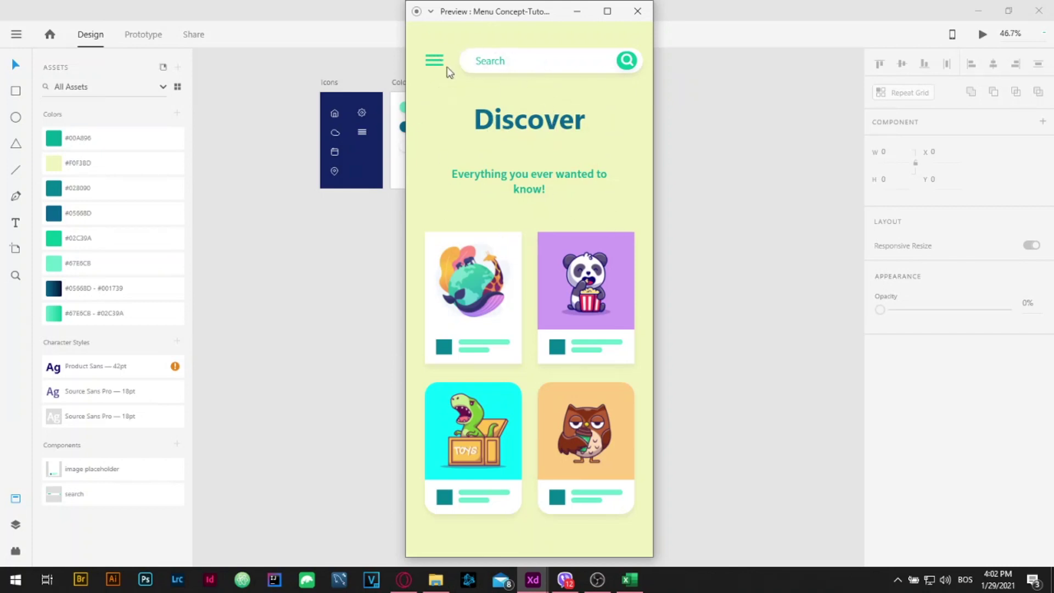
- Open the slide-out side menu in the preview, then minimise the preview to return to the canvas
click(435, 64)
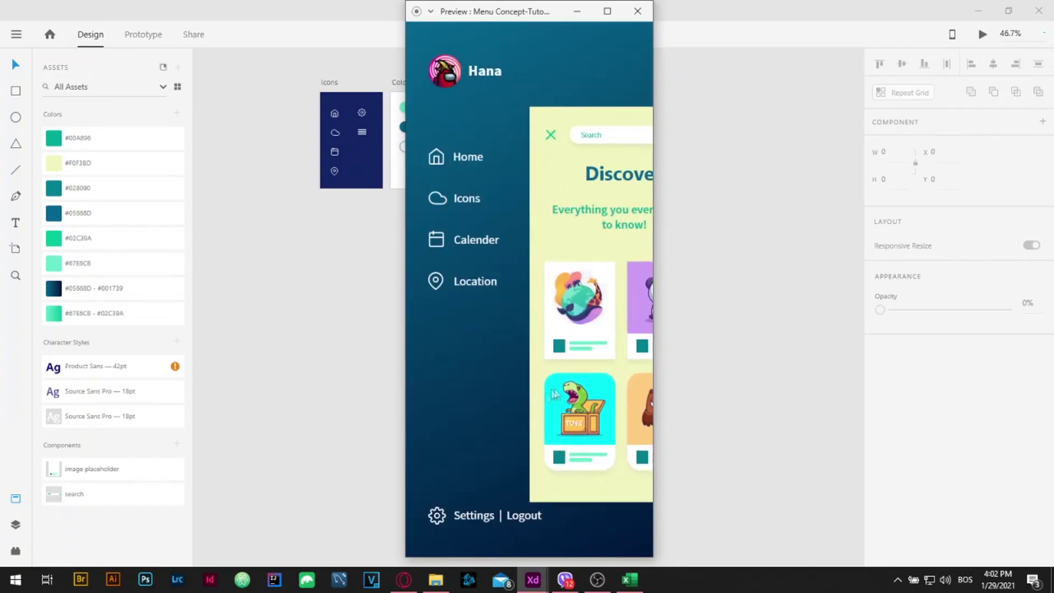
click(577, 13)
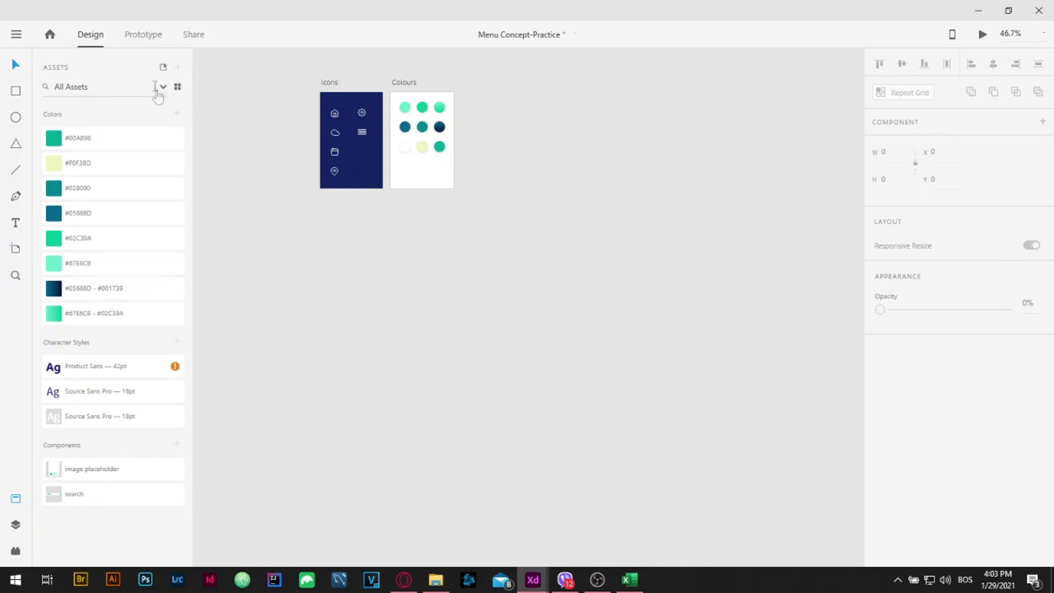
click(163, 88)
click(117, 131)
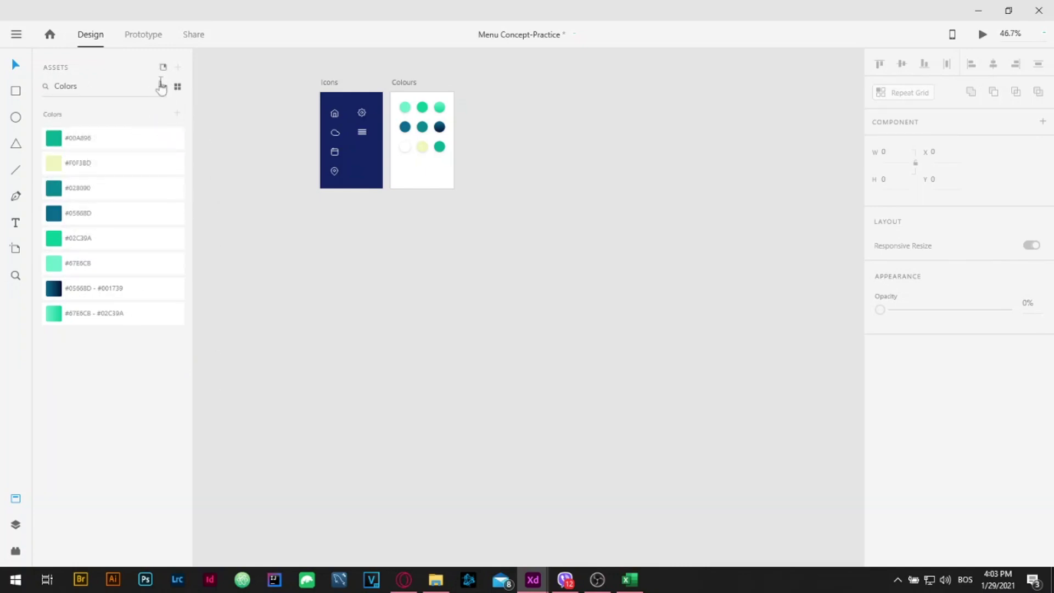
click(160, 87)
click(76, 171)
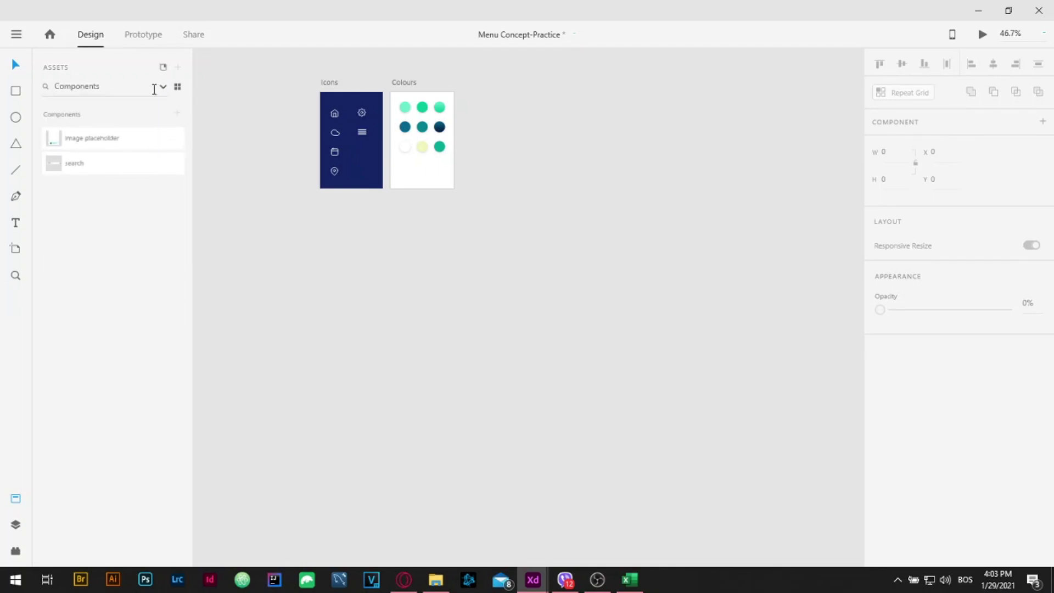
click(163, 86)
click(101, 107)
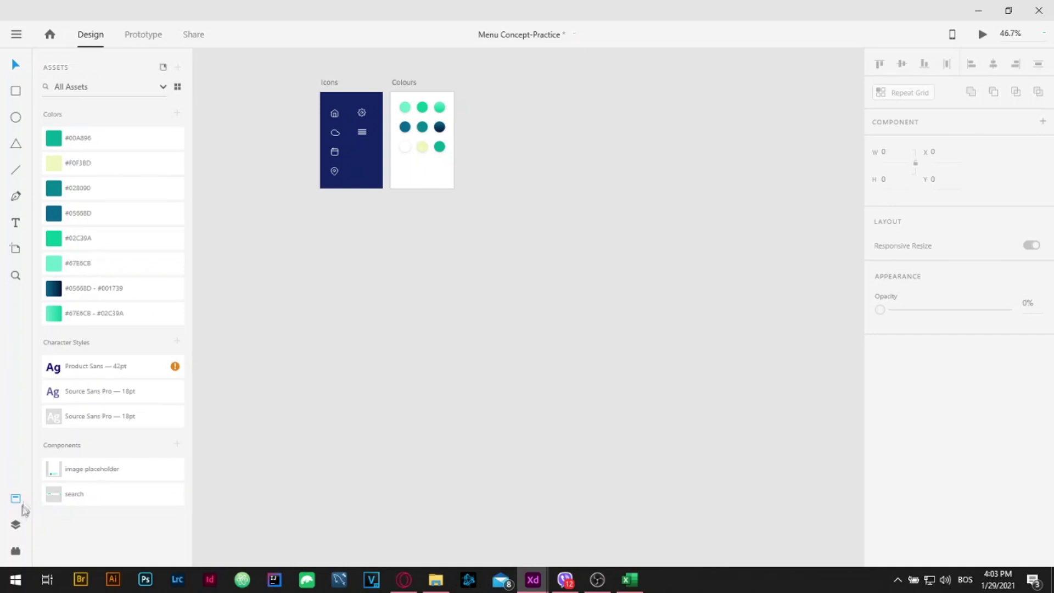
click(17, 524)
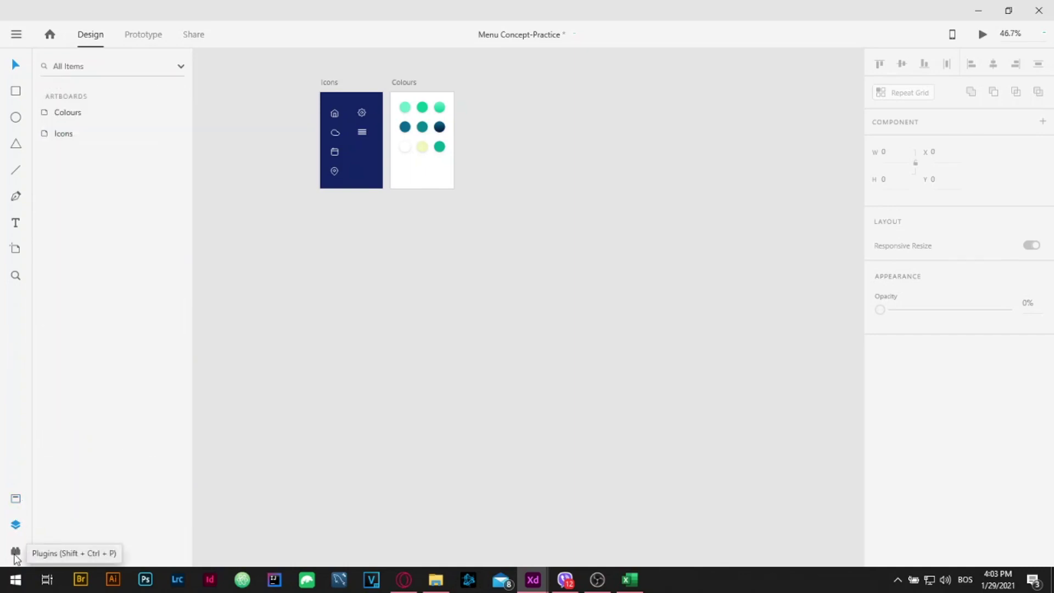
click(15, 553)
click(15, 500)
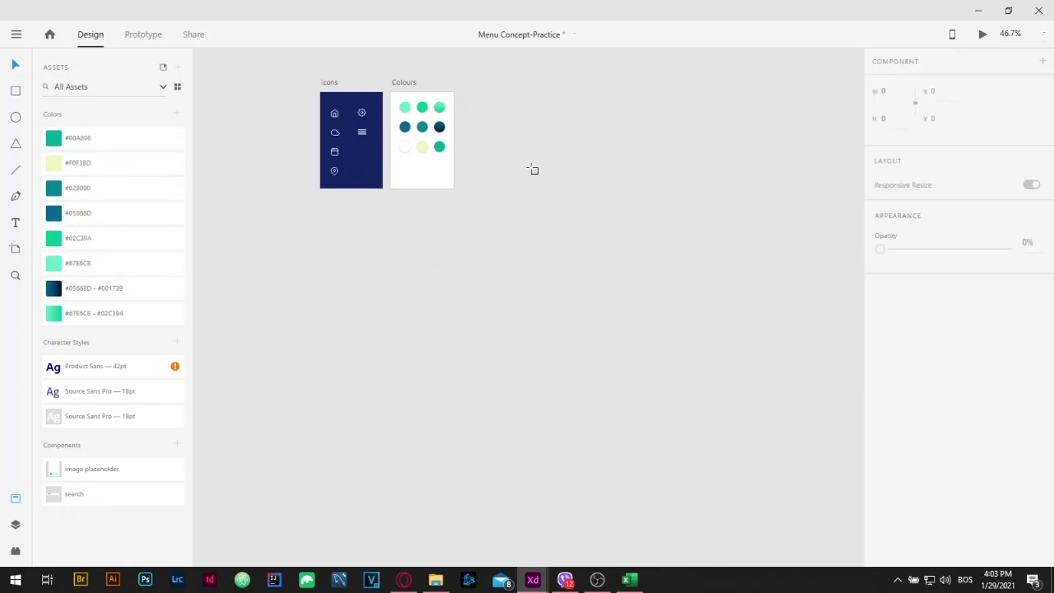
key(a)
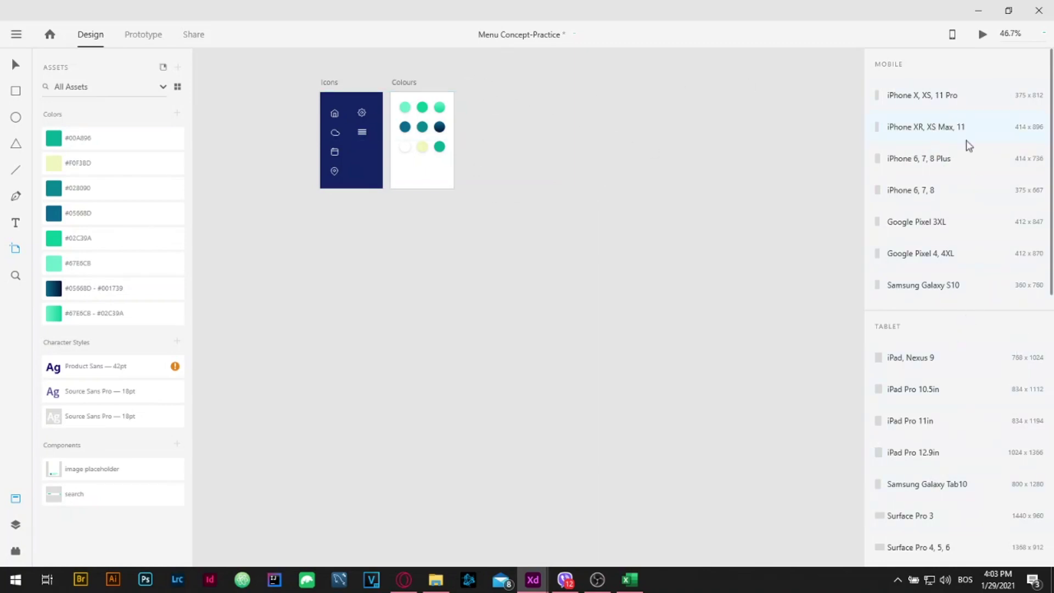
- Add a 375 × 812 iPhone X, XS, 11 Pro artboard beside the Icons and Colours boards
scroll(966, 143, down, 15)
scroll(1007, 419, up, 15)
click(940, 105)
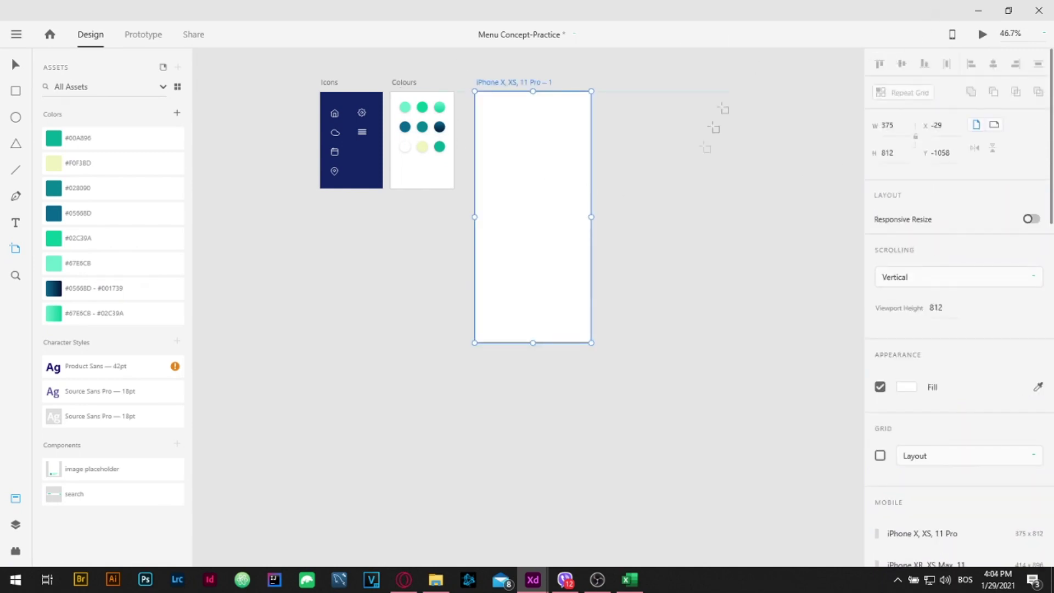
scroll(491, 116, right, 1)
scroll(493, 115, right, 1)
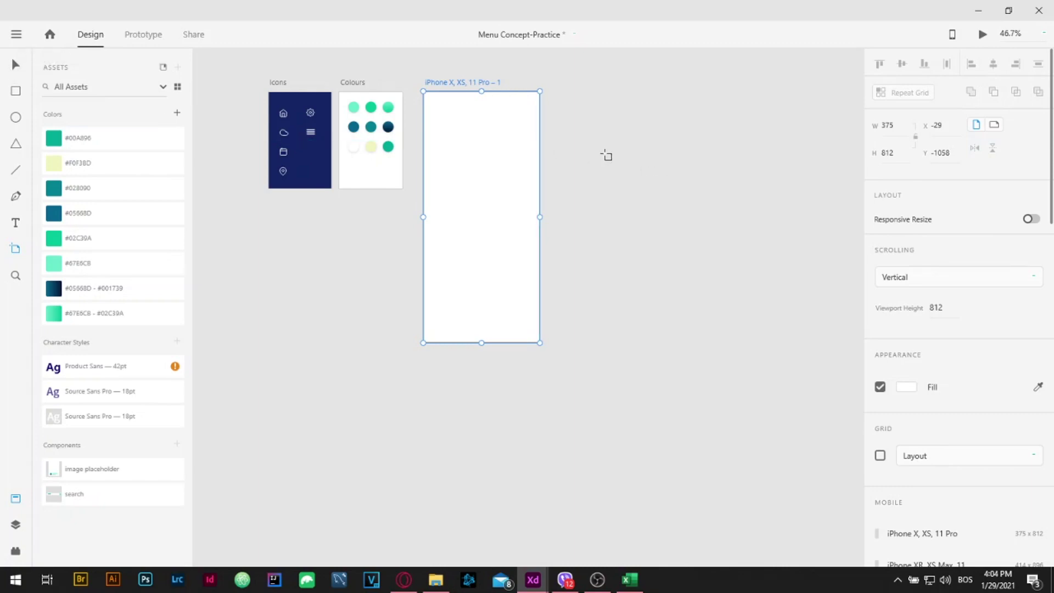
key(v)
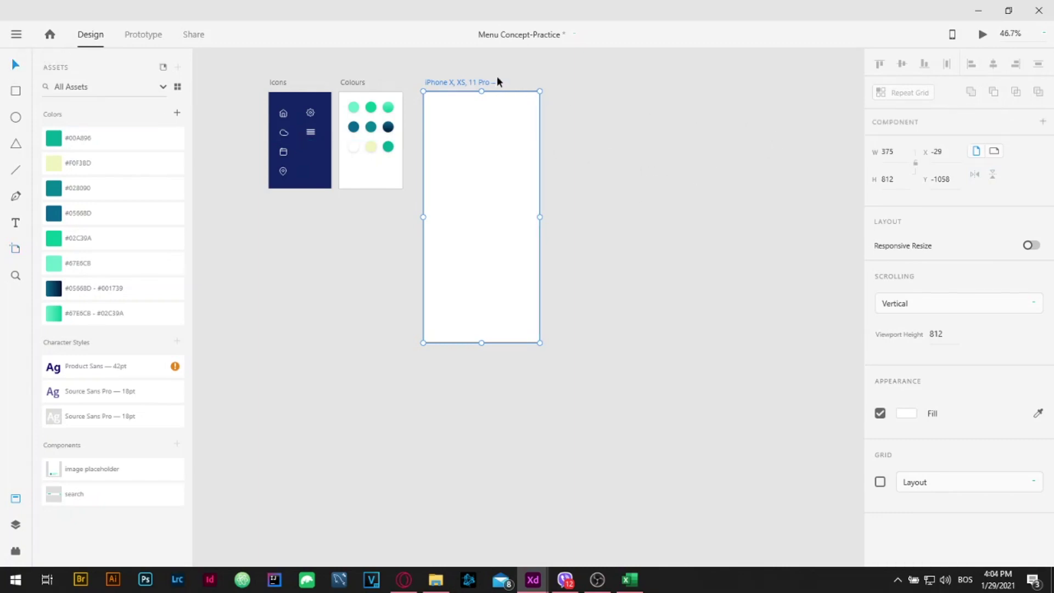
- Rename the artboard 'home', give it the #05668D–#001739 gradient, and draw a covering rectangle
double_click(456, 83)
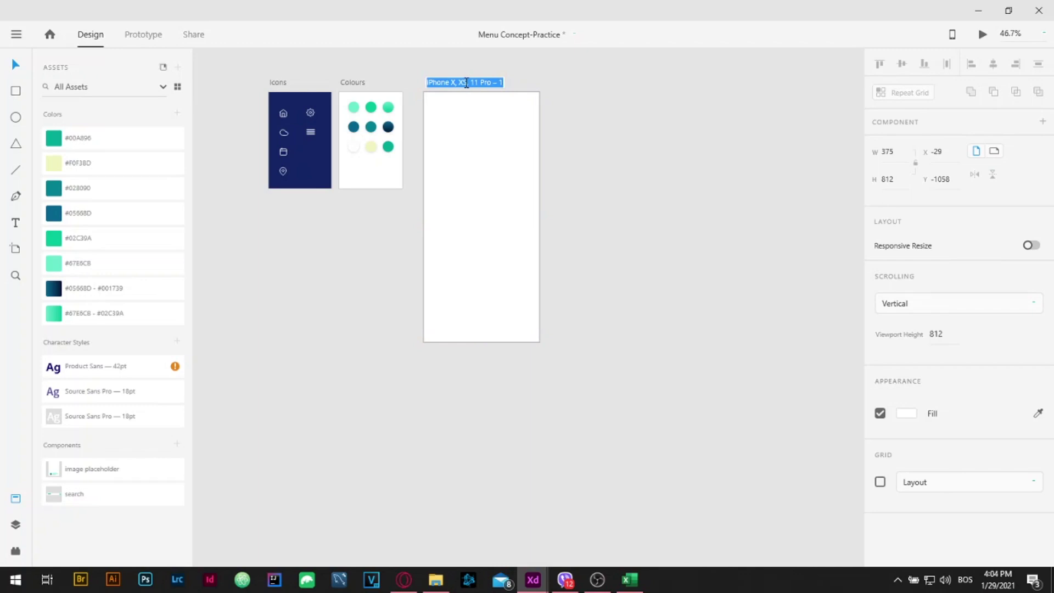
key(Return)
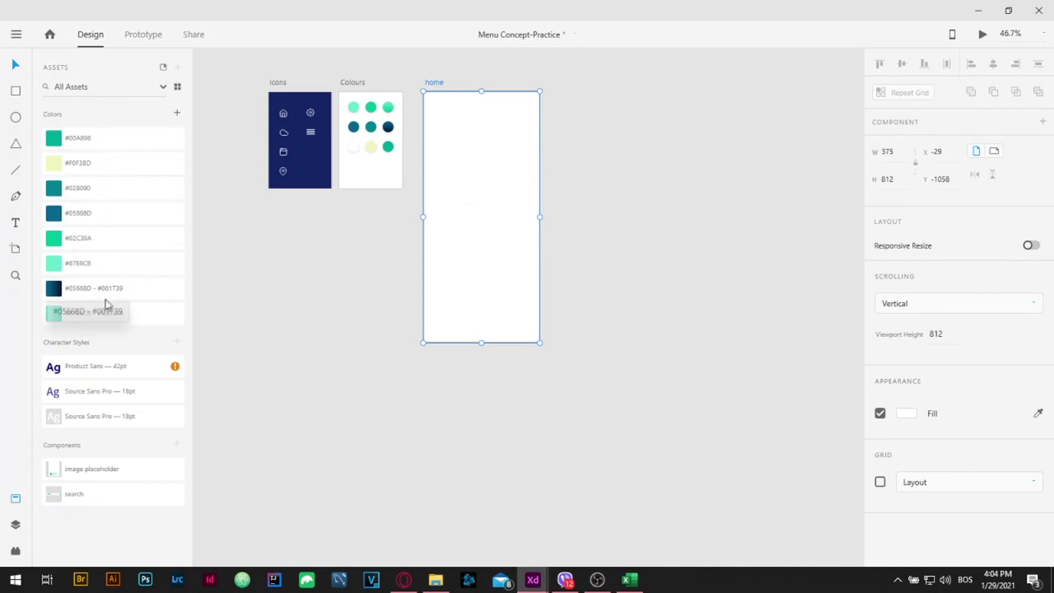
click(79, 290)
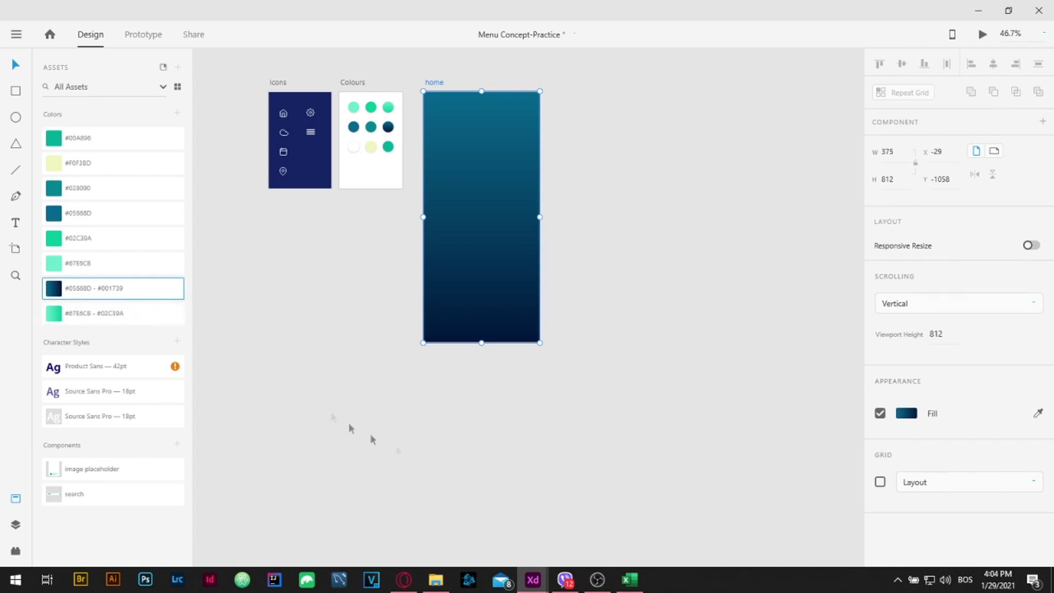
key(r)
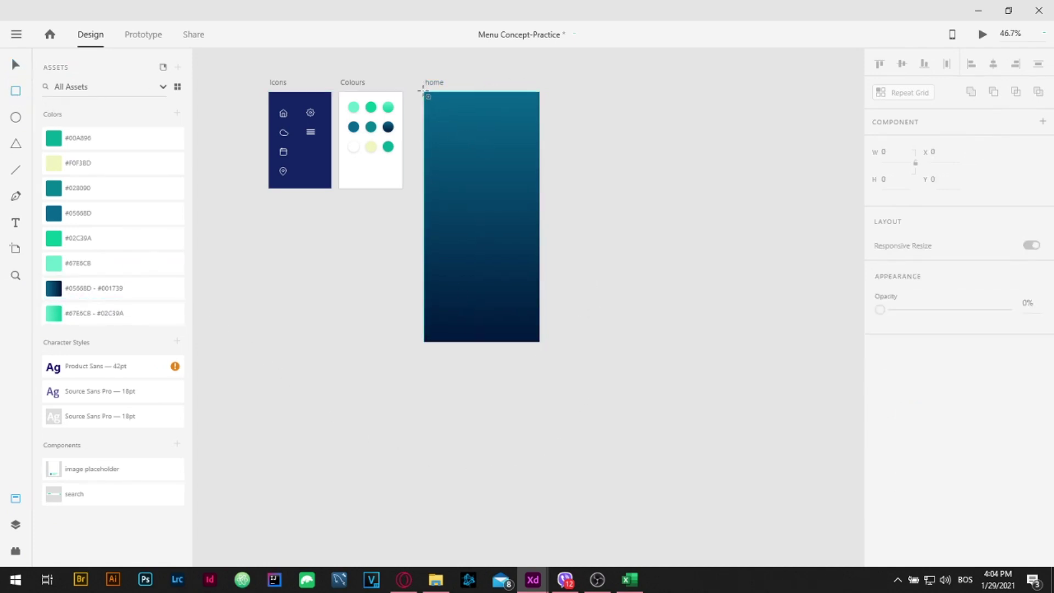
drag(422, 90, 541, 347)
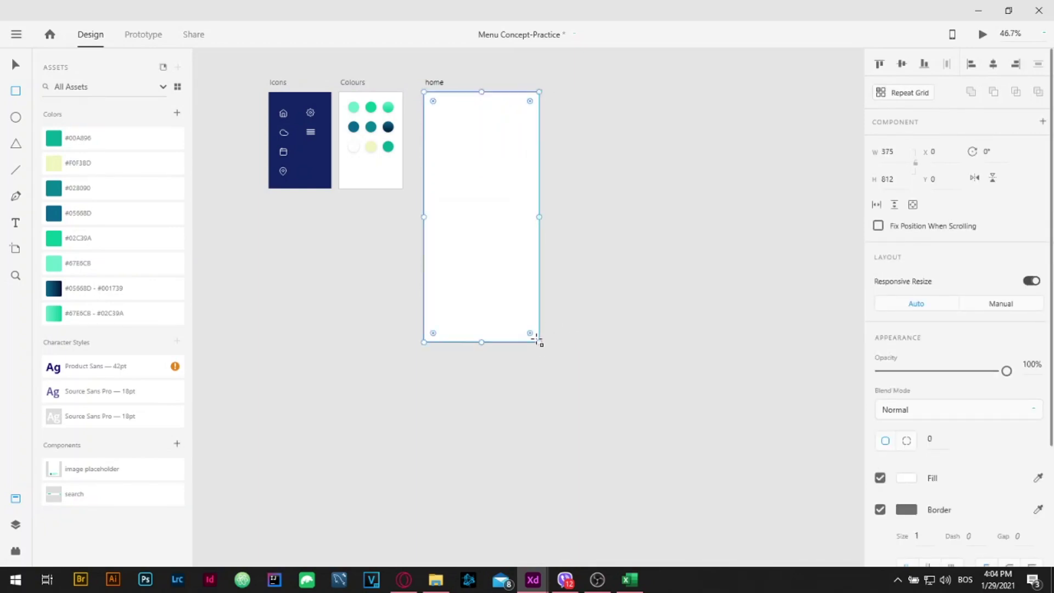
- Add a Discover text box near the top of home in Product Sans Bold 42pt
click(618, 181)
scroll(612, 204, left, 4)
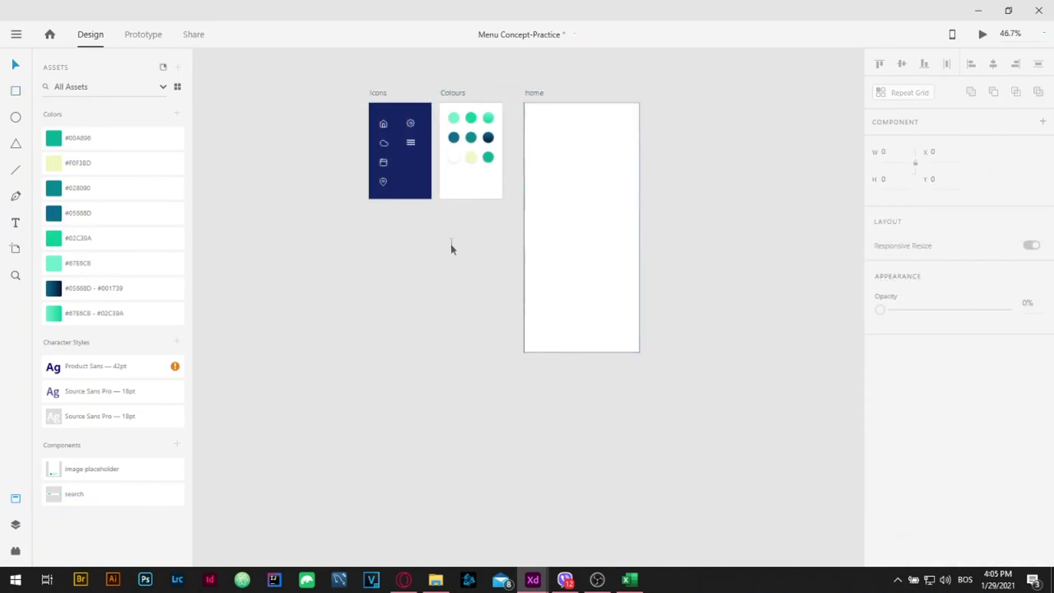
key(t)
drag(549, 151, 589, 166)
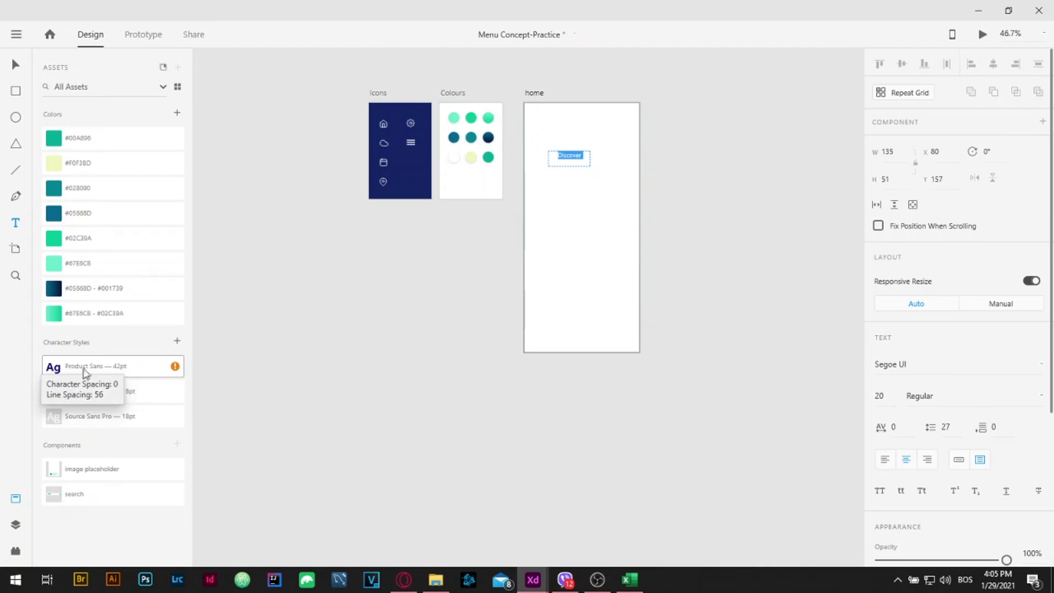
click(85, 372)
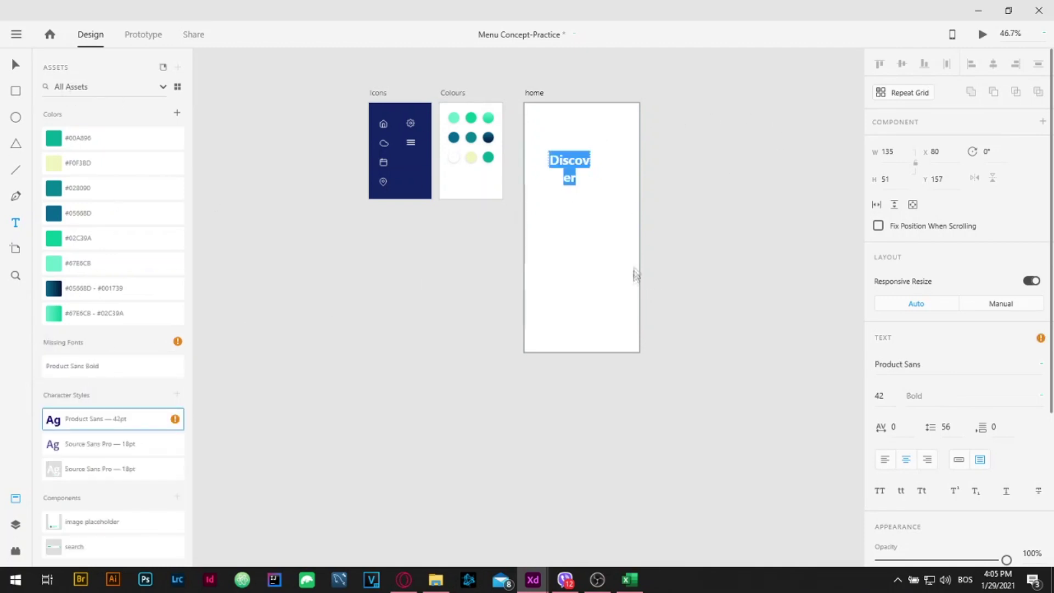
- Undo the stray letter and widen the Discover text box so the word fits
text(v)
key(ctrl+z)
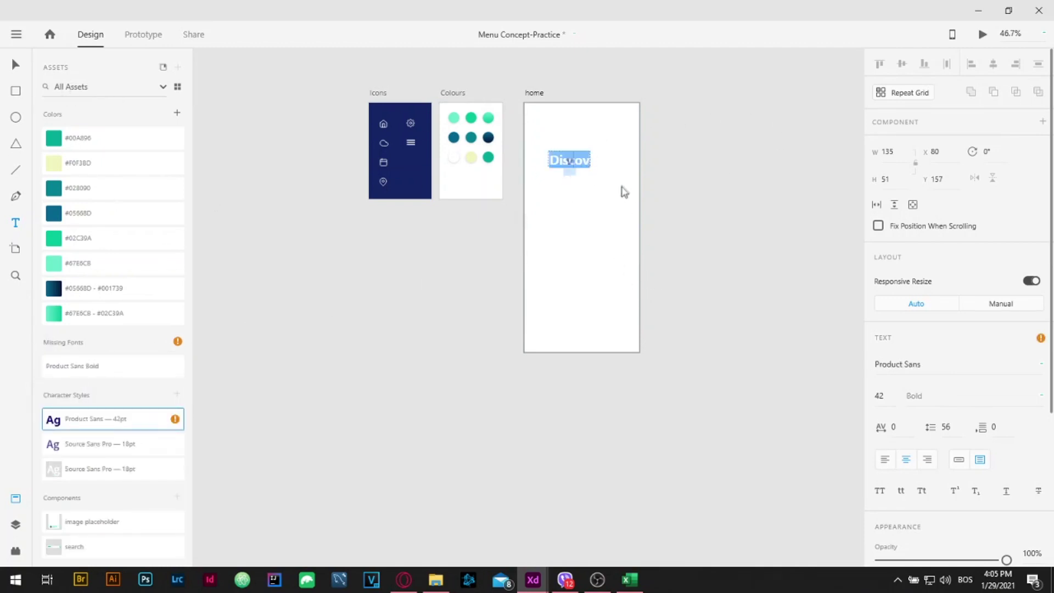
key(Escape)
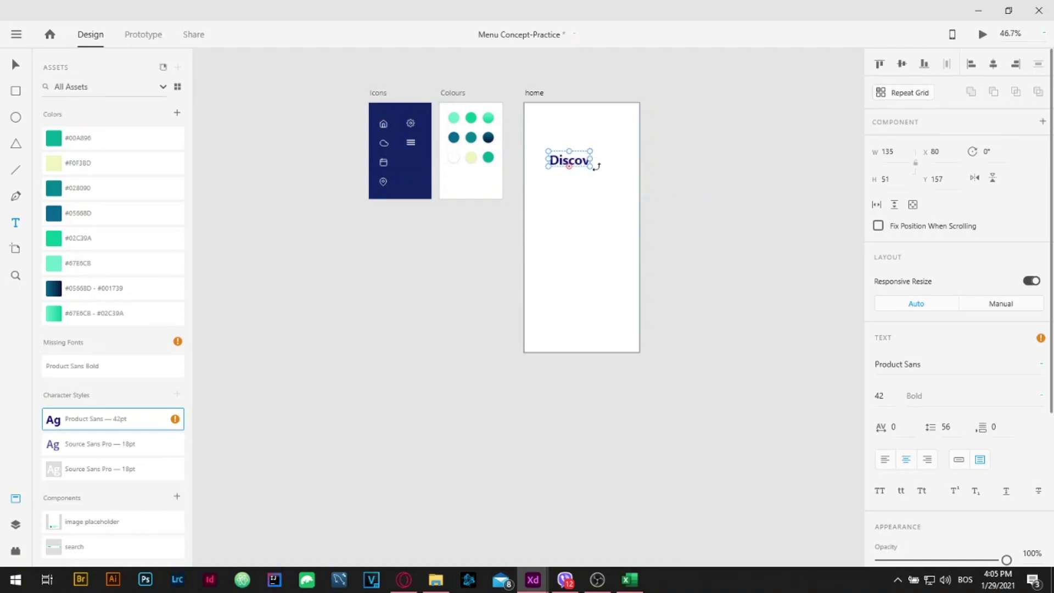
mouse_move(594, 159)
mouse_down()
mouse_move(612, 160)
mouse_move(594, 157)
mouse_up()
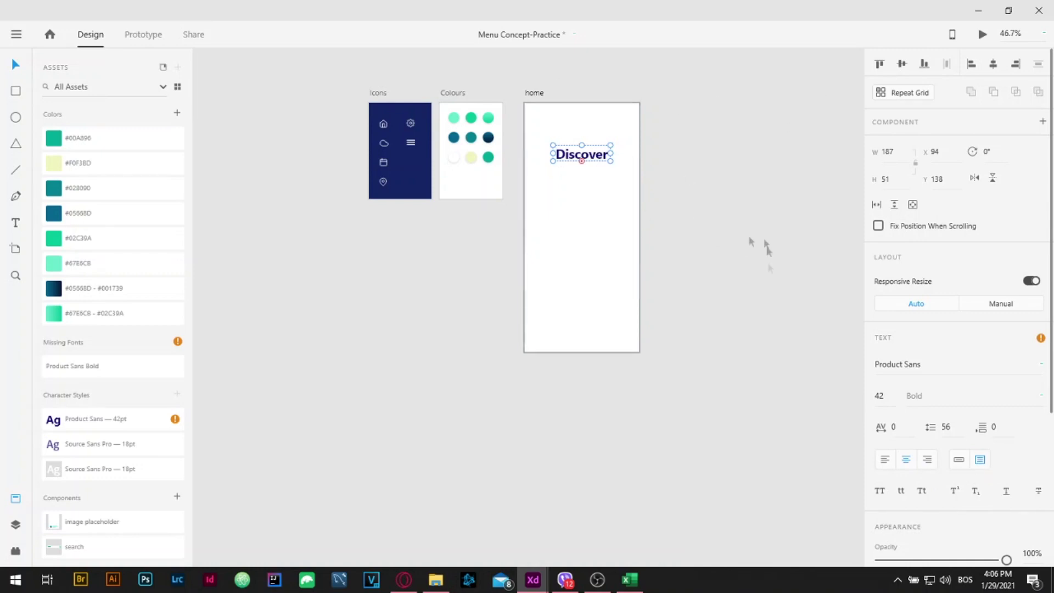
- Add the centred subtitle 'All you need to create your design' under Discover
key(t)
click(544, 183)
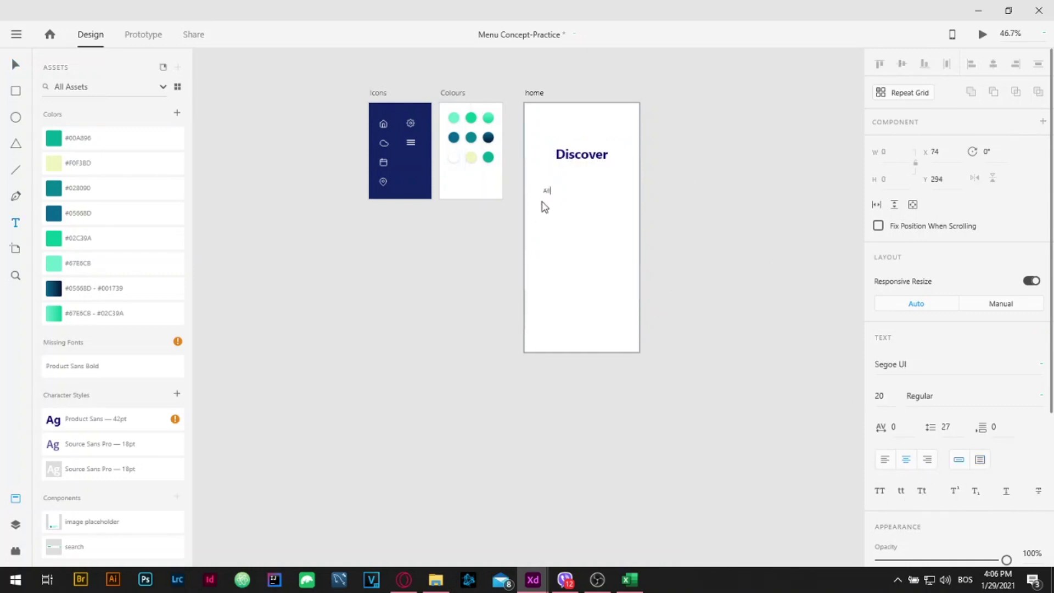
text(All you need to create your design)
drag(606, 176, 609, 176)
key(Escape)
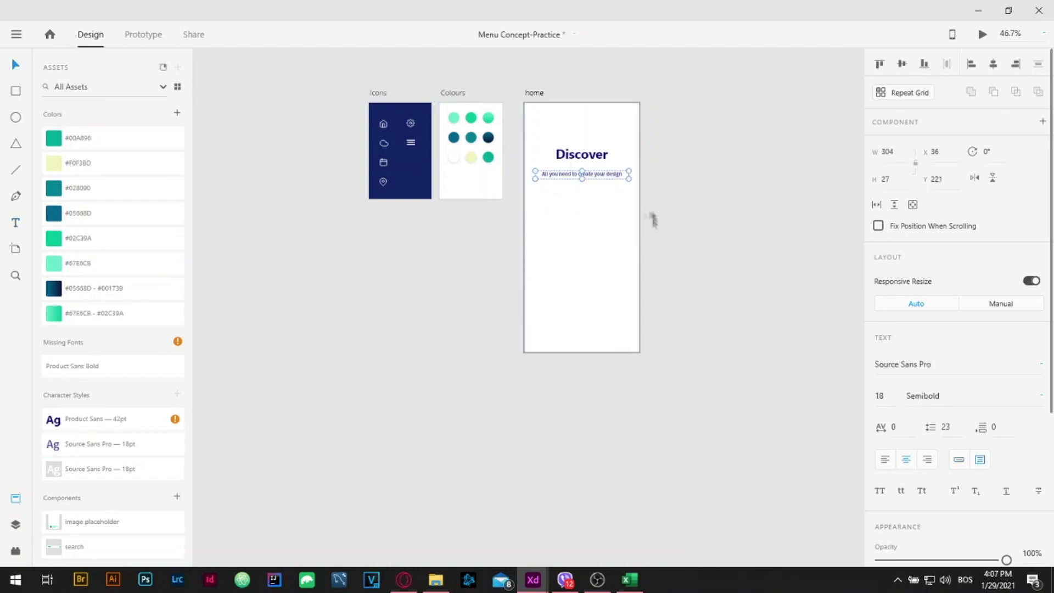
click(651, 219)
scroll(330, 126, up, 2)
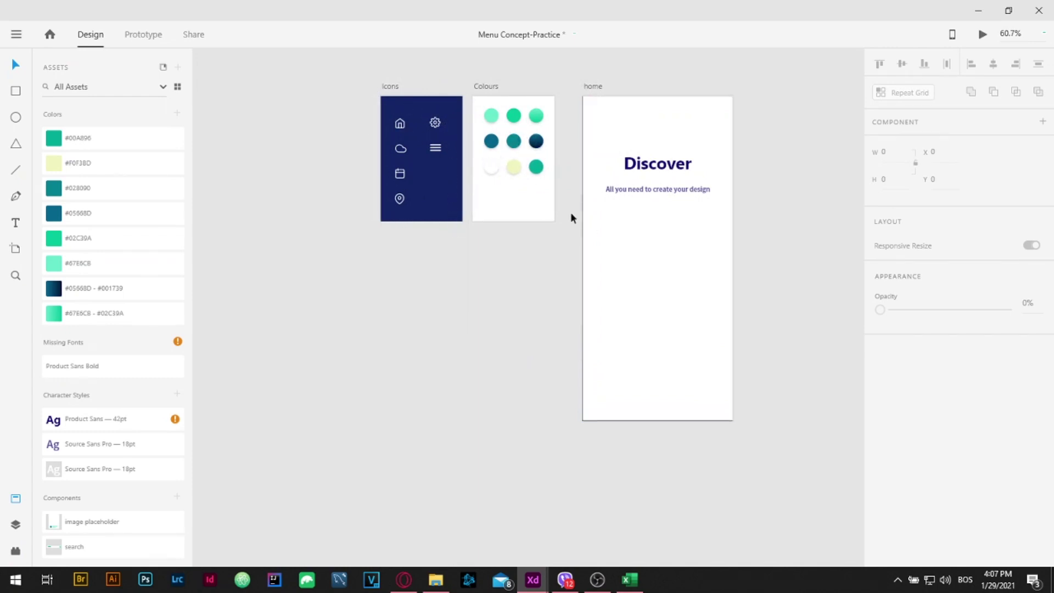
scroll(571, 216, up, 3)
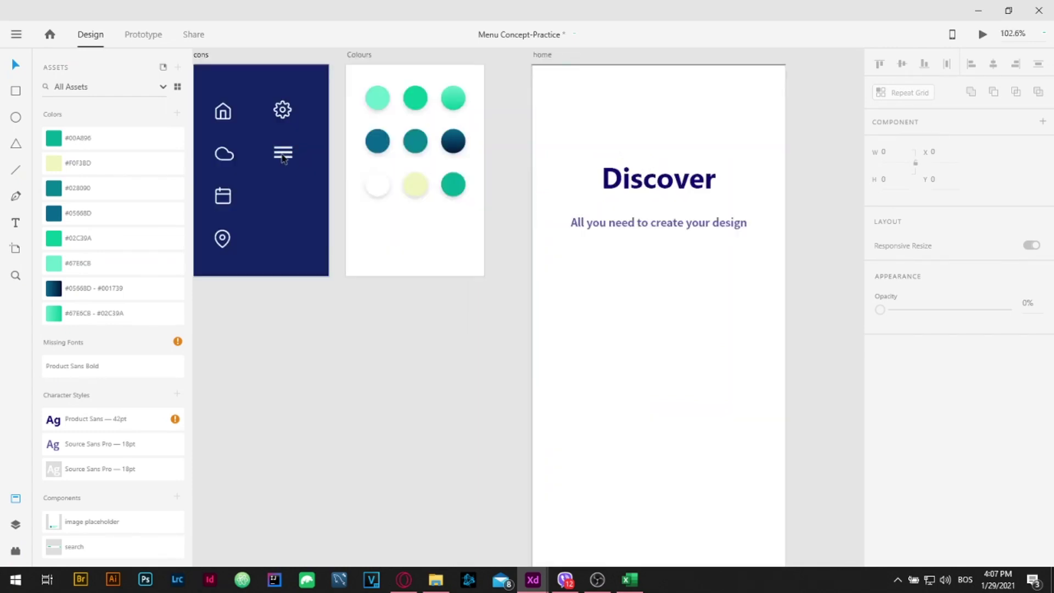
- Copy the hamburger icon from the Icons board to home's top-left and colour it teal #00A896
click(279, 156)
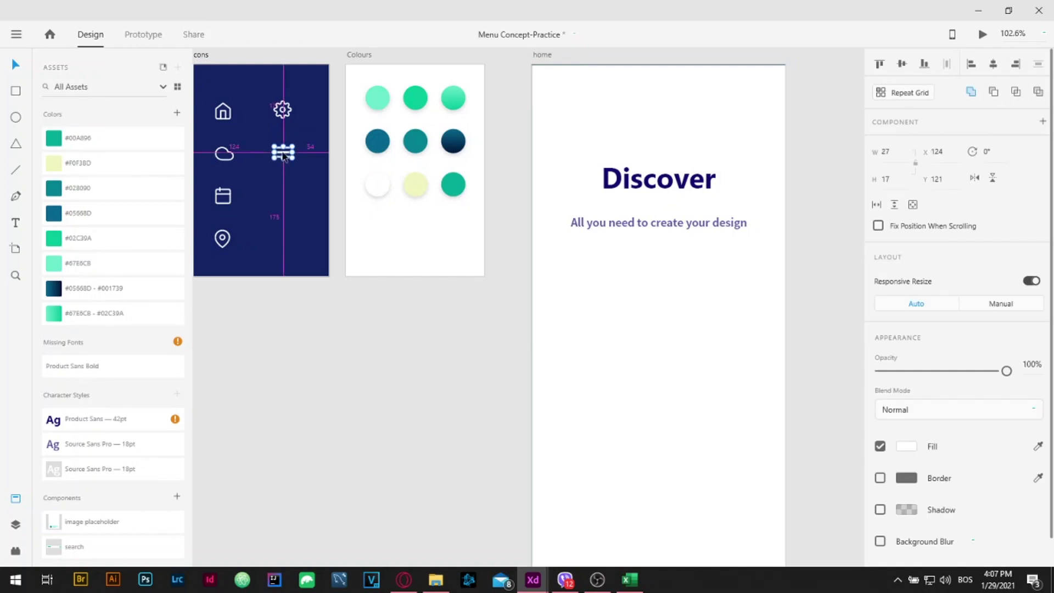
drag(404, 127, 552, 92)
drag(562, 89, 562, 88)
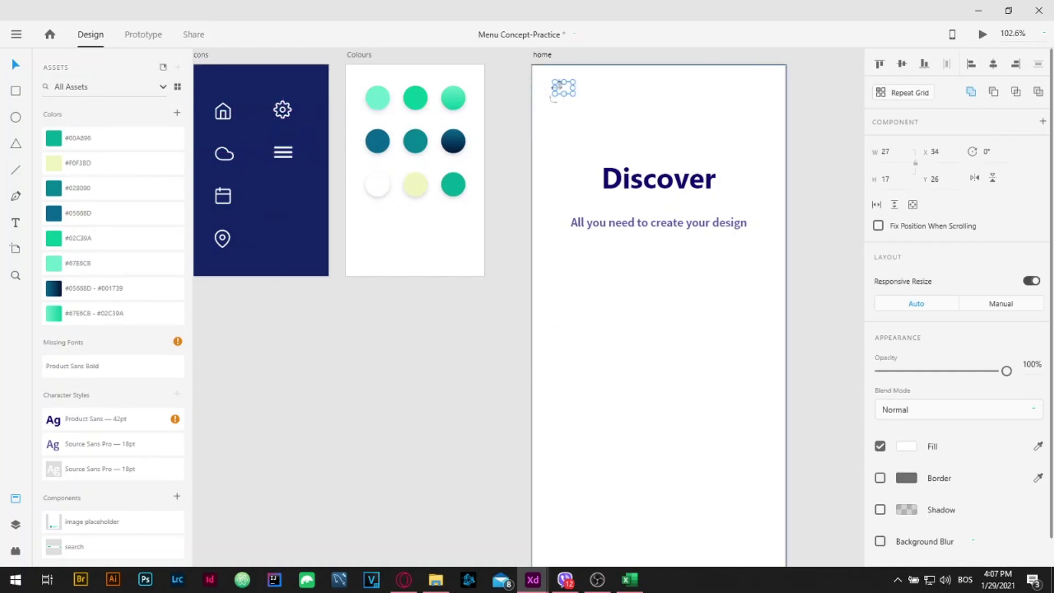
click(55, 137)
- Lower the hamburger icon slightly on the home artboard (Y 27 to 33)
scroll(620, 80, up, 3)
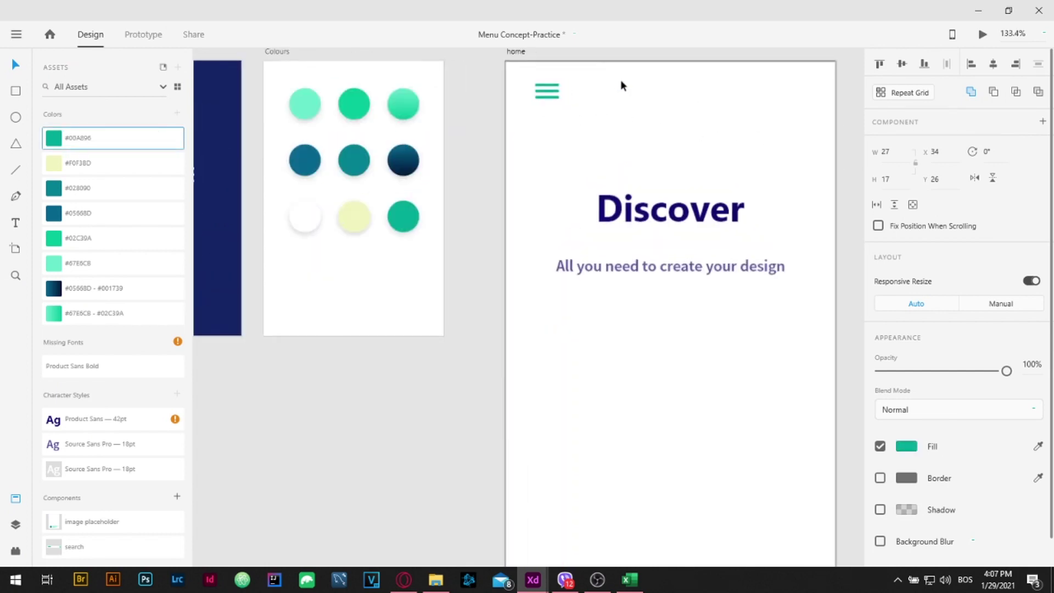
drag(528, 91, 522, 95)
scroll(730, 151, down, 3)
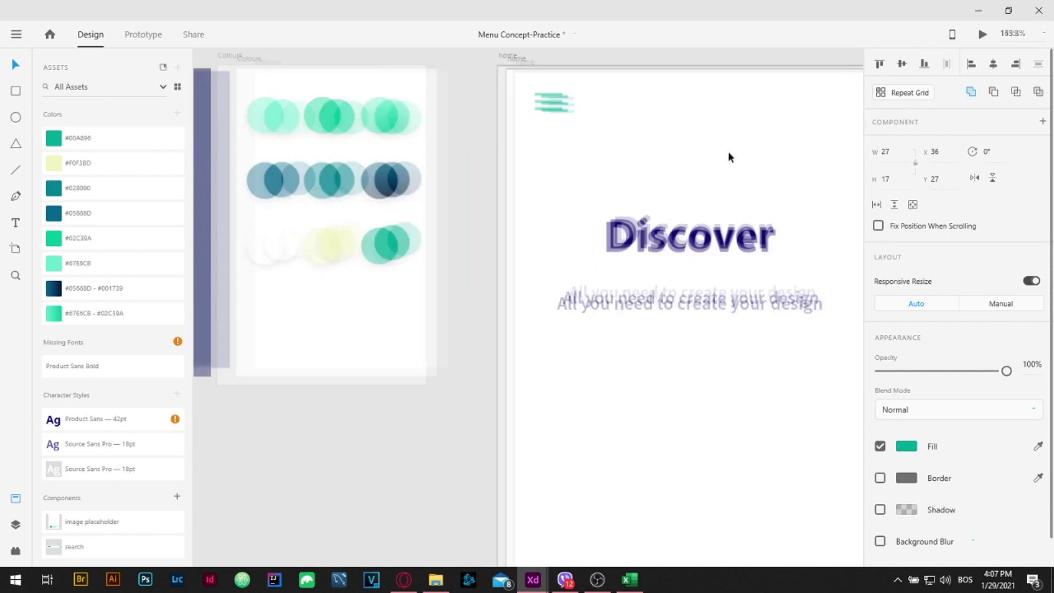
scroll(650, 119, up, 3)
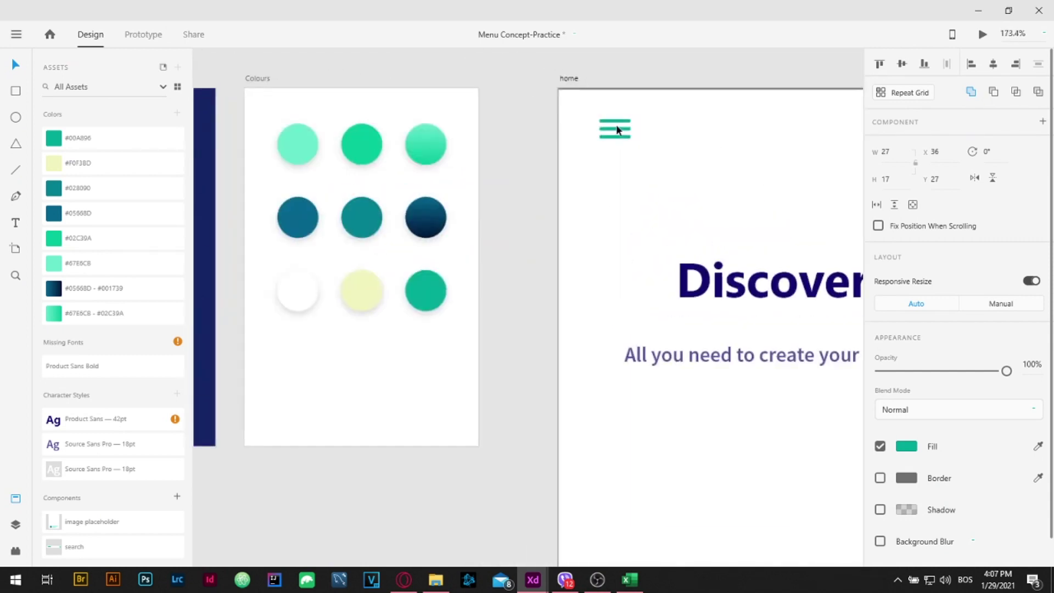
drag(619, 131, 619, 137)
scroll(715, 143, down, 5)
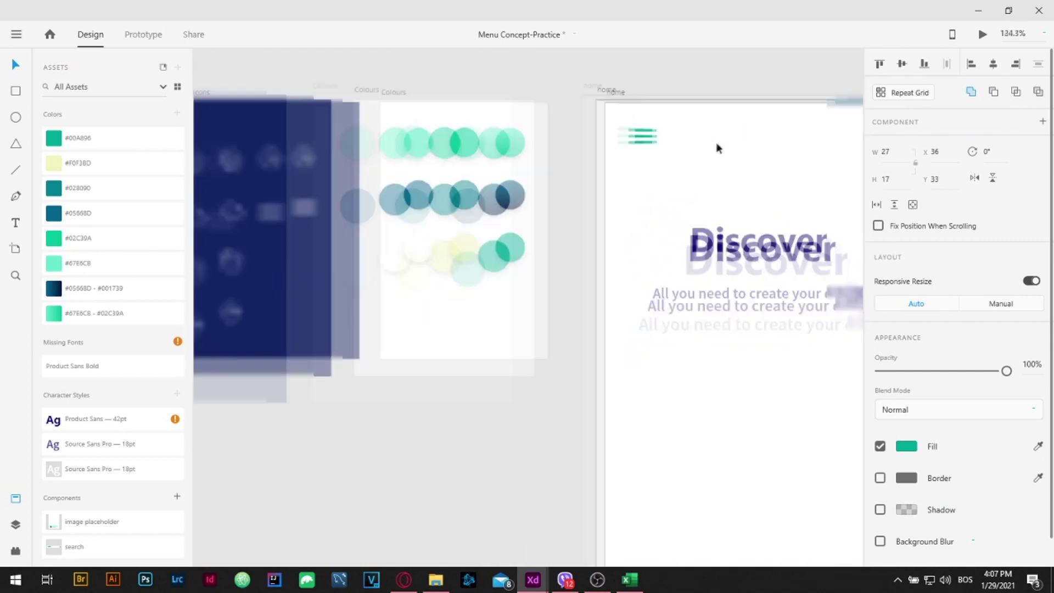
click(816, 170)
scroll(752, 234, down, 3)
scroll(771, 237, up, 4)
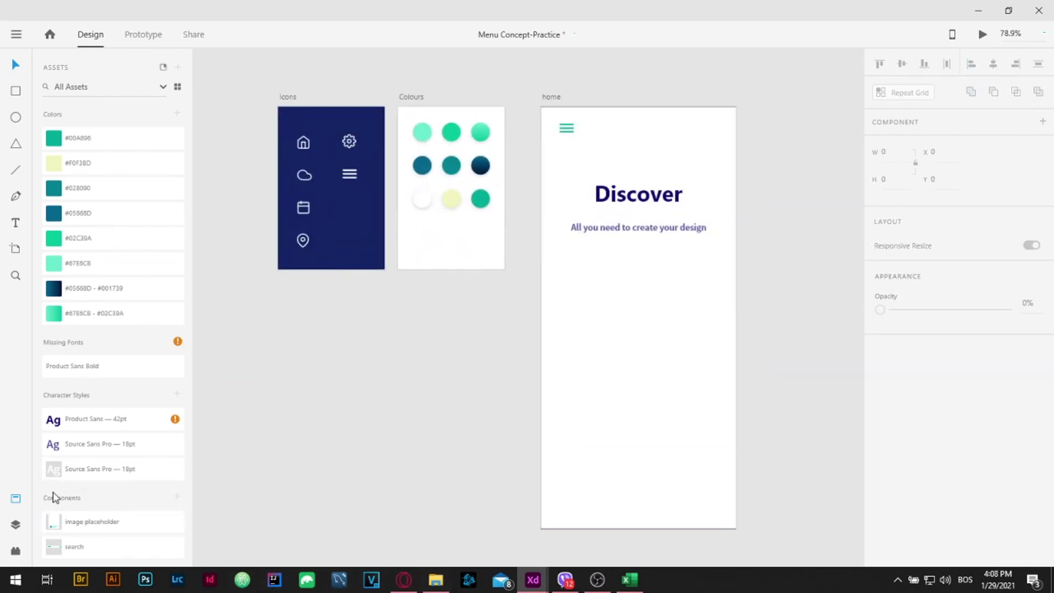
- Place the 283 × 38 search component at home's top and align it with the menu icon
drag(88, 543, 620, 130)
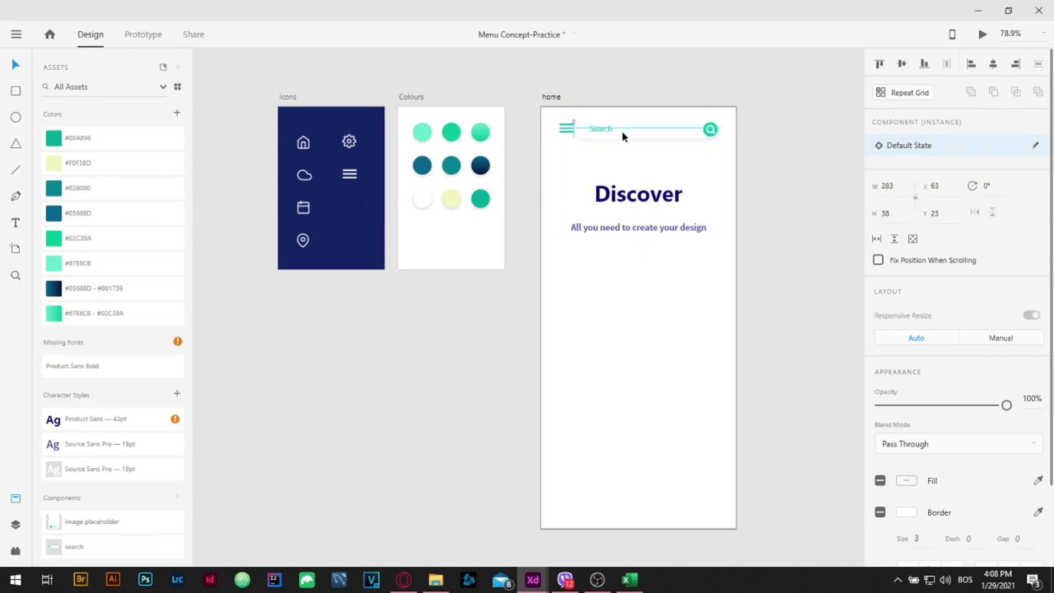
click(562, 130)
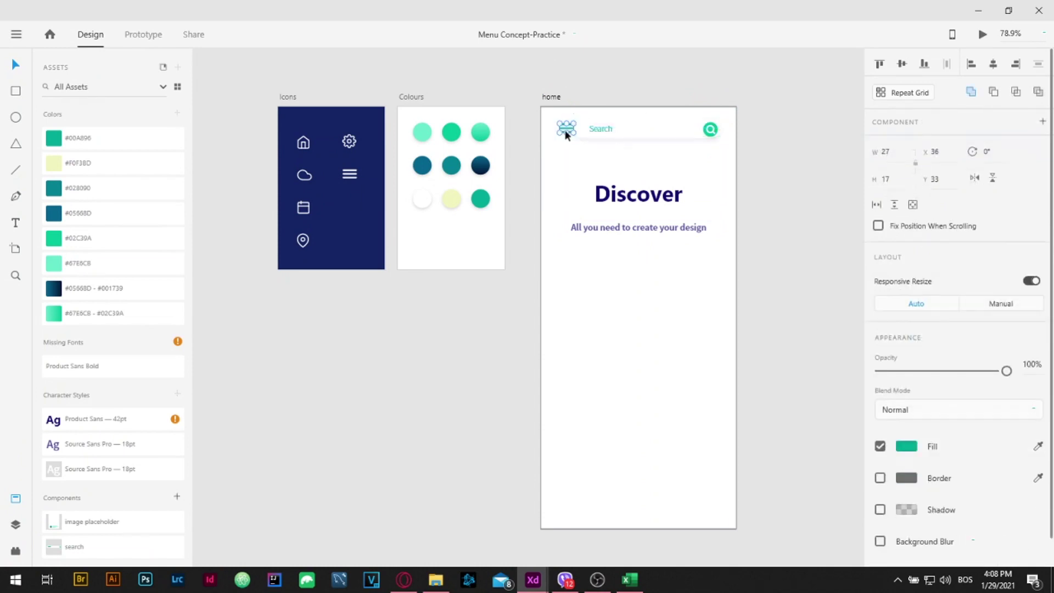
drag(561, 128, 558, 128)
click(624, 129)
drag(625, 129, 620, 130)
click(750, 198)
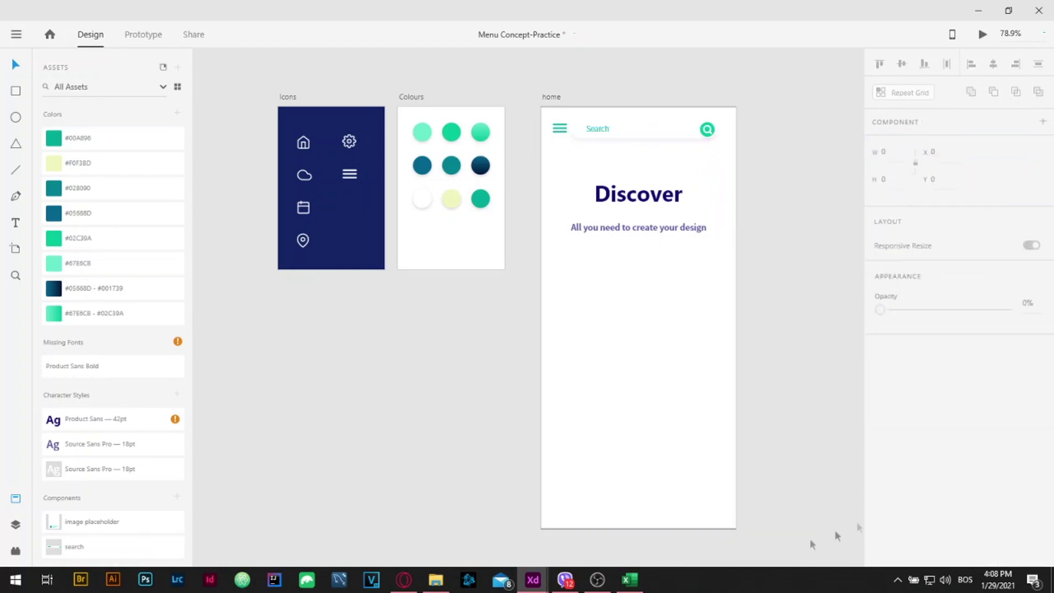
scroll(571, 111, up, 4)
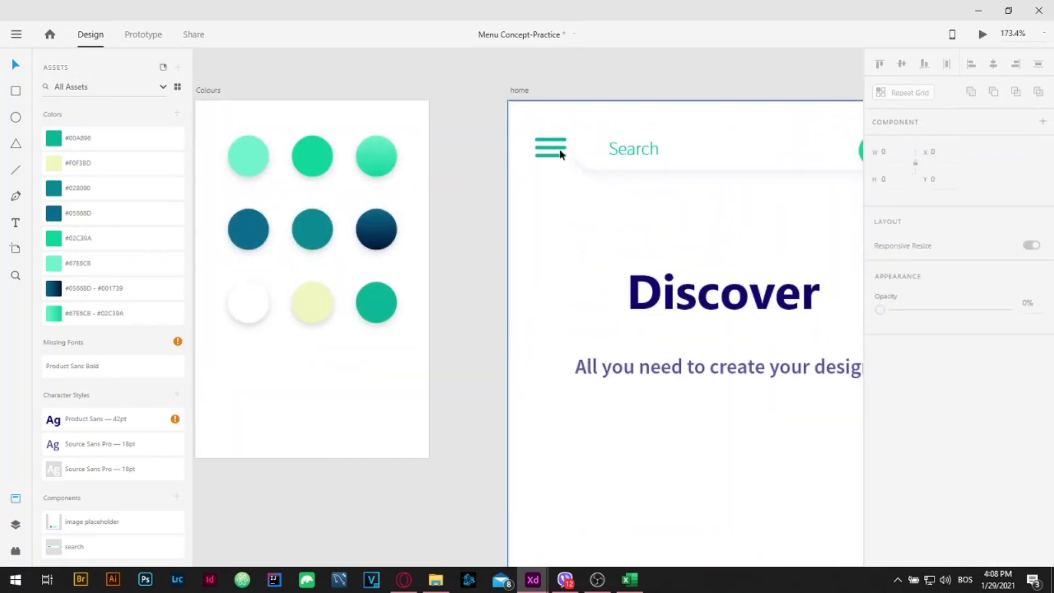
drag(559, 149, 560, 152)
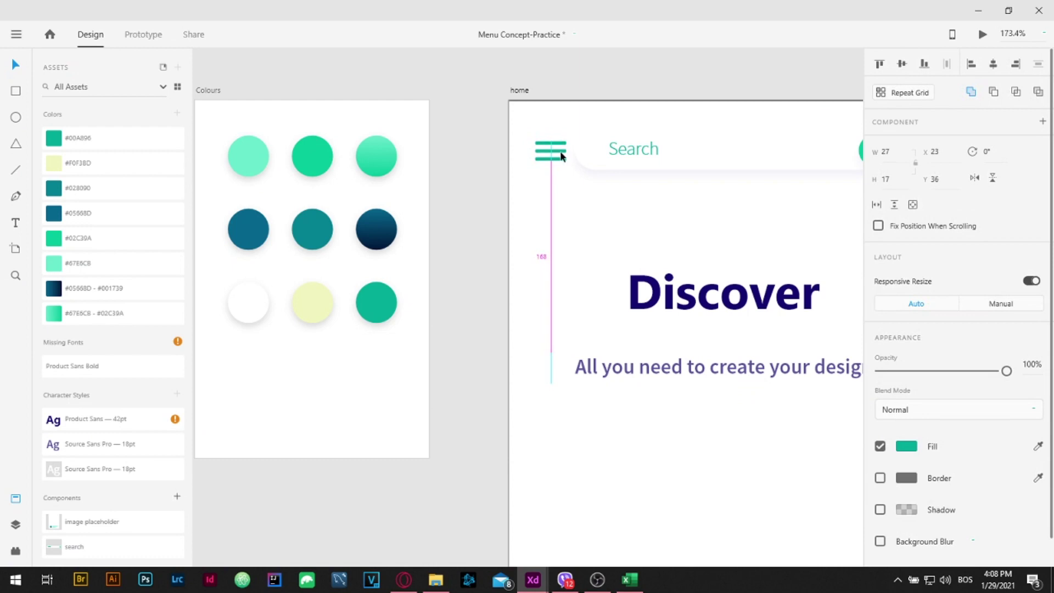
key(ctrl+0)
- Add an image placeholder card below the subtitle and ungroup the component
click(801, 172)
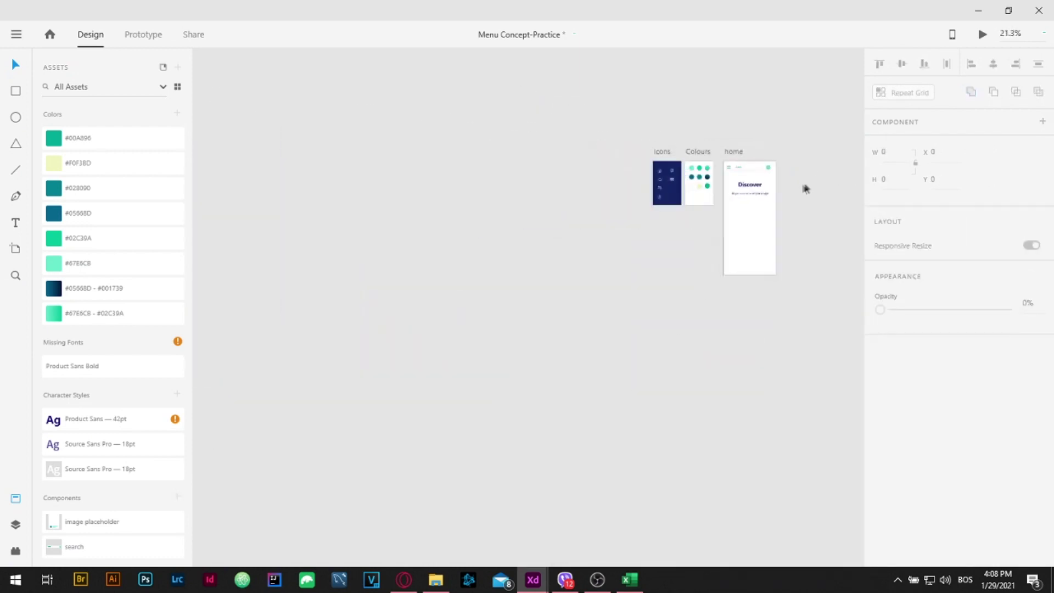
scroll(805, 189, up, 5)
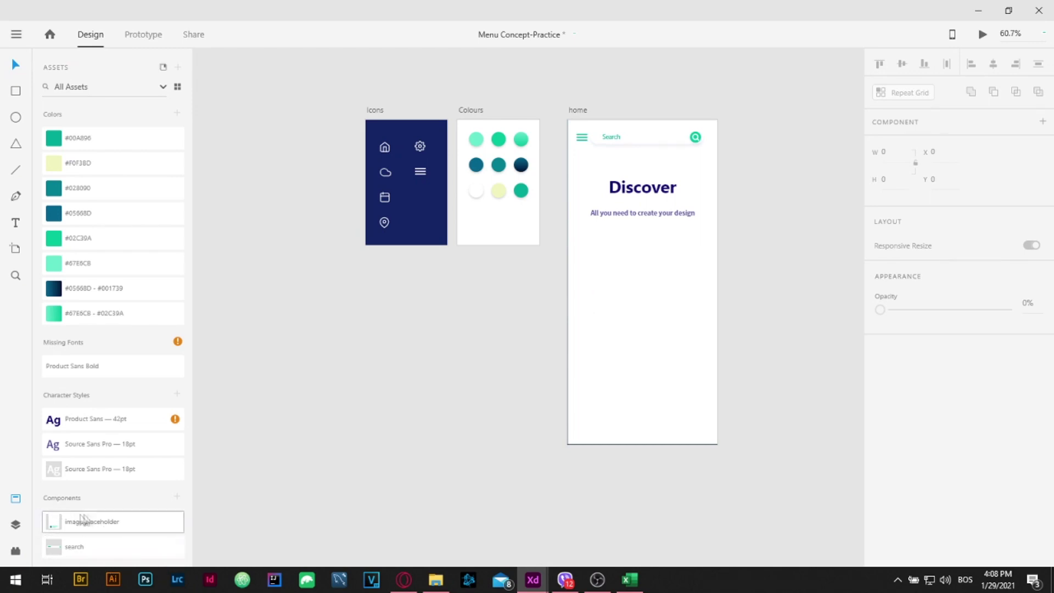
drag(91, 526, 602, 275)
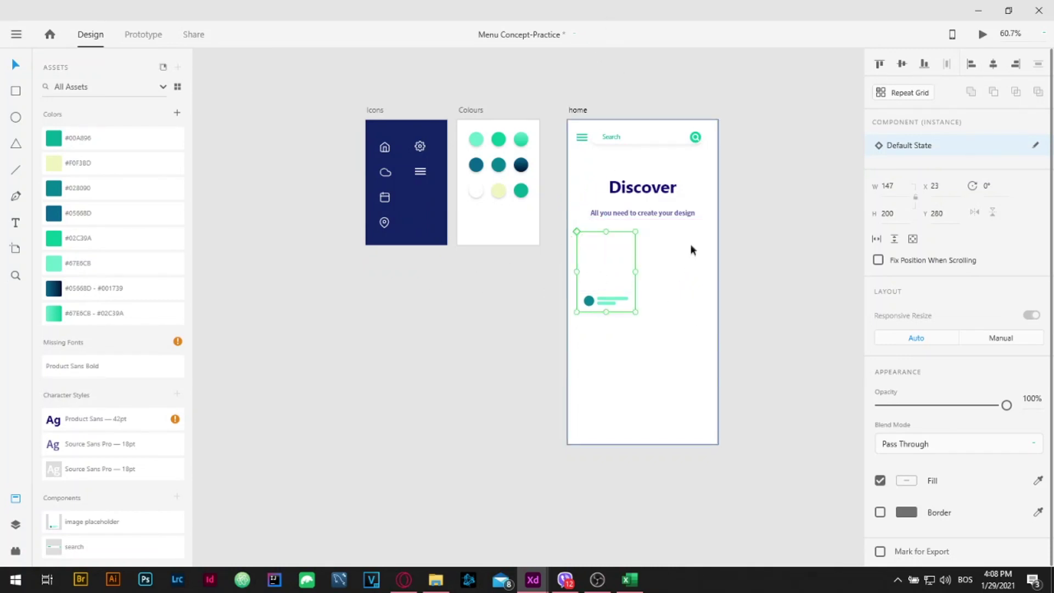
right_click(615, 263)
click(740, 320)
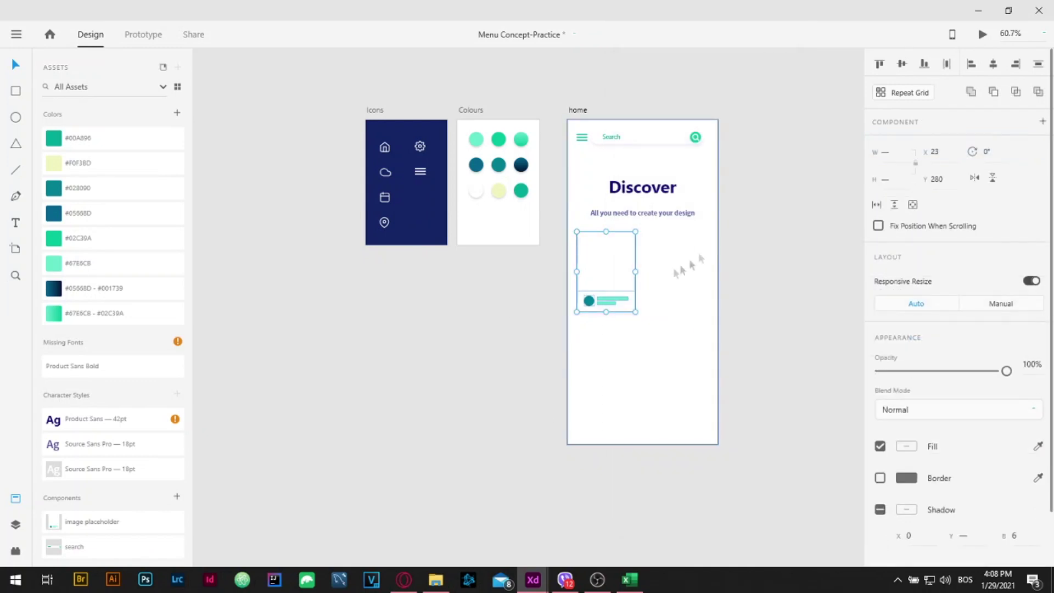
- Turn the card into a Repeat Grid of two columns and two rows
key(ctrl+r)
drag(634, 272, 679, 269)
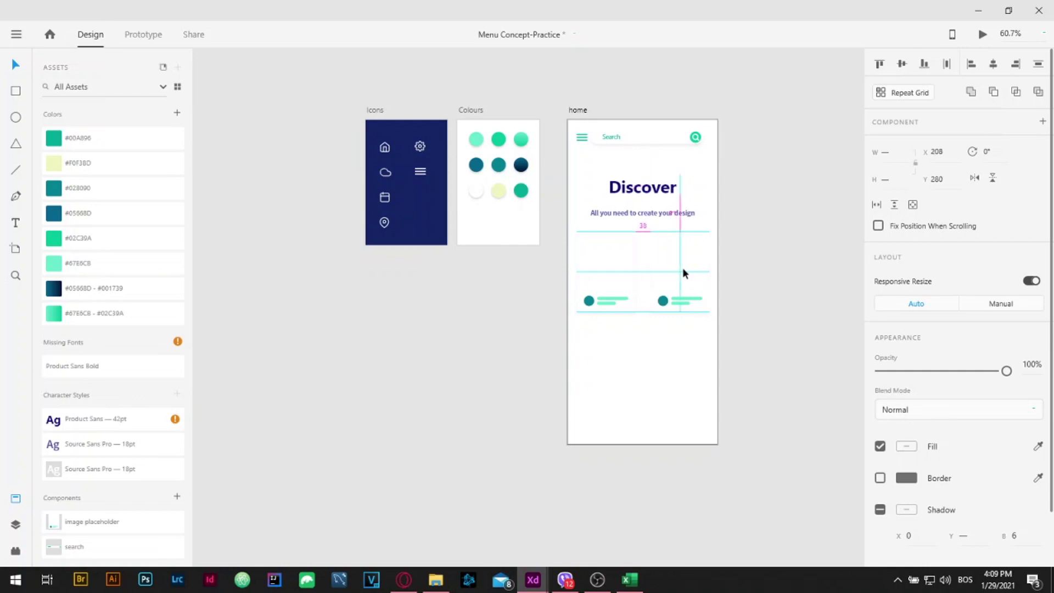
drag(667, 278, 601, 357)
click(799, 313)
scroll(791, 354, down, 1)
scroll(631, 142, up, 5)
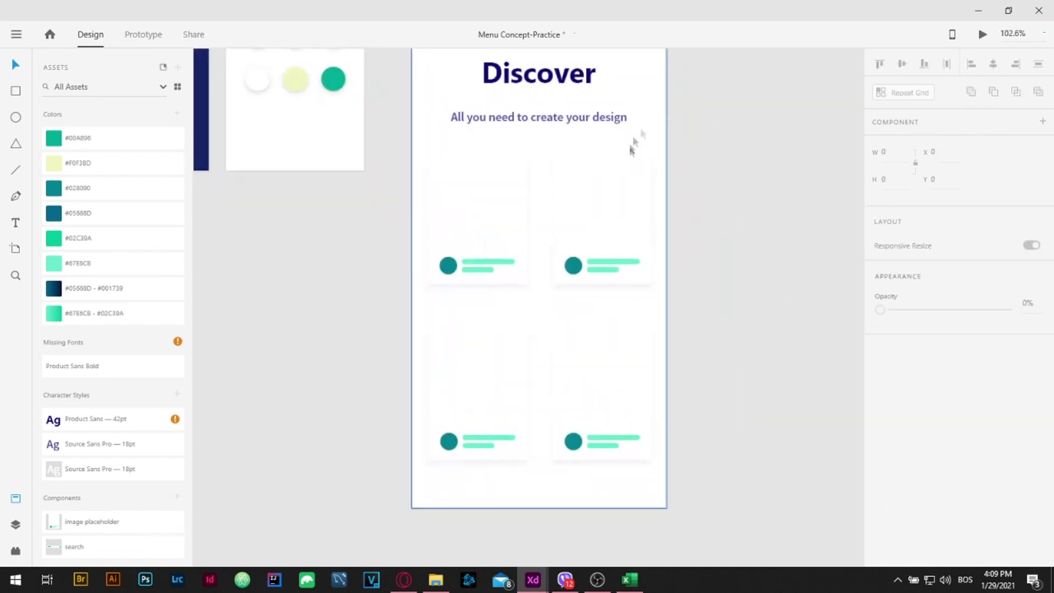
scroll(689, 202, down, 5)
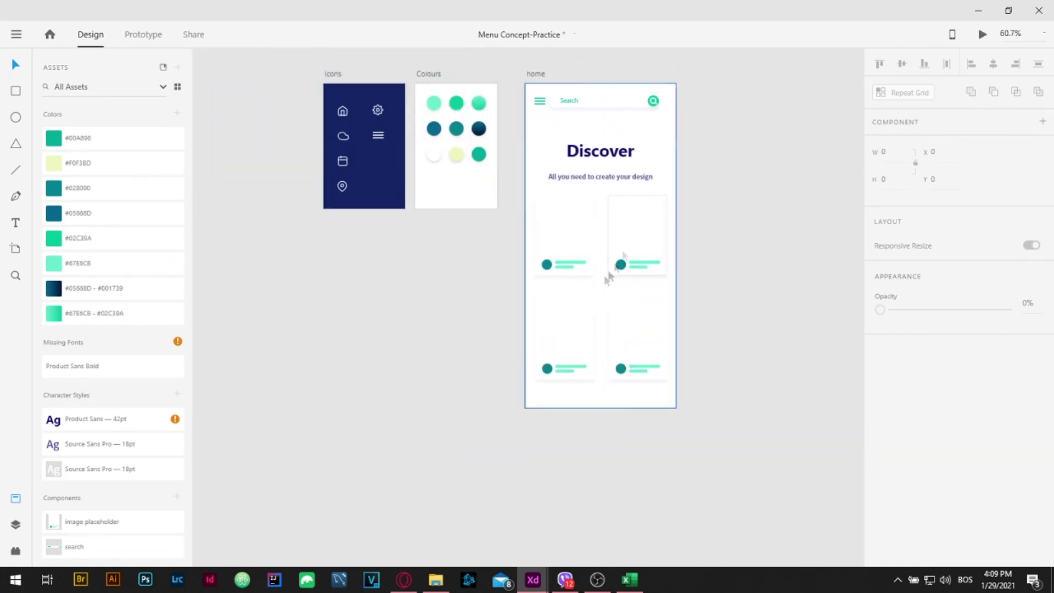
click(564, 235)
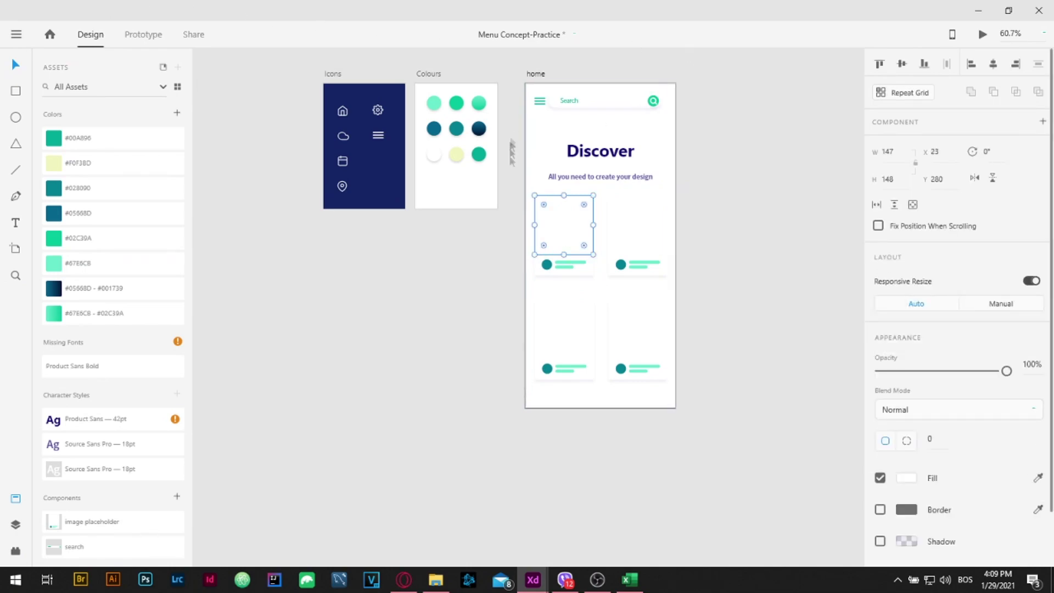
- Open the Desktop > cl > sl image folder in File Explorer
click(436, 579)
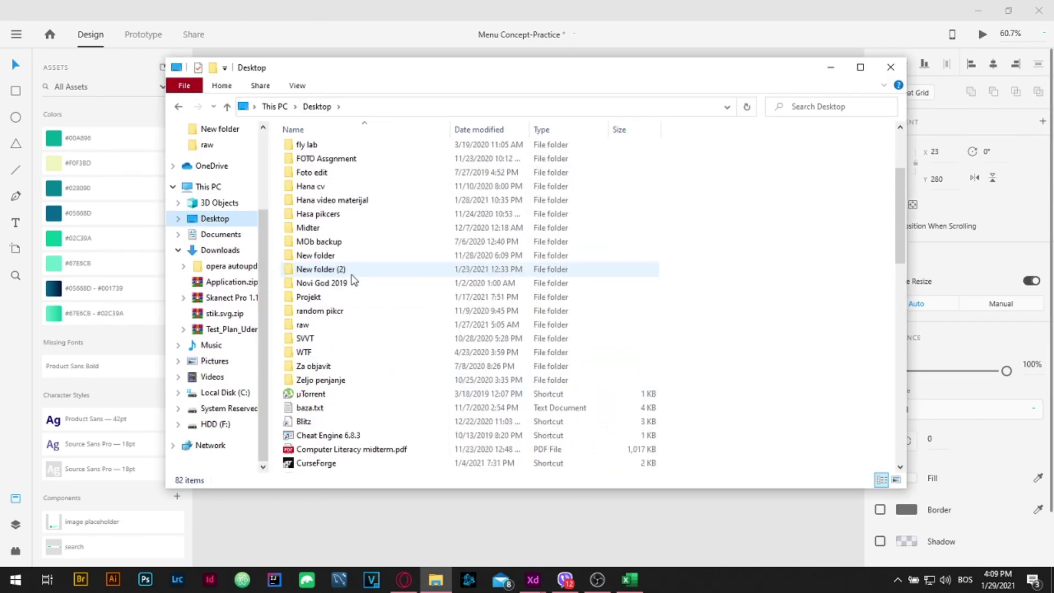
scroll(353, 280, up, 3)
double_click(341, 176)
double_click(320, 150)
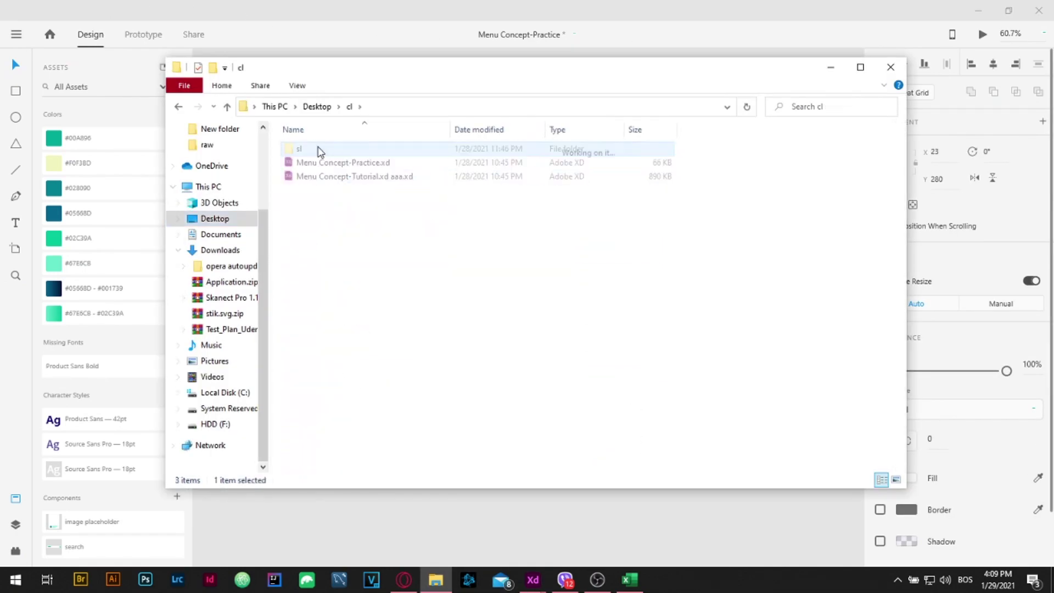
drag(753, 76, 820, 329)
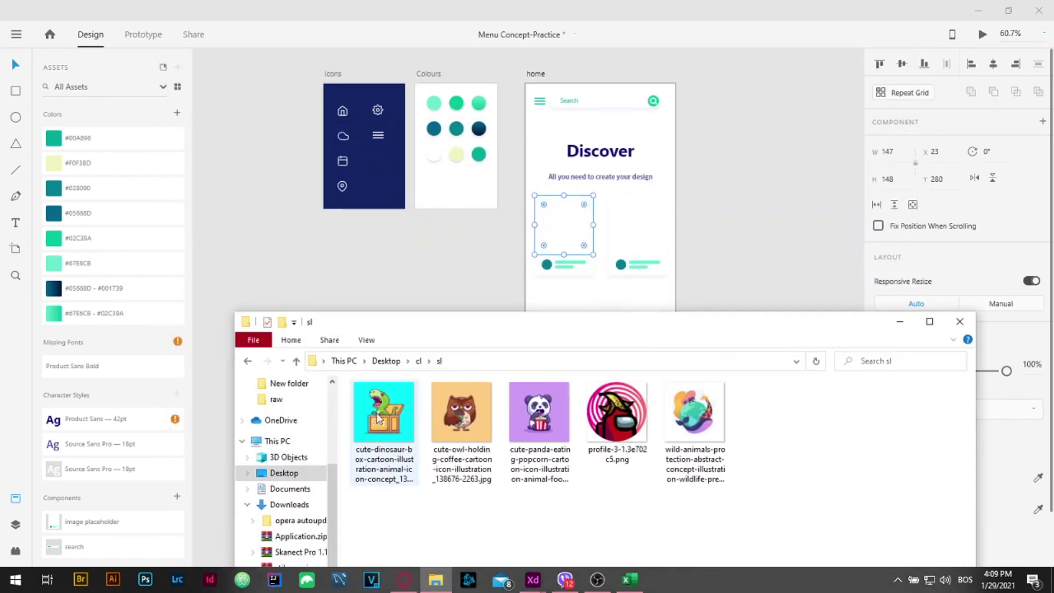
- Drop the dinosaur and owl images into the first two cards
drag(378, 418, 562, 224)
click(635, 233)
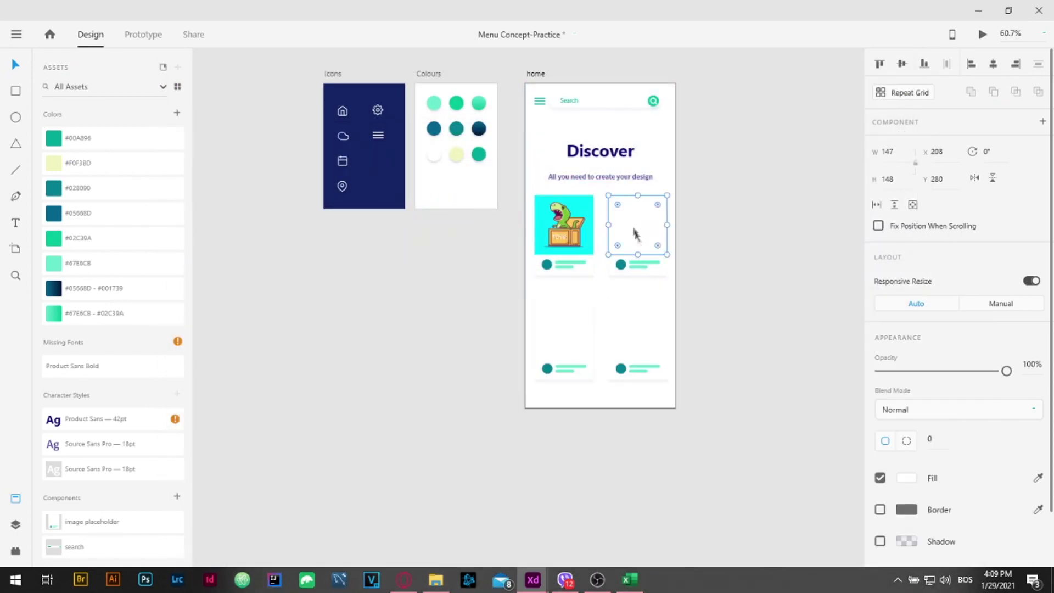
click(435, 579)
drag(461, 417, 637, 250)
- Drop the panda and wild-animals images into the last two cards and minimise Explorer
scroll(627, 256, down, 2)
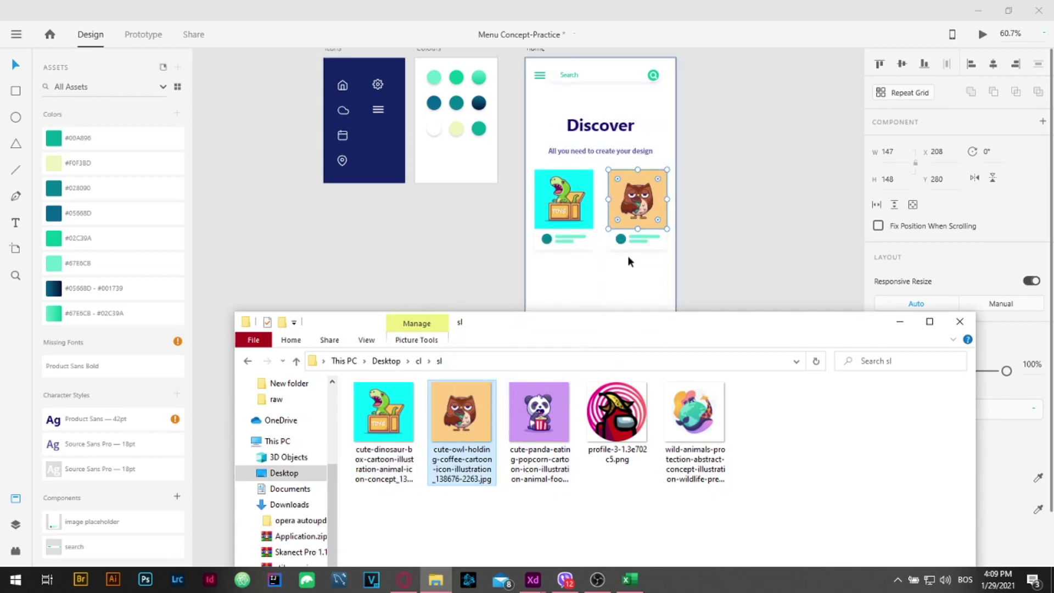
scroll(613, 273, down, 1)
click(561, 238)
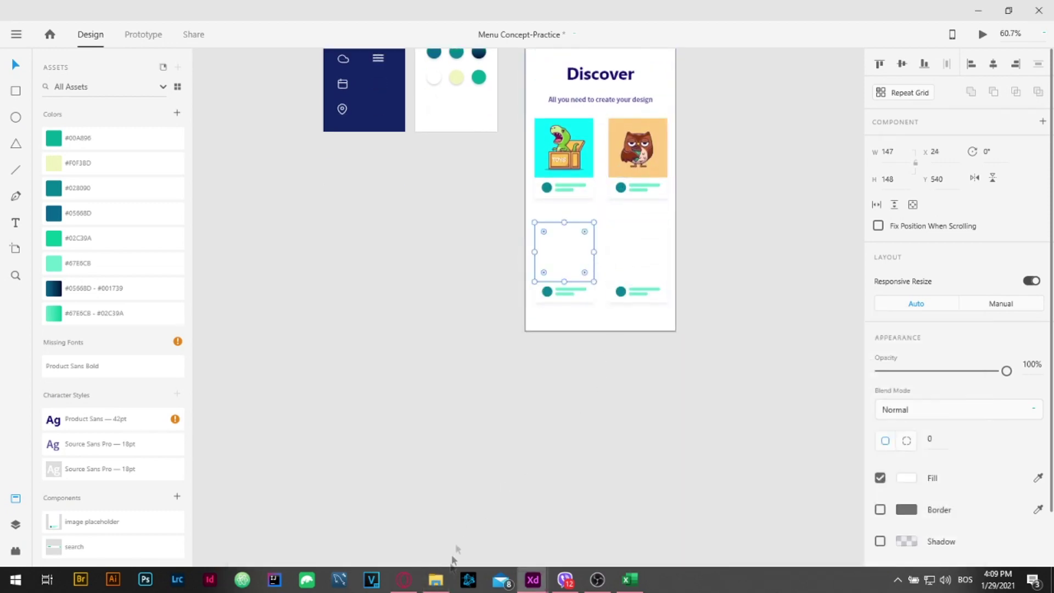
click(435, 579)
drag(552, 433, 560, 256)
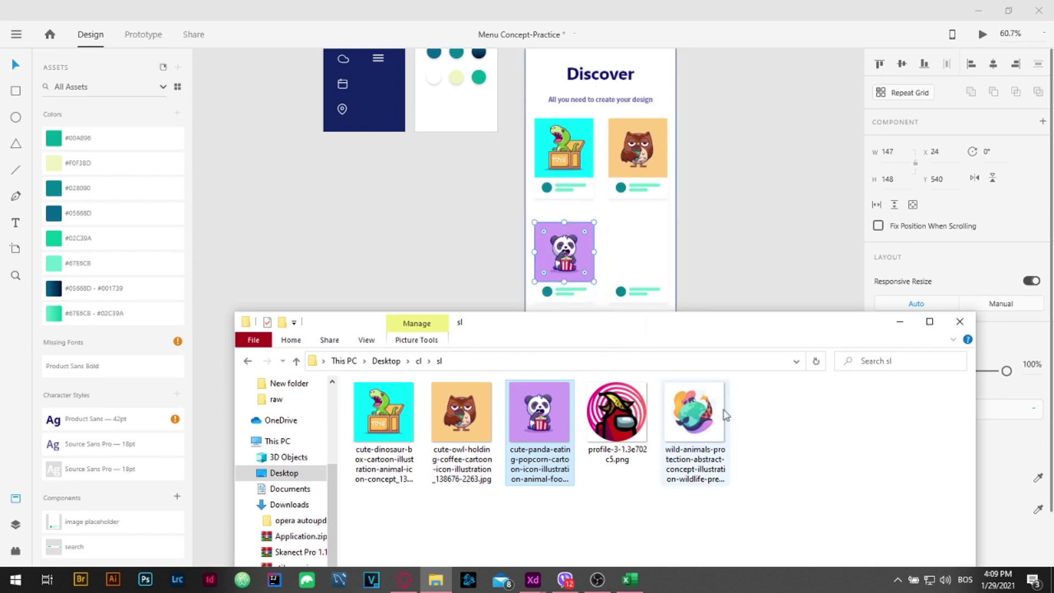
click(633, 252)
click(436, 579)
drag(694, 414, 631, 274)
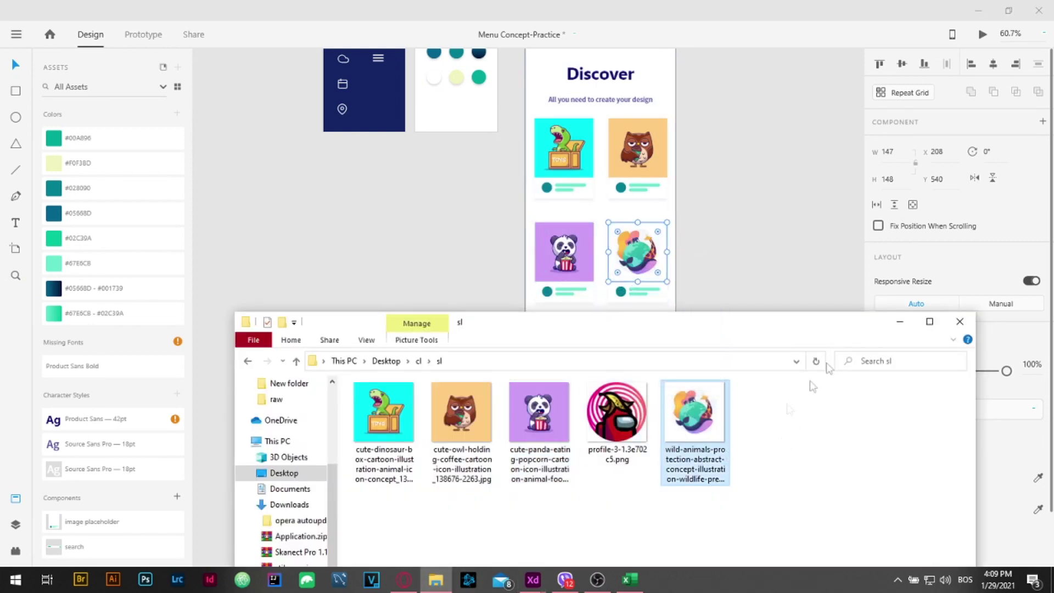
click(899, 321)
click(702, 374)
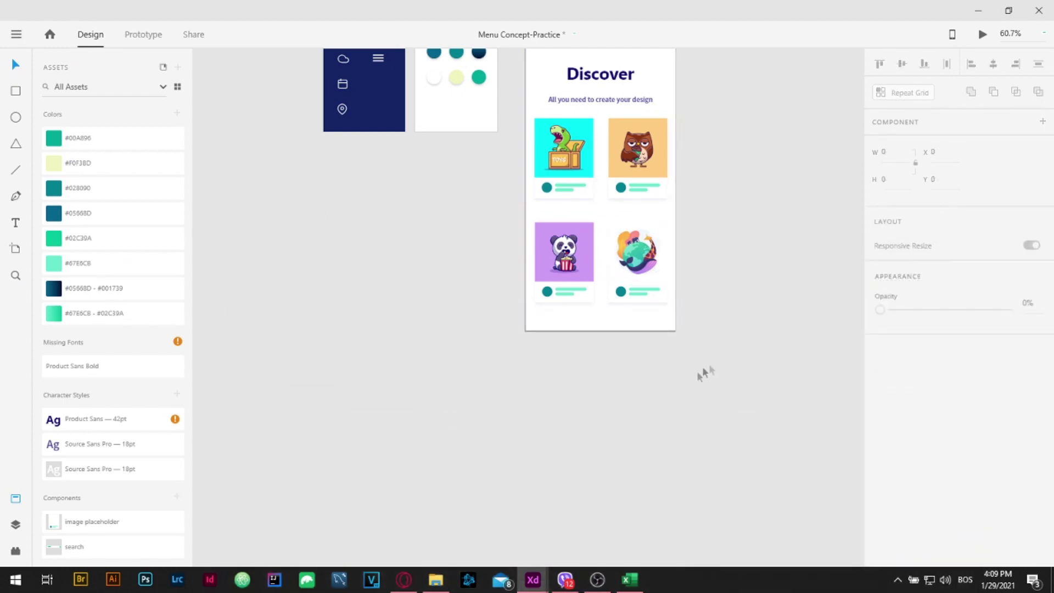
scroll(704, 373, up, 3)
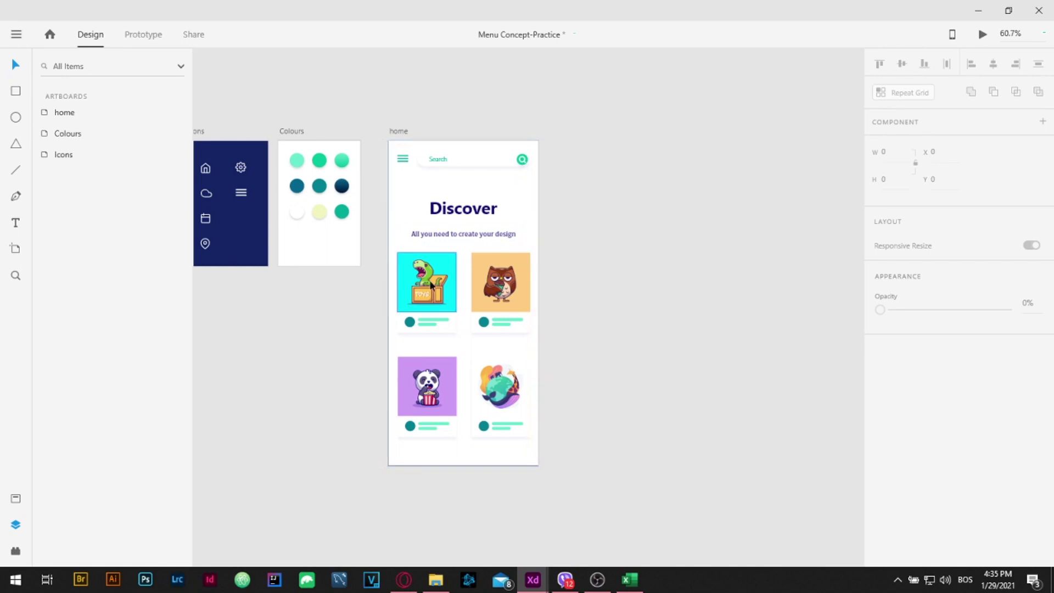
- Group all of home's layers and duplicate the home artboard beside it
drag(382, 113, 598, 491)
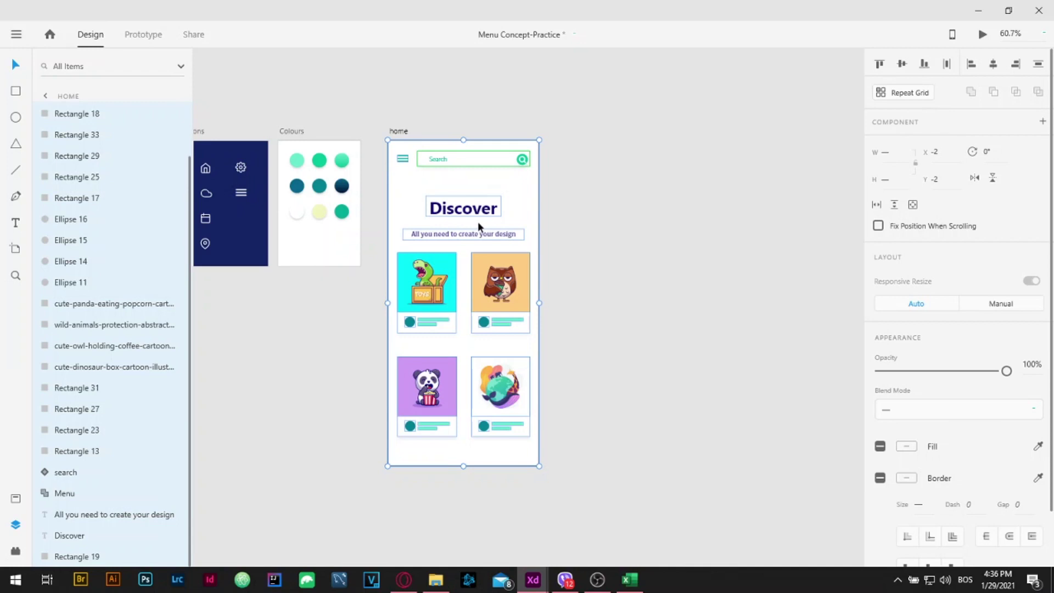
key(ctrl+g)
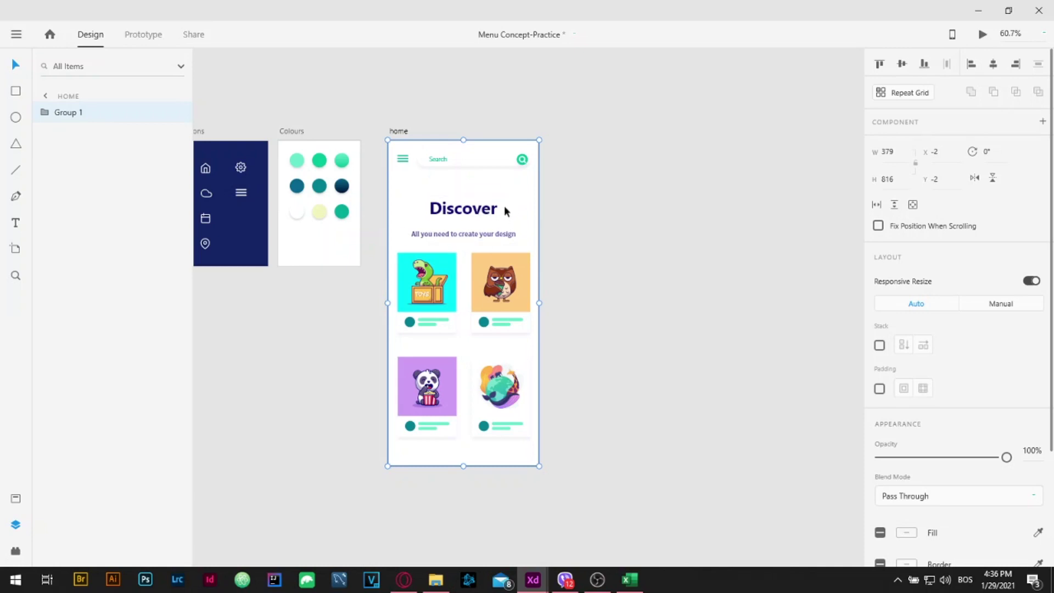
click(400, 131)
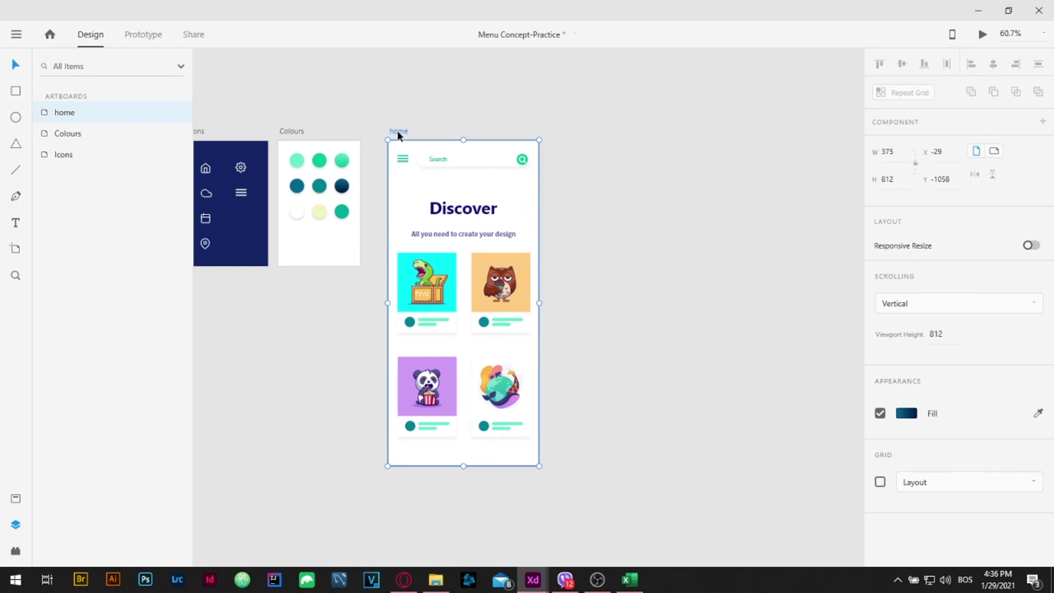
drag(397, 130, 607, 127)
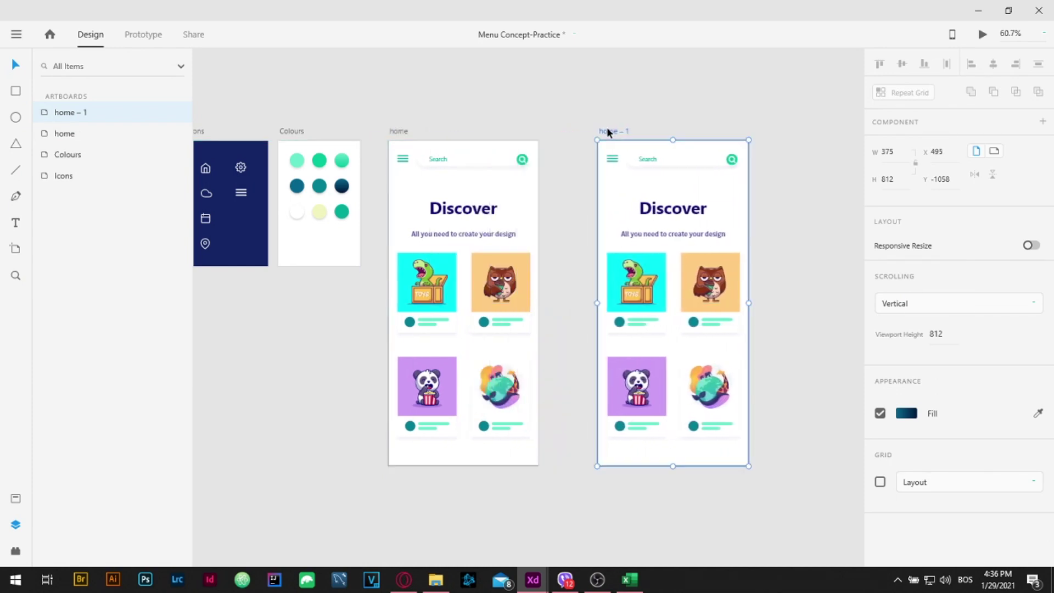
- Rename the duplicated artboard 'menu'
scroll(621, 215, right, 5)
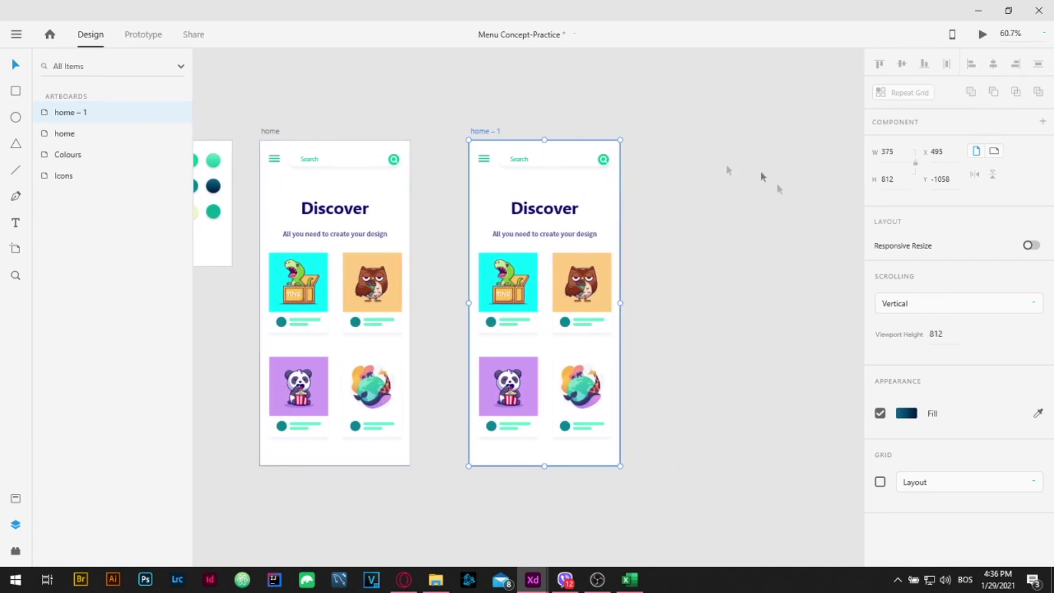
click(768, 220)
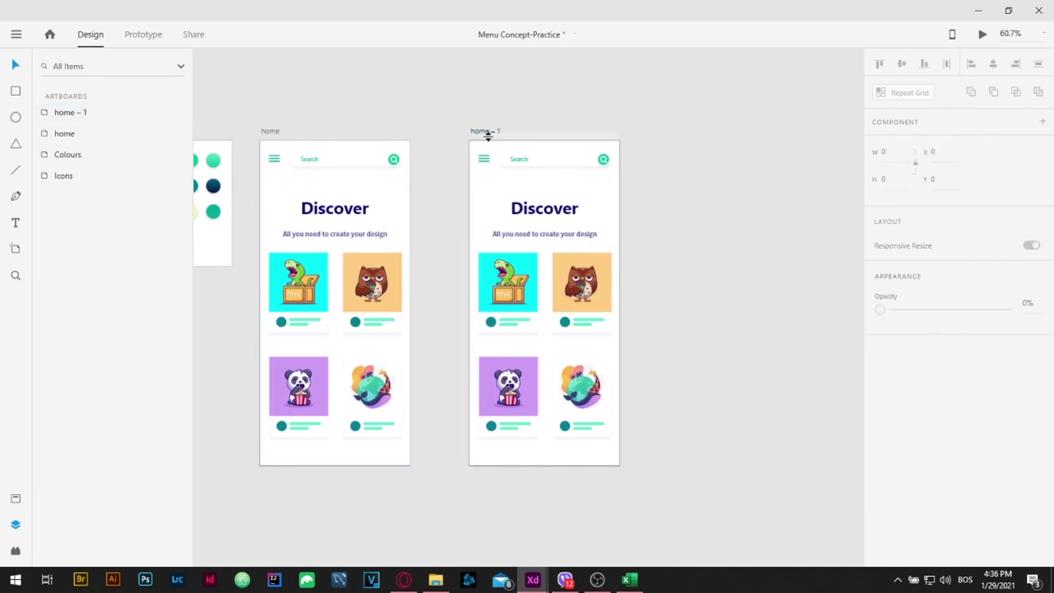
double_click(486, 132)
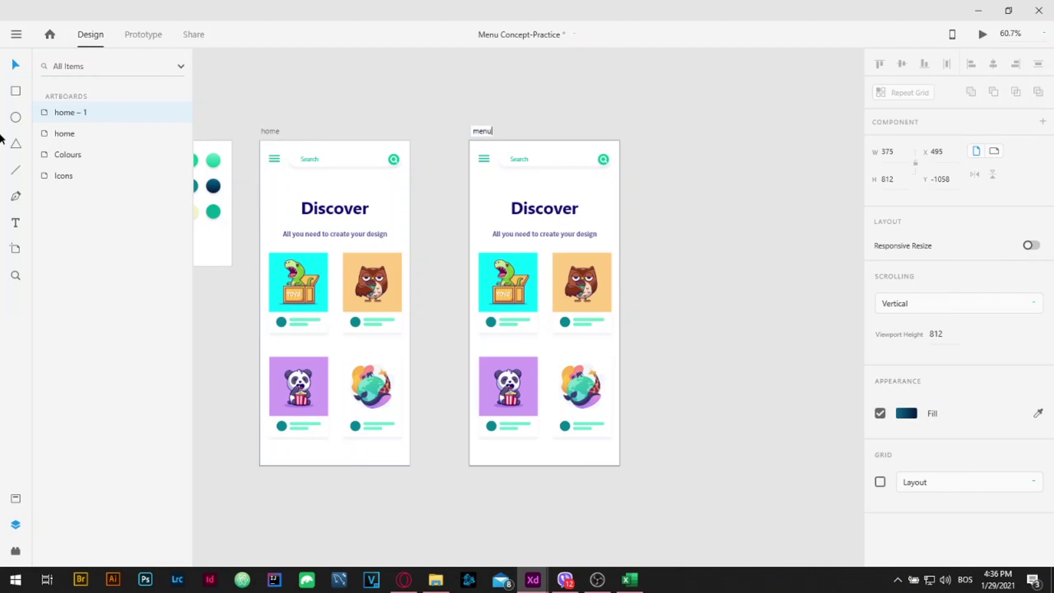
key(Return)
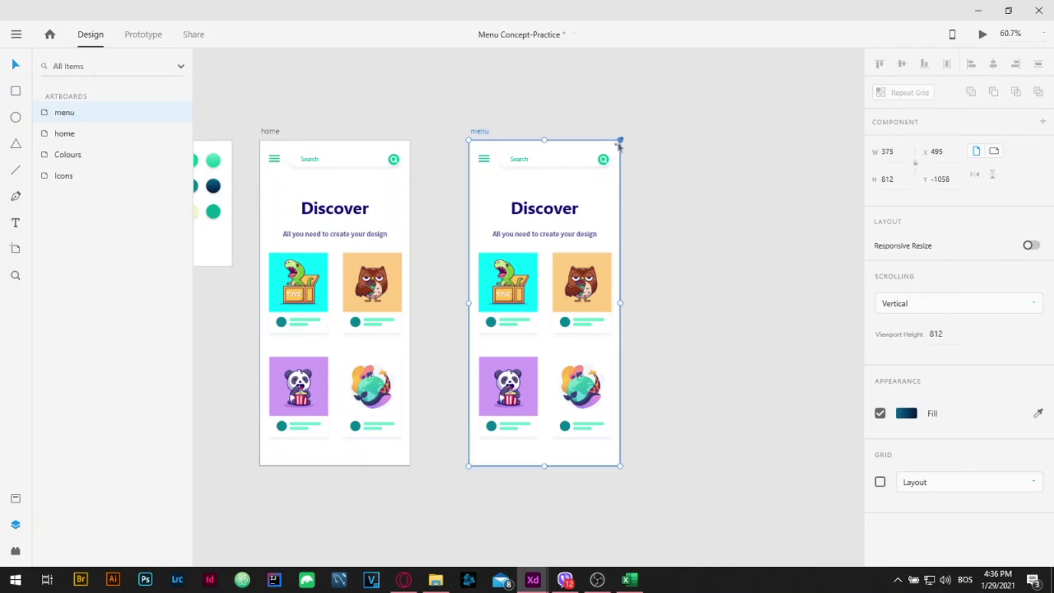
- Group everything on the menu artboard, centre the group, and scale it down to 269 x 578
key(ctrl+a)
key(ctrl+g)
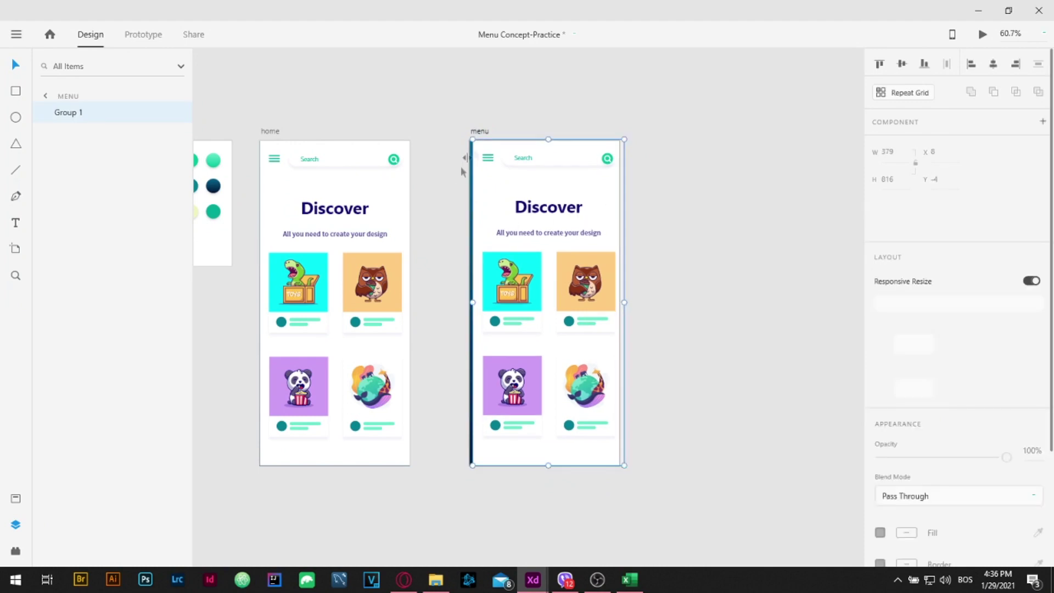
key(shift+c)
key(shift+m)
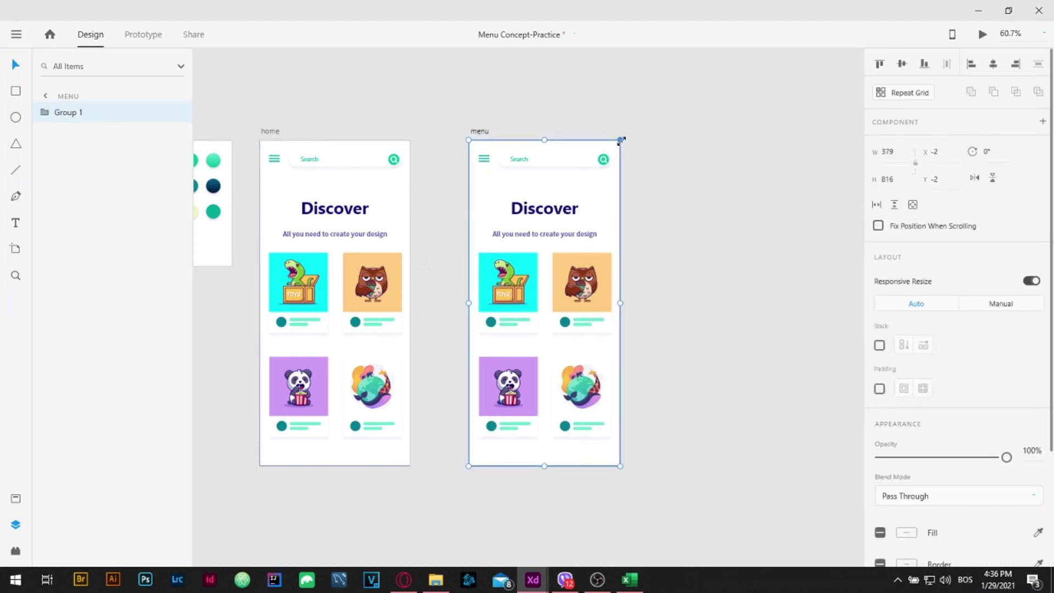
drag(620, 140, 598, 159)
- Slide the shrunken screen group right so it hangs off the artboard's right edge
double_click(544, 254)
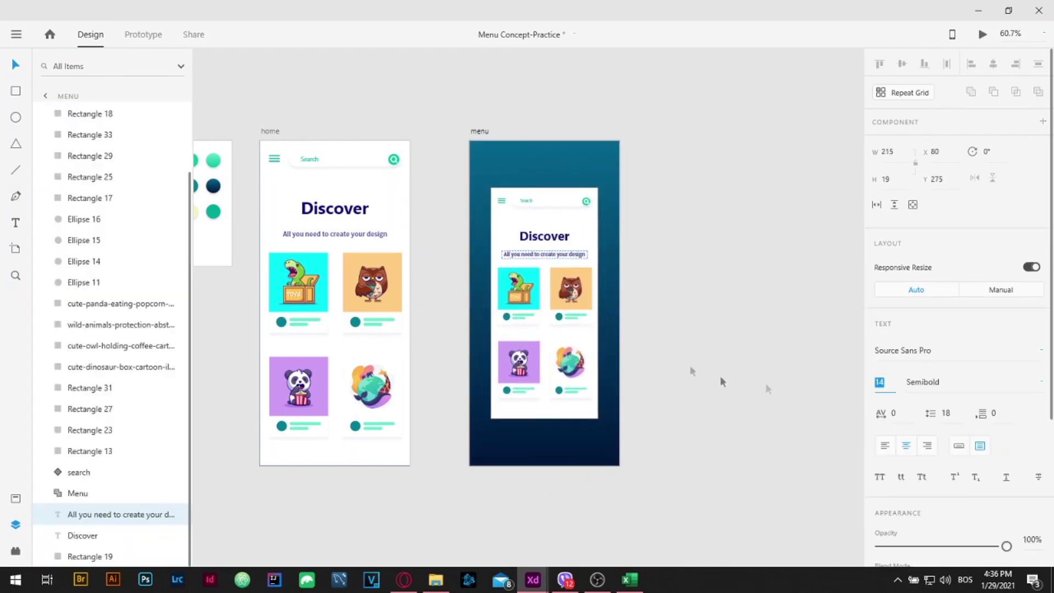
click(678, 254)
click(524, 202)
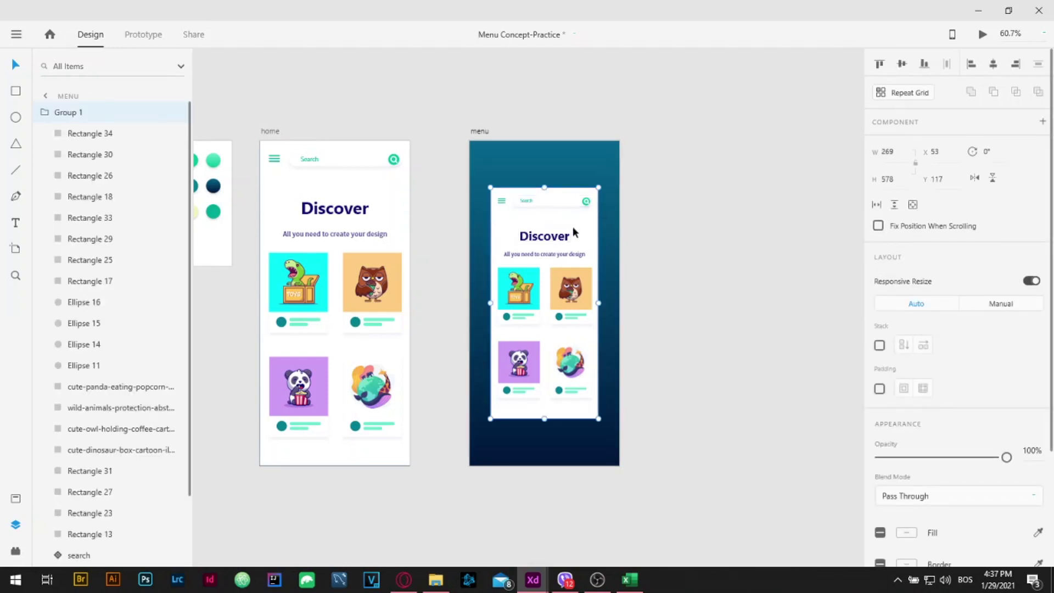
drag(580, 219, 658, 219)
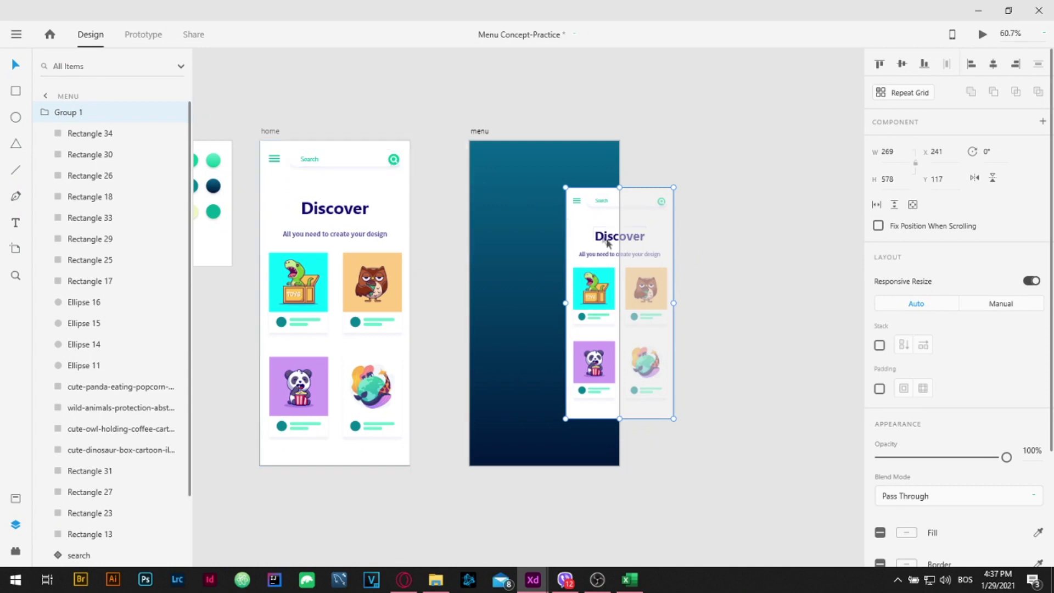
- Ungroup the search bar component into a plain group and nudge the screen group right
scroll(664, 233, up, 2)
scroll(664, 189, up, 2)
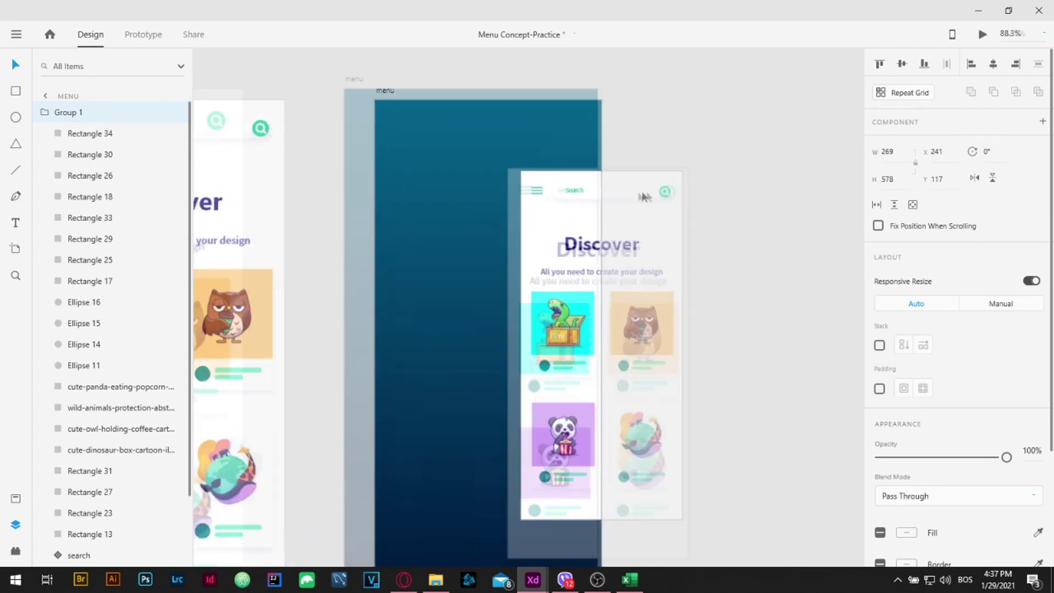
double_click(665, 193)
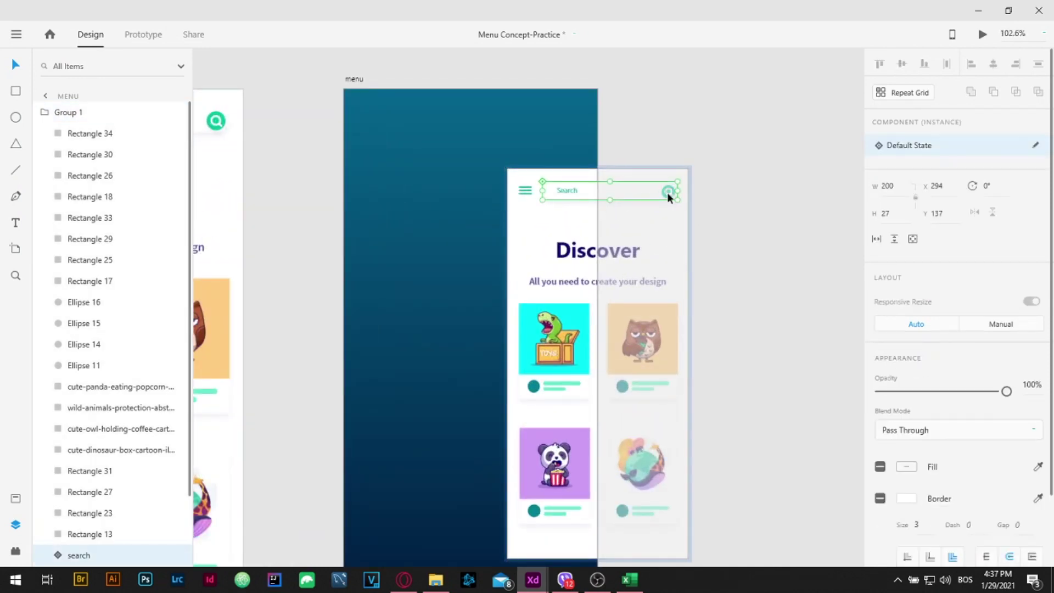
right_click(660, 191)
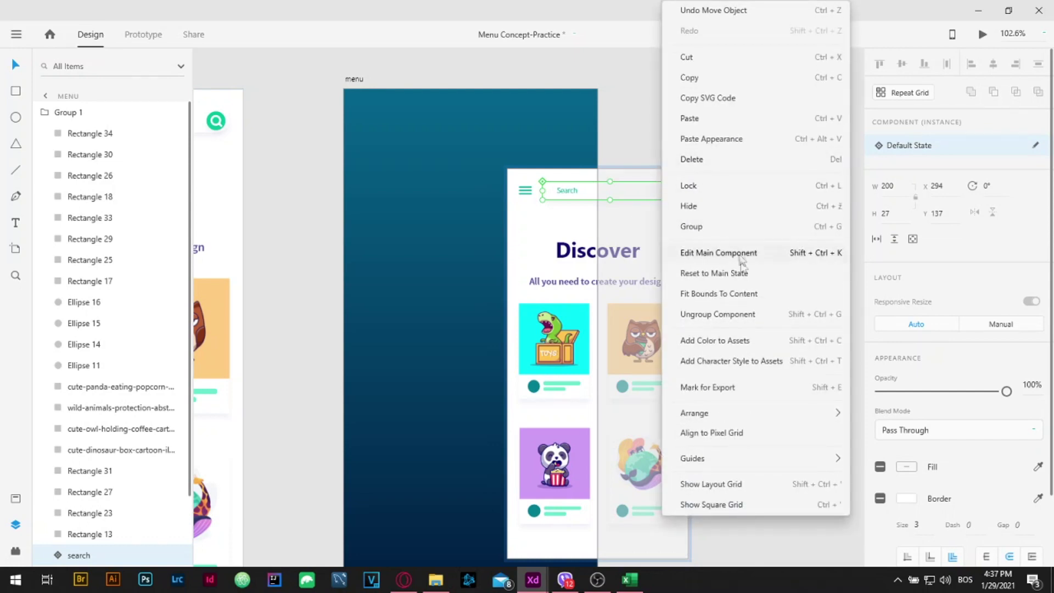
click(749, 322)
click(735, 205)
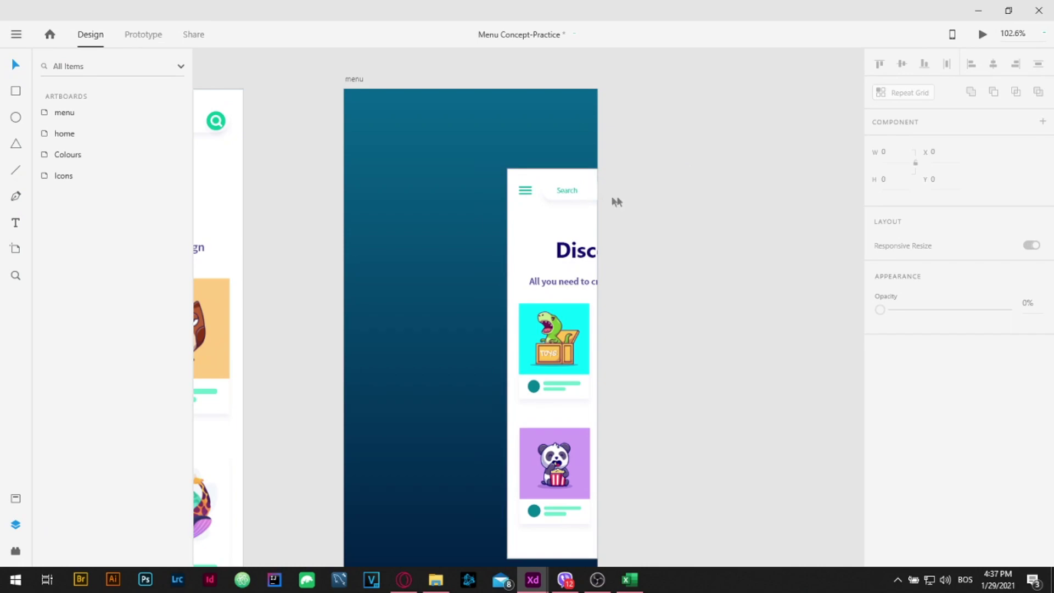
click(573, 174)
scroll(690, 191, up, 5)
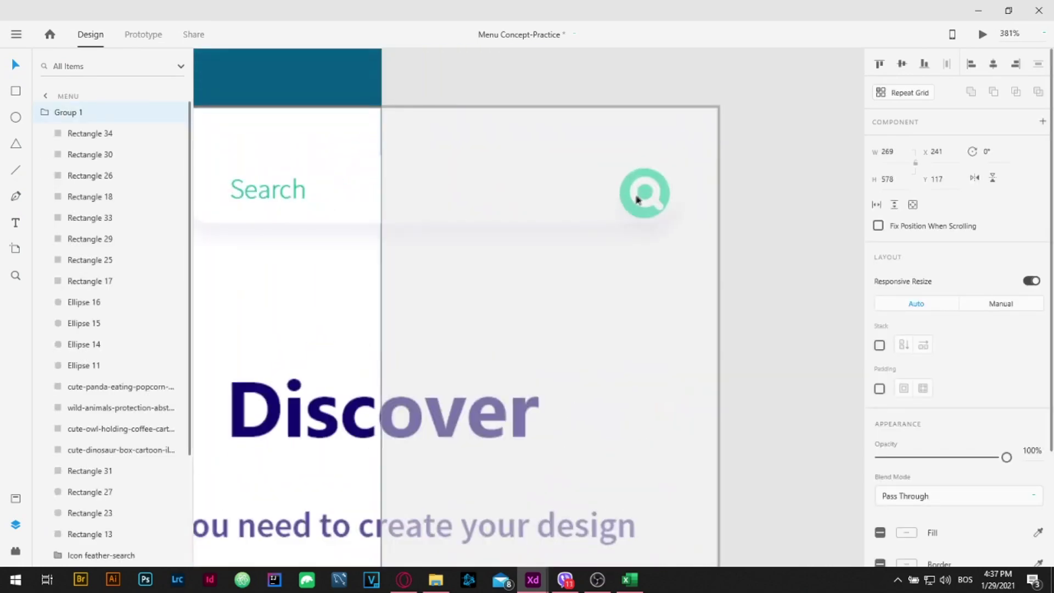
key(Right)
key(Right)
- Copy the 51 x 51 green search-icon square to the menu artboard's top-left corner
double_click(629, 202)
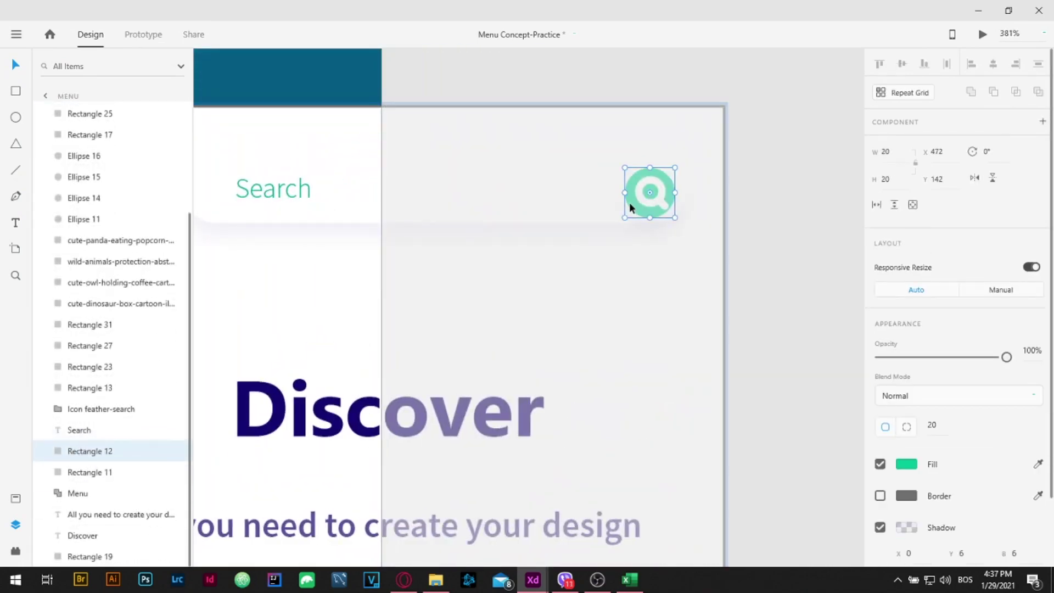
drag(631, 200, 279, 75)
key(ctrl+0)
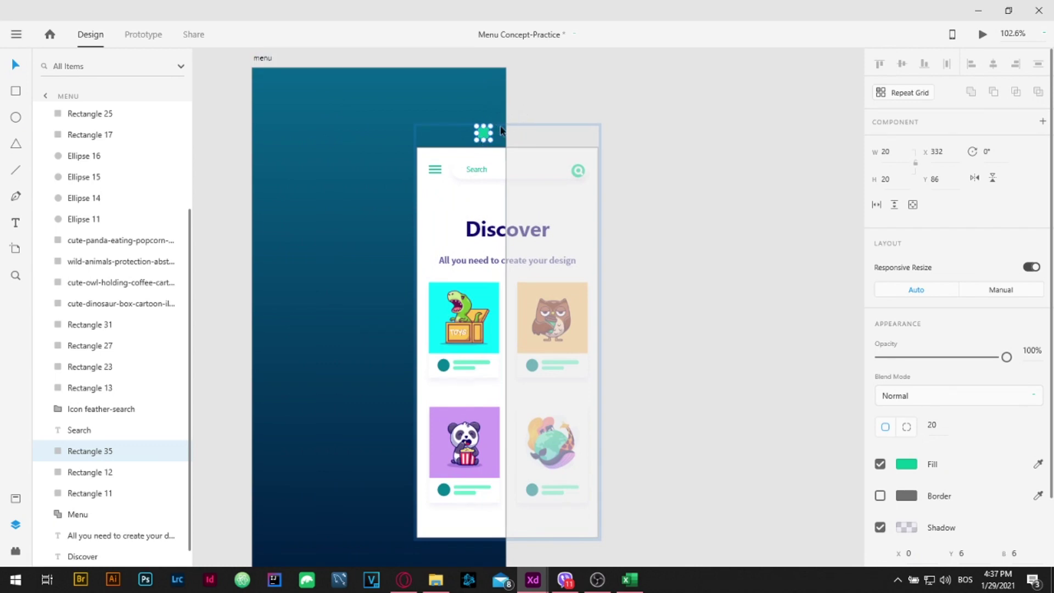
key(Delete)
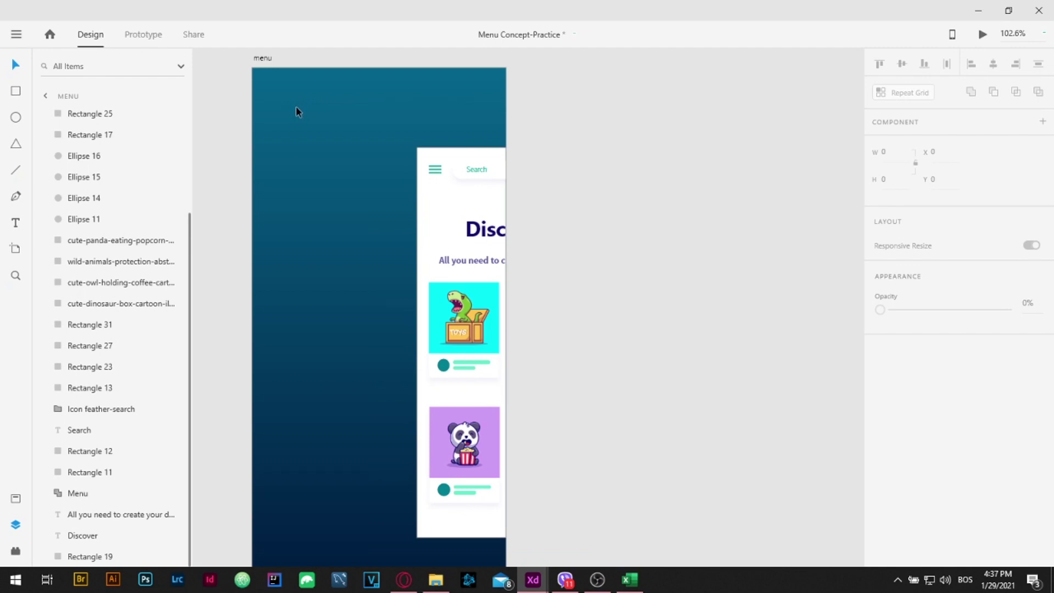
key(ctrl+z)
drag(475, 136, 312, 123)
- Resize the green square to 50 x 50 and fill it with profile-3-1.3e702c5.png from File Explorer
scroll(263, 116, left, 3)
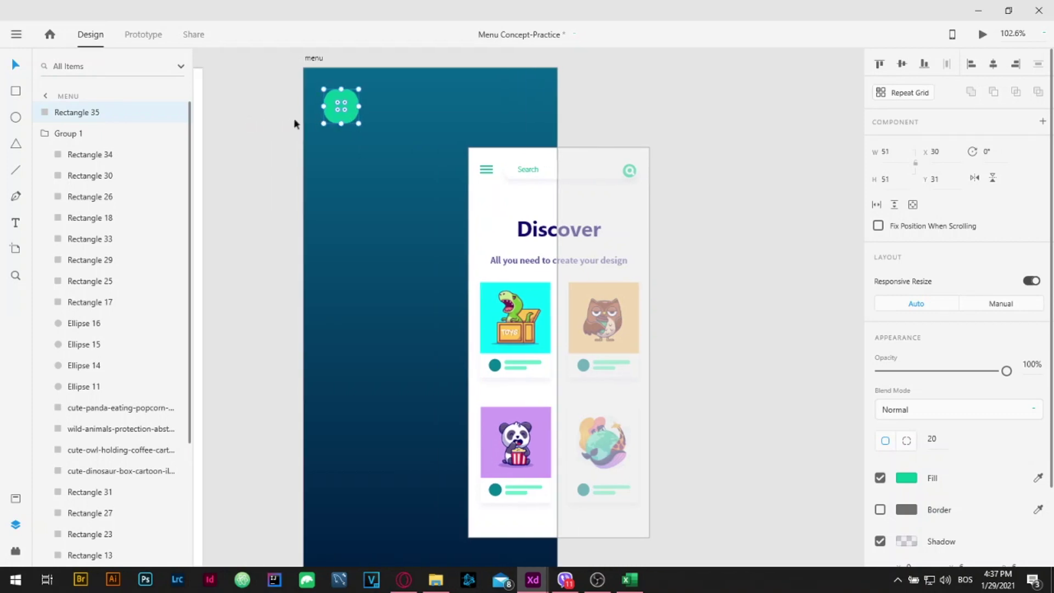
drag(356, 124, 359, 123)
click(354, 122)
click(436, 579)
drag(616, 417, 347, 120)
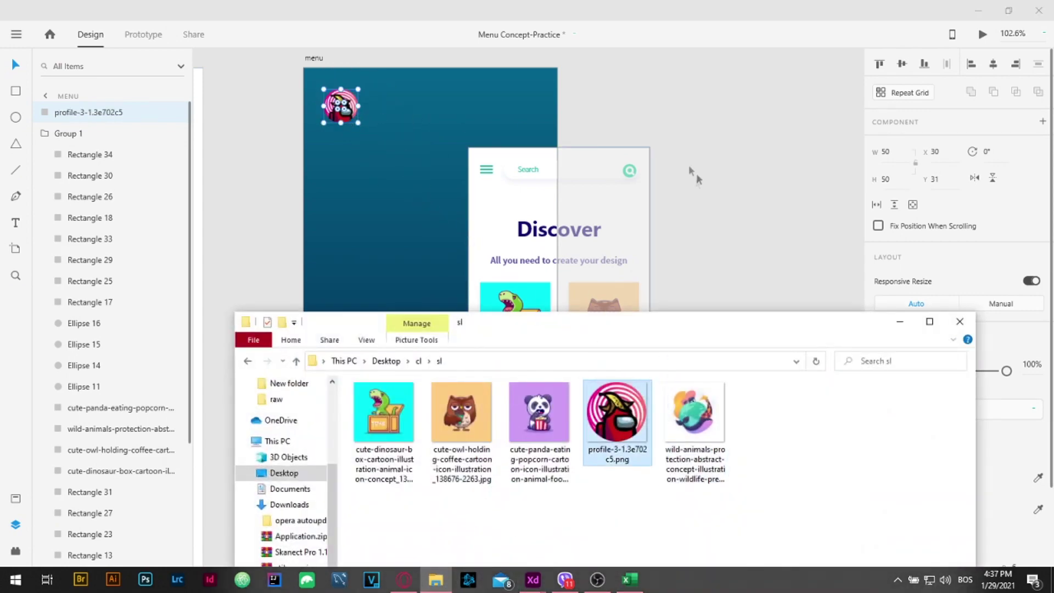
click(783, 185)
key(ctrl+0)
scroll(419, 211, left, 10)
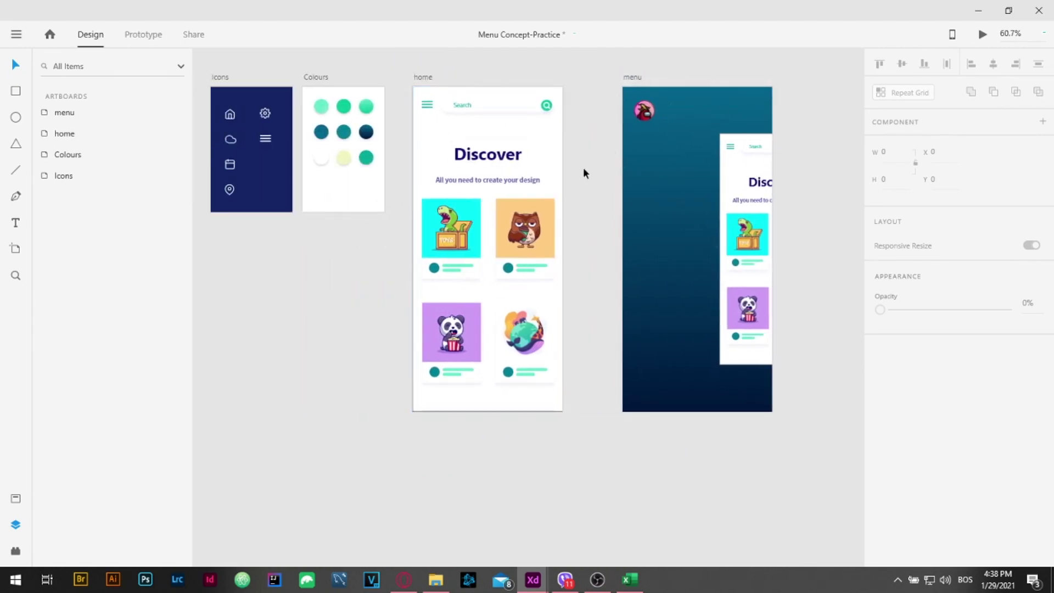
- Move the home, cloud, calendar and location icons into a column under the avatar
click(231, 115)
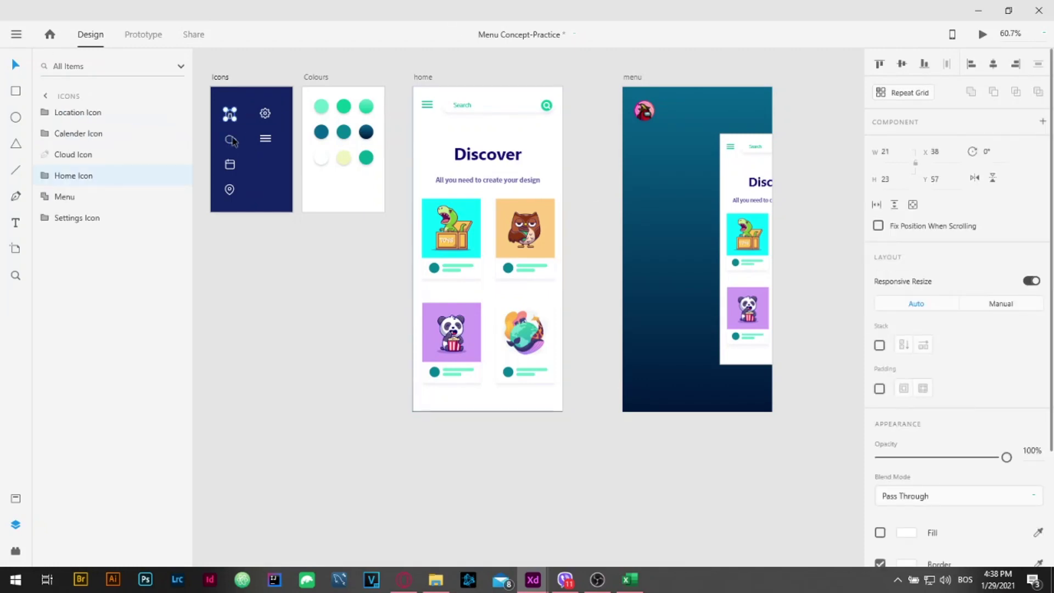
shift+click(232, 140)
shift+click(233, 166)
shift+click(230, 191)
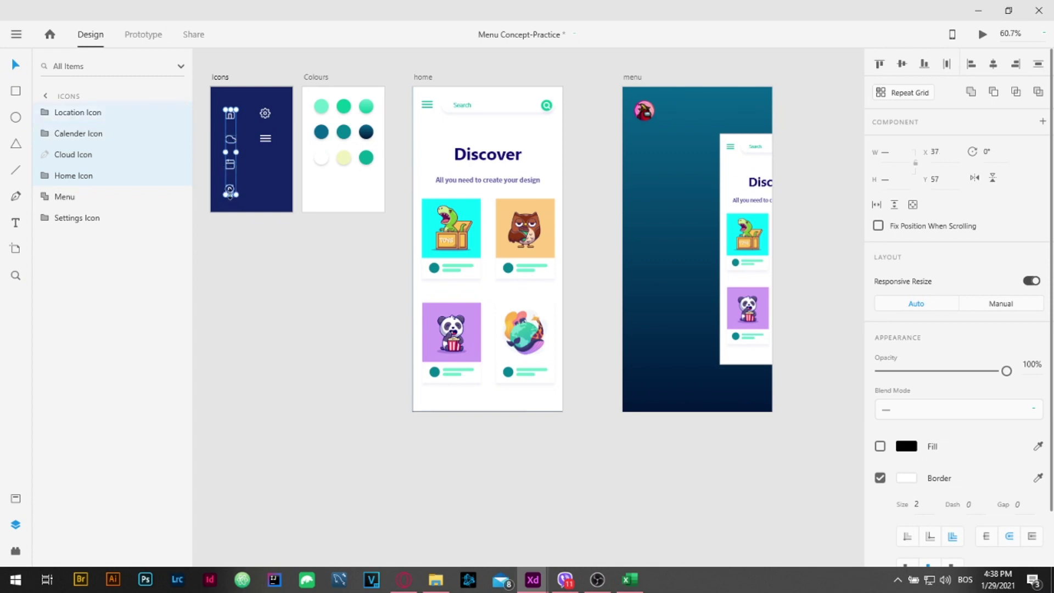
drag(232, 147, 646, 179)
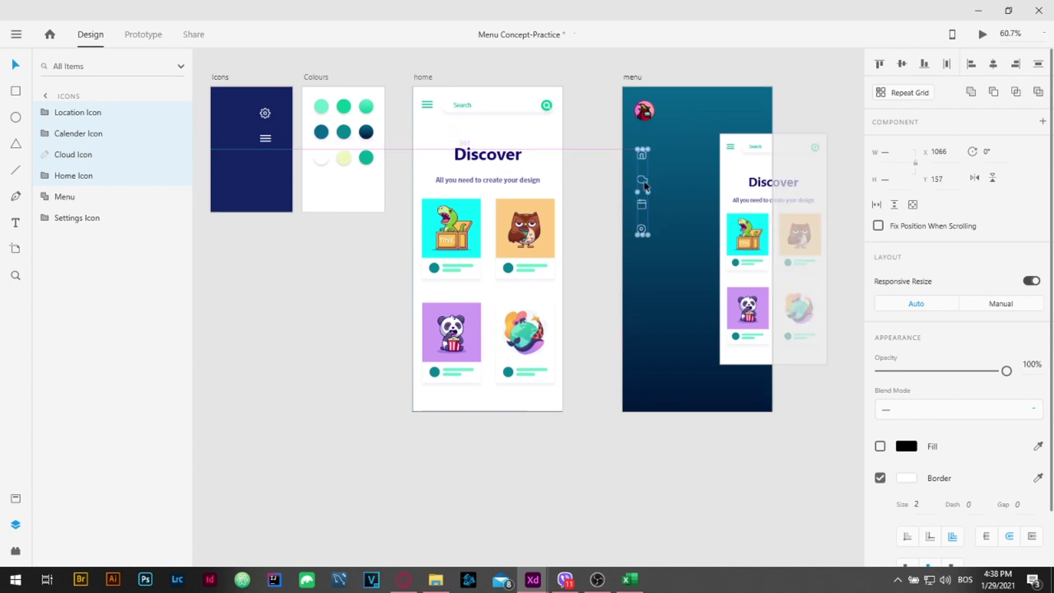
scroll(645, 181, up, 2)
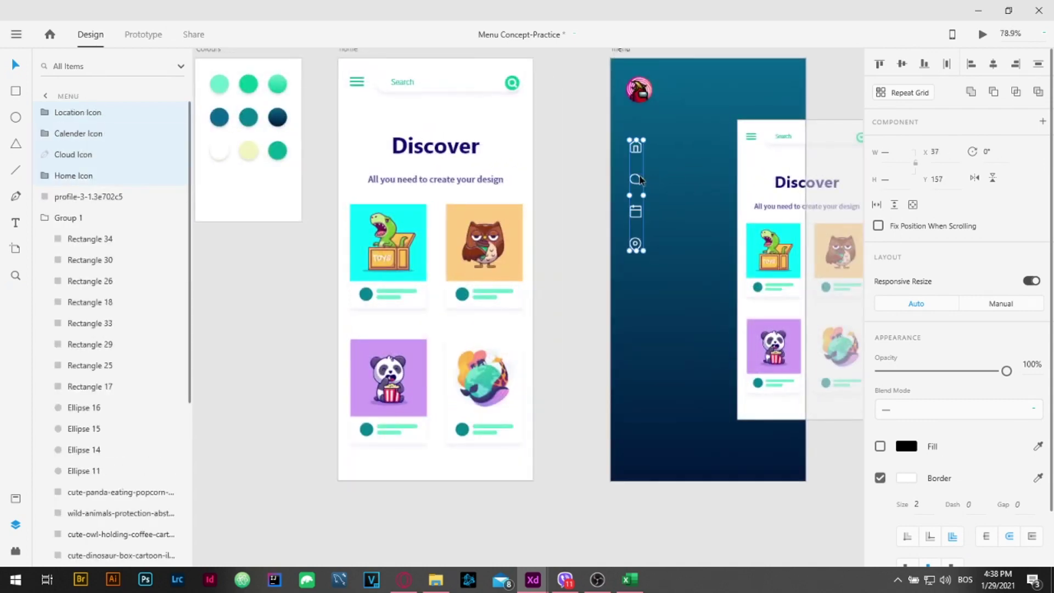
drag(639, 179, 637, 214)
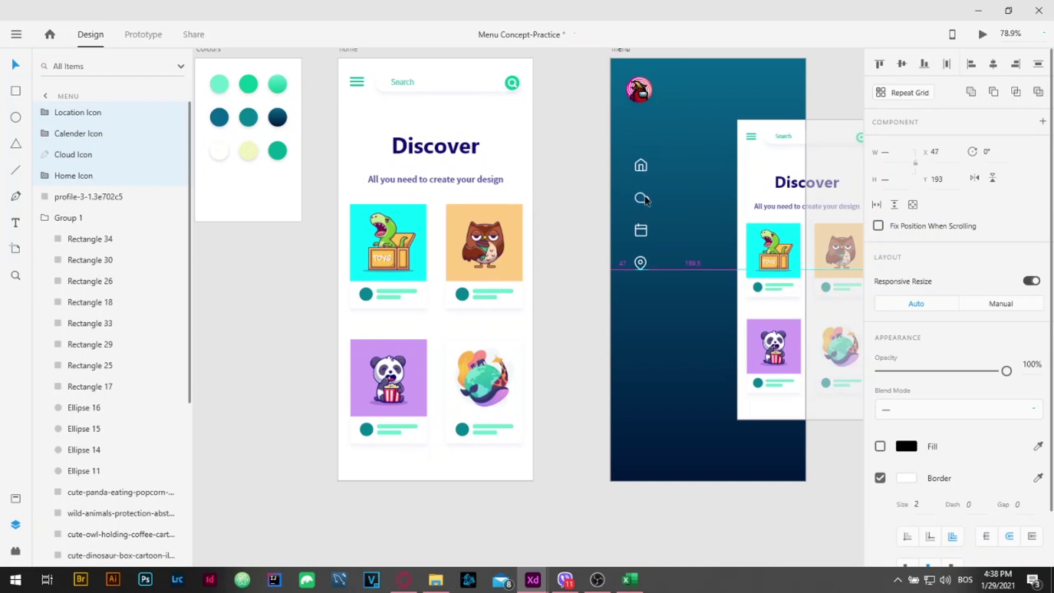
- Place the settings icon at the menu artboard's bottom-left, aligned under the other icons
scroll(209, 137, down, 2)
scroll(130, 220, down, 3)
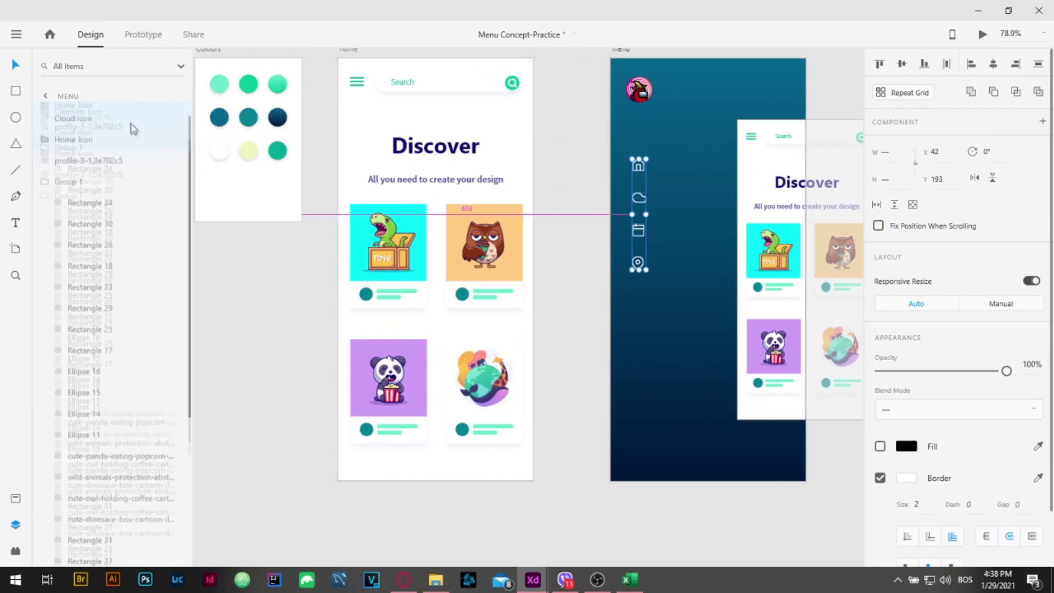
scroll(241, 172, down, 3)
click(243, 129)
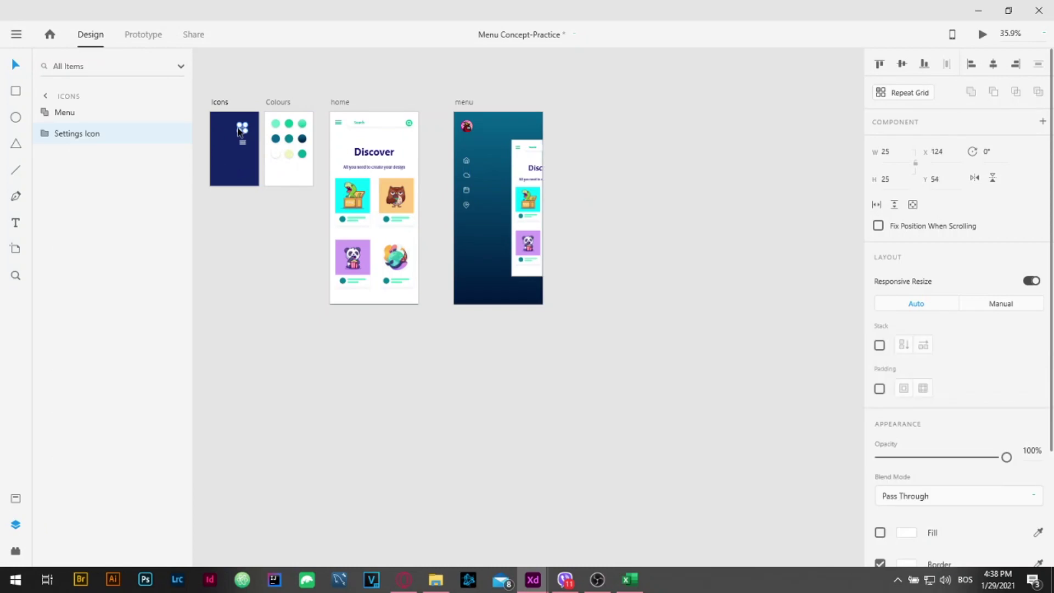
scroll(243, 131, up, 1)
drag(244, 162, 534, 373)
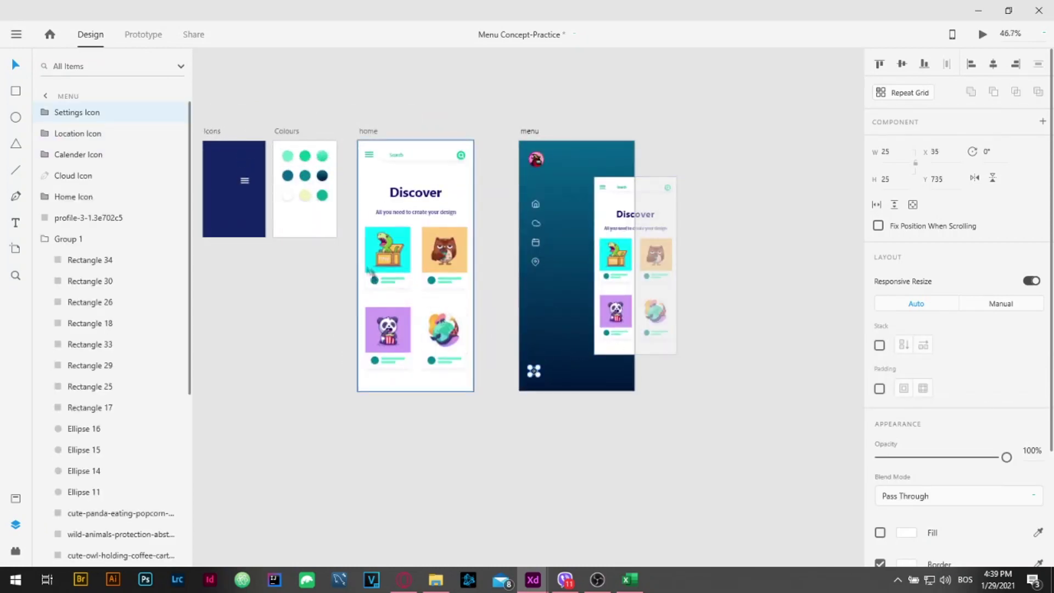
scroll(550, 343, up, 3)
drag(512, 404, 518, 403)
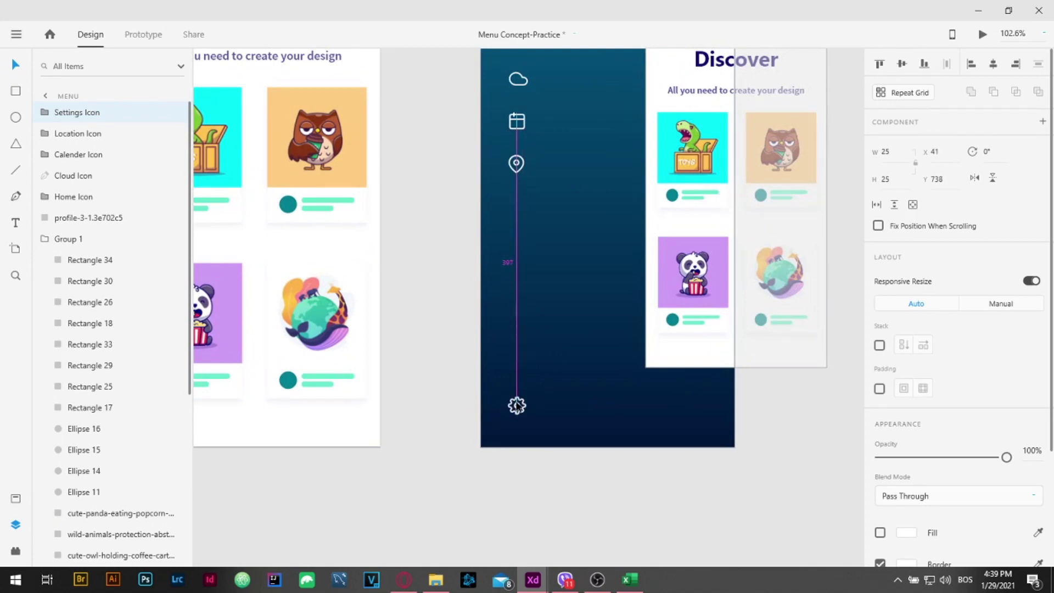
scroll(634, 291, down, 2)
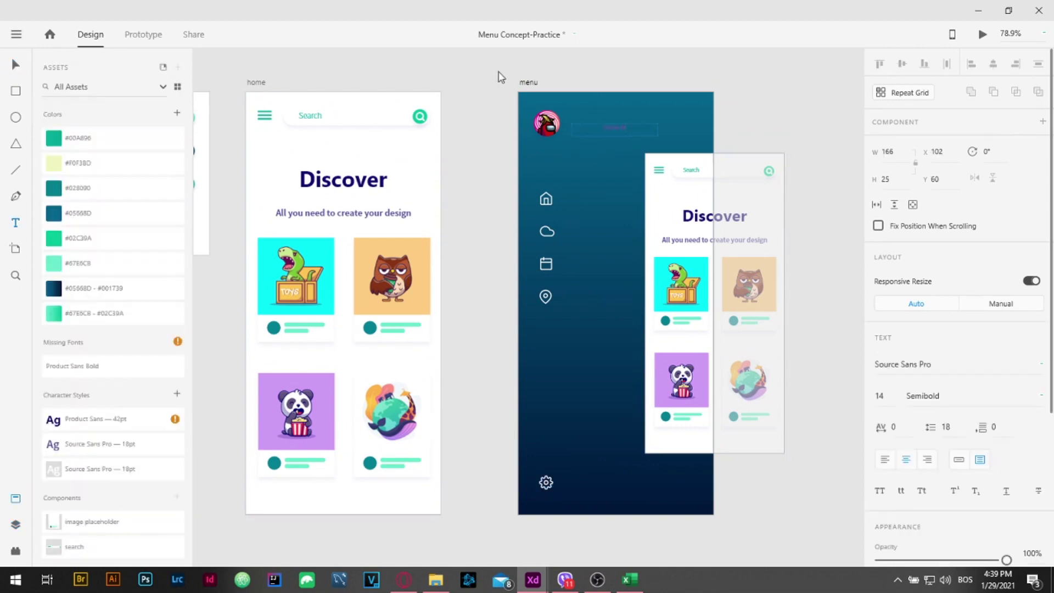
- Style the profile name as bold Source Sans Pro at size 23
key(ctrl+a)
click(971, 396)
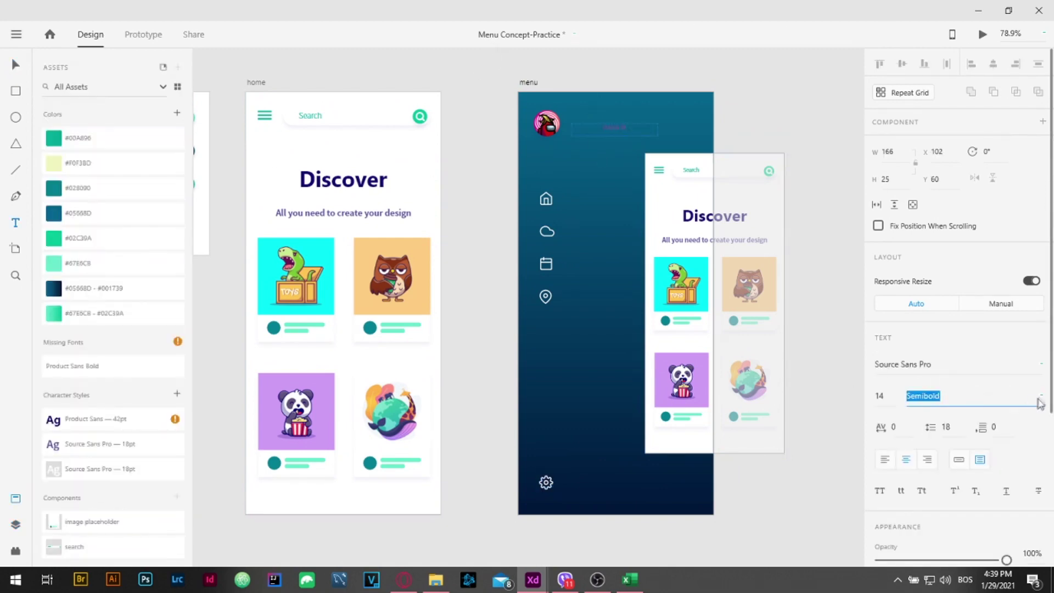
click(1041, 395)
click(957, 447)
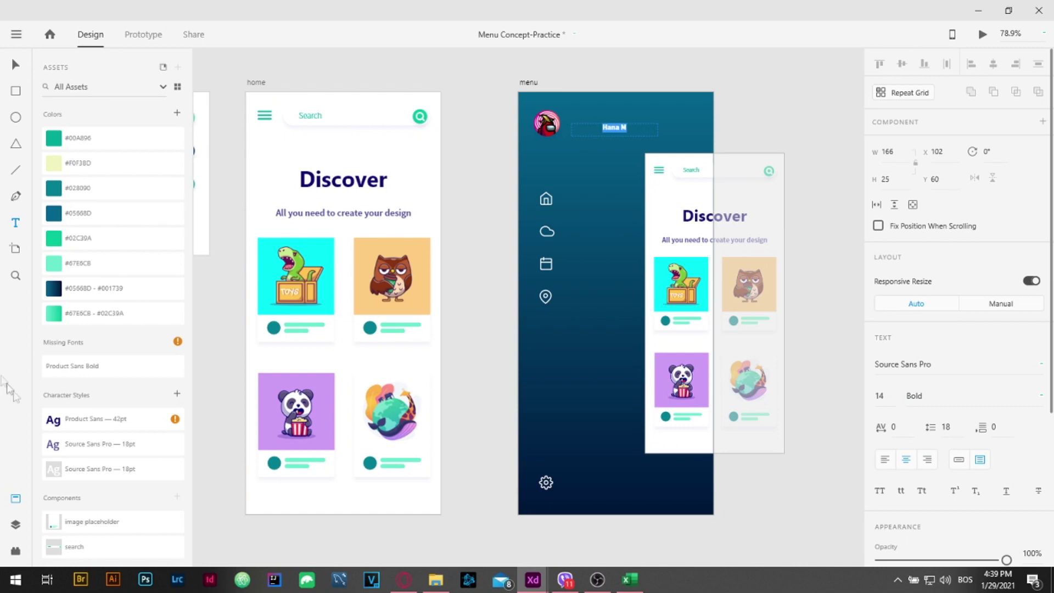
click(99, 469)
key(ctrl+a)
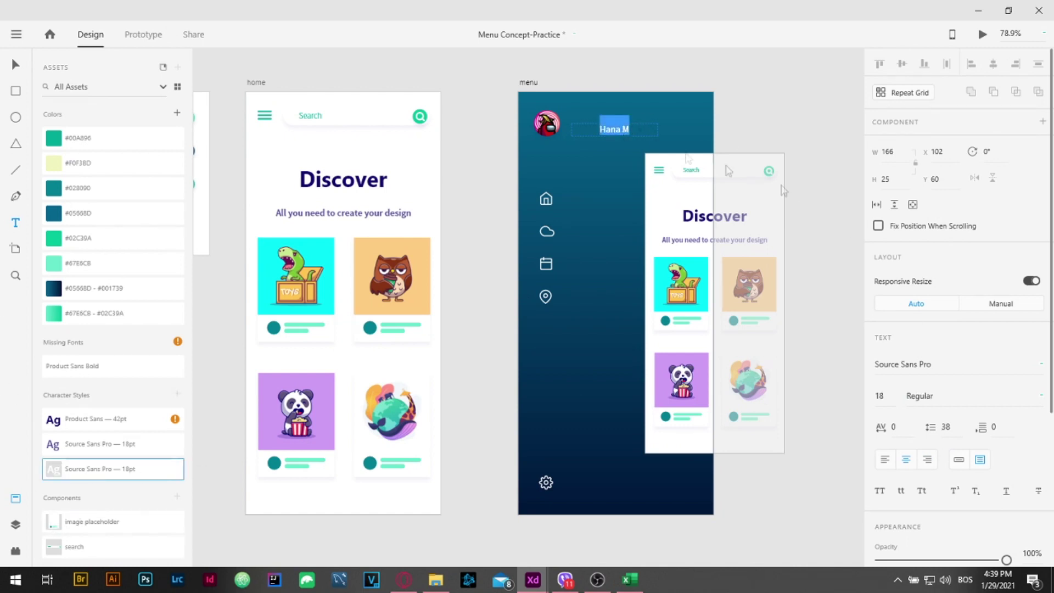
click(879, 396)
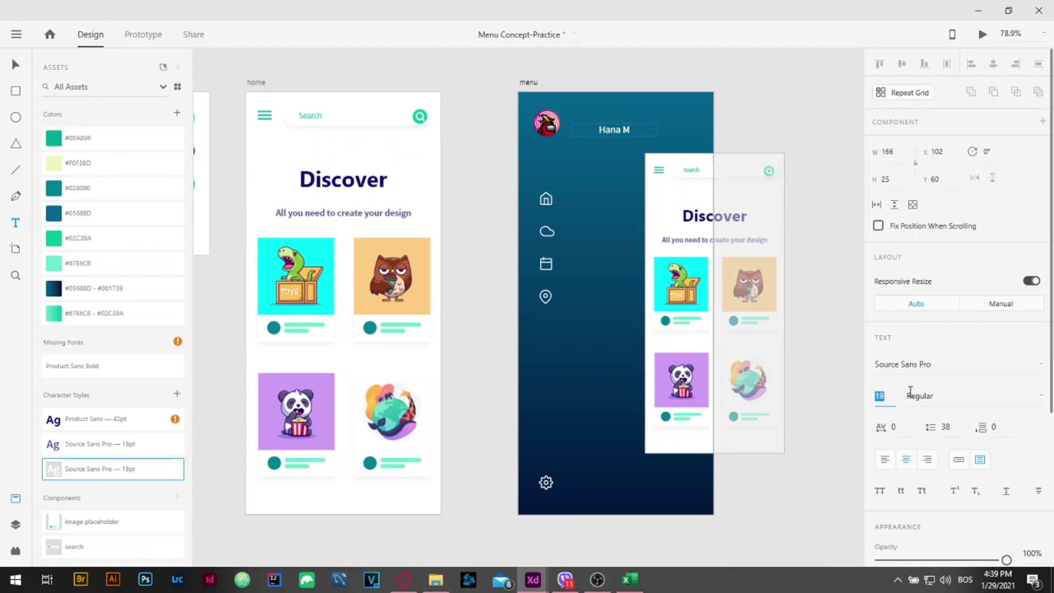
key(Up)
key(Up)
key(Up)
key(Up)
text(v)
- Duplicate the Home label beside each icon as Home, Icons, Calendar, Location and Settings | Log out
click(747, 118)
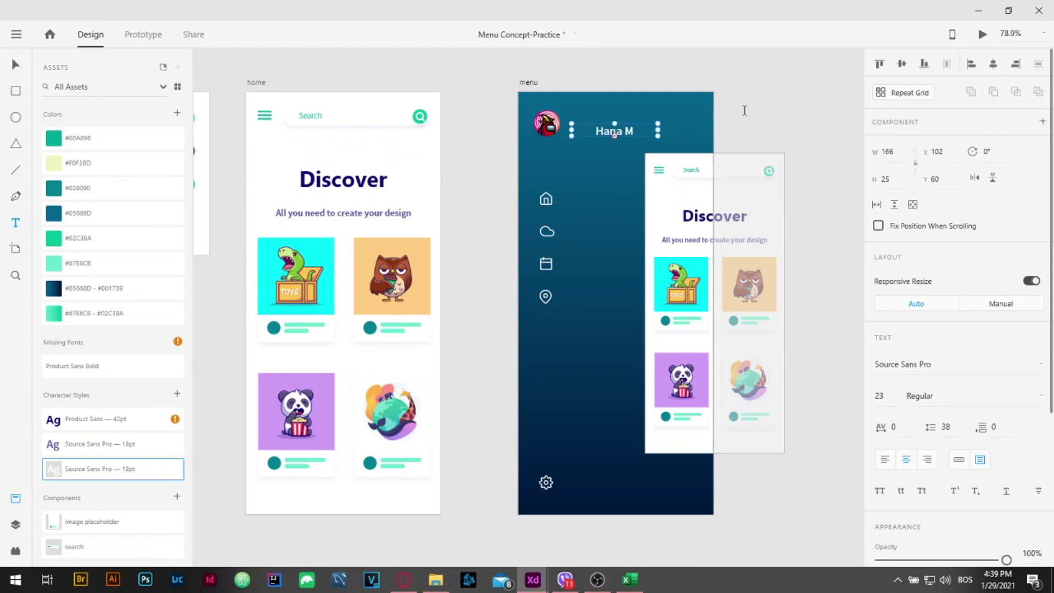
text(Home)
drag(588, 202, 587, 485)
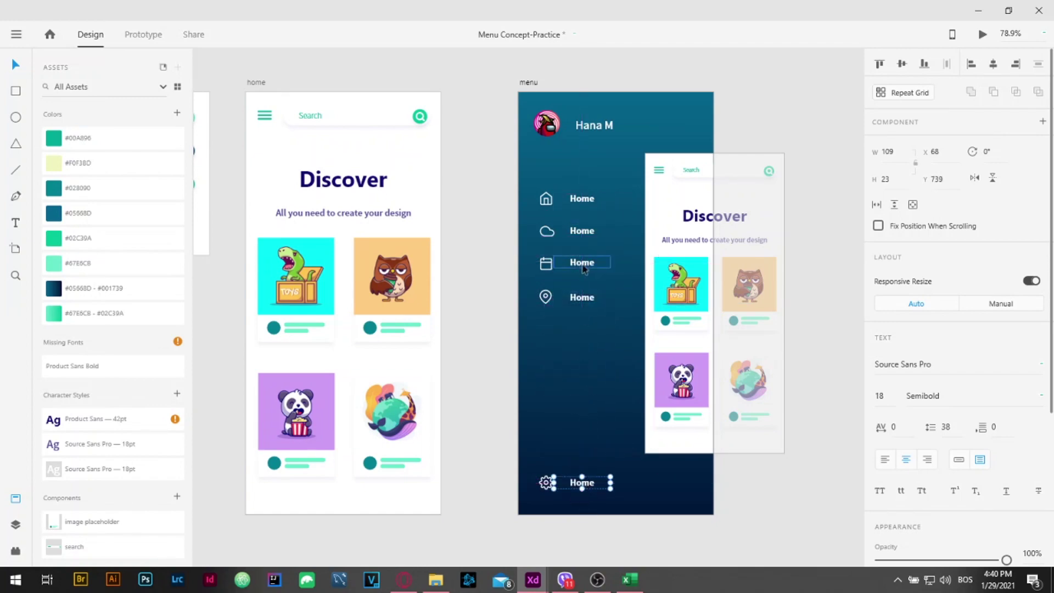
click(586, 267)
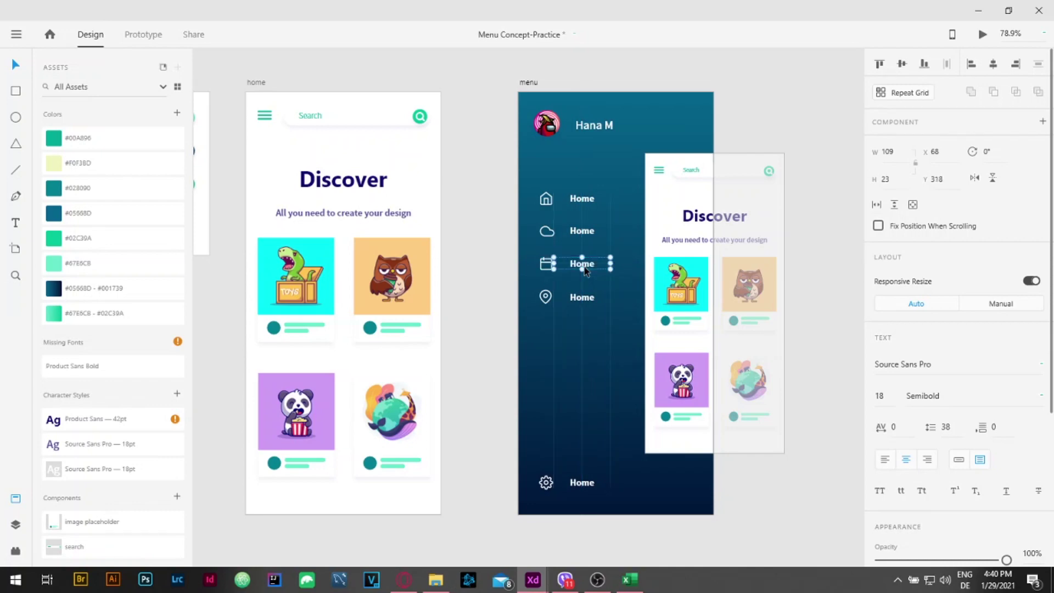
click(850, 176)
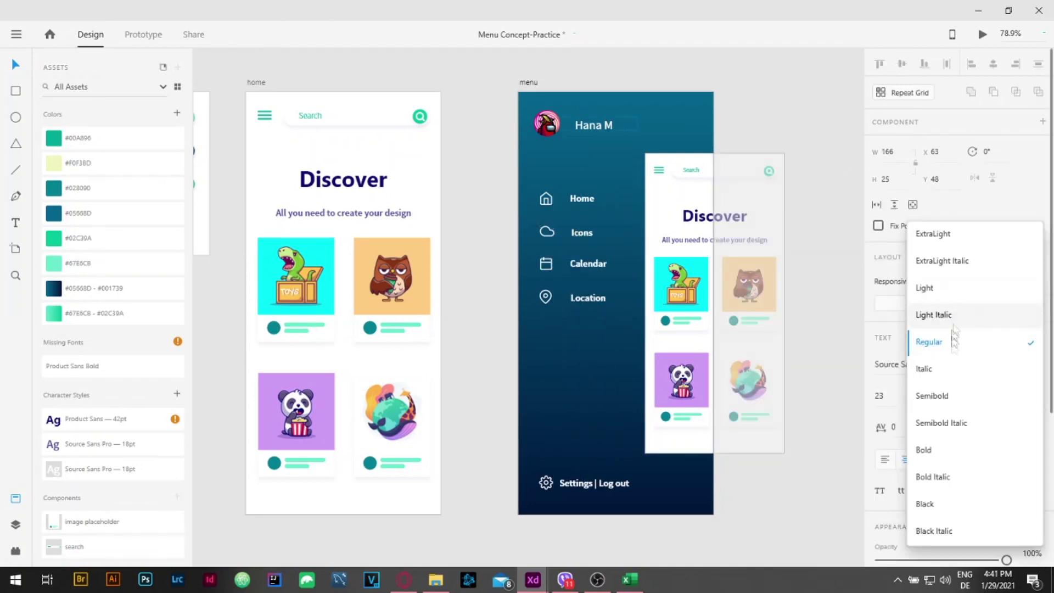
click(932, 450)
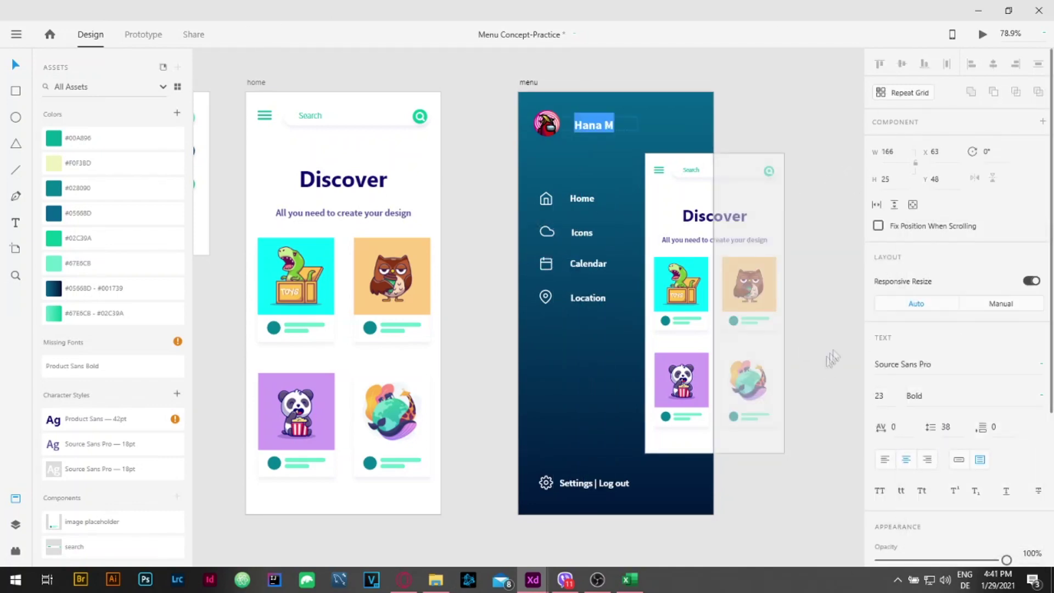
key(Escape)
click(811, 113)
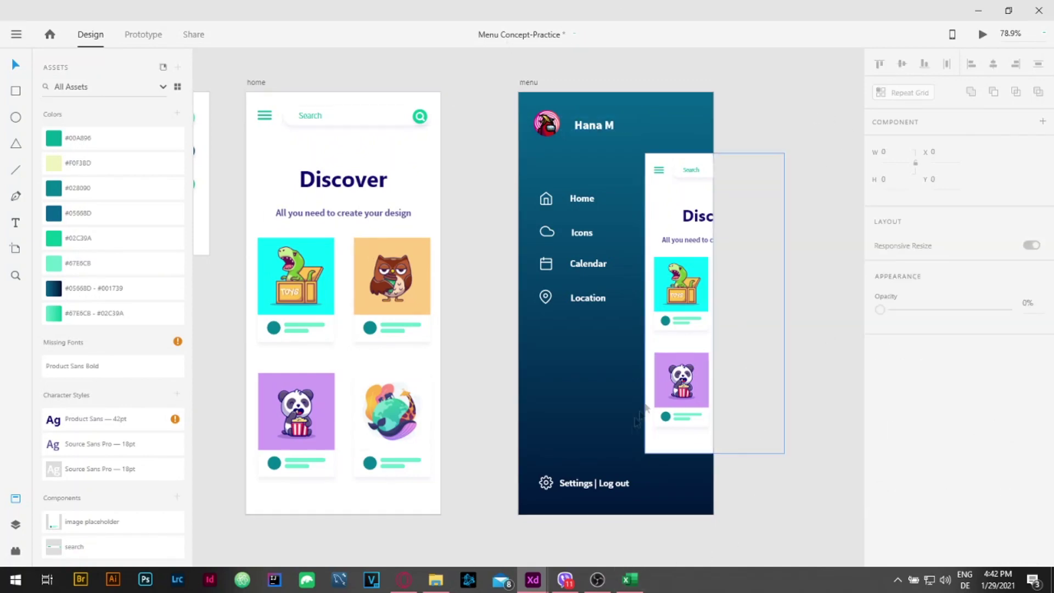
- Select the avatar, name, icons and labels, and rename their group from Group 2 to Menu
scroll(619, 341, down, 2)
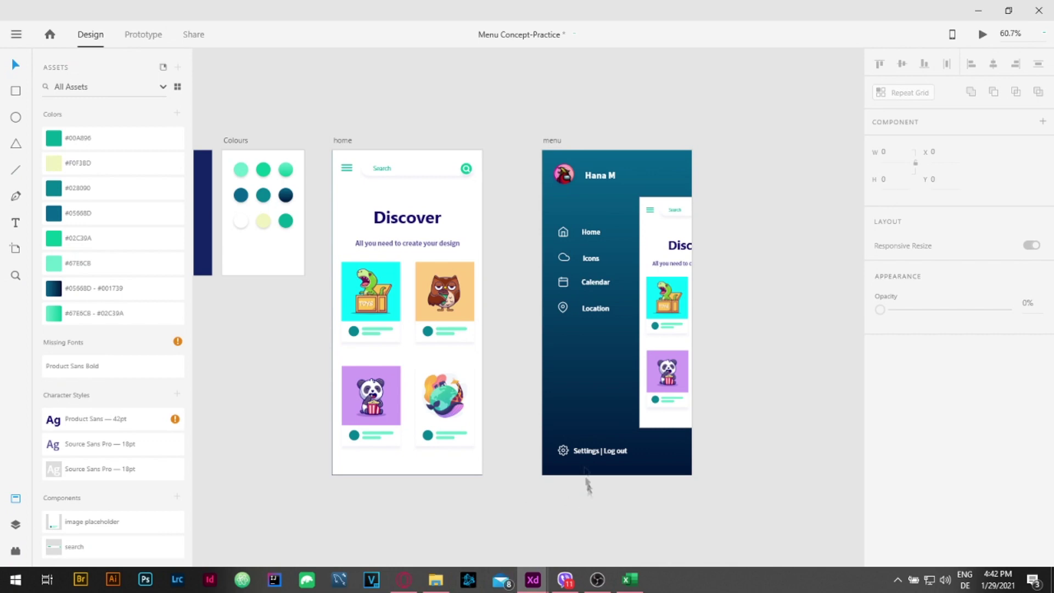
drag(587, 492, 556, 131)
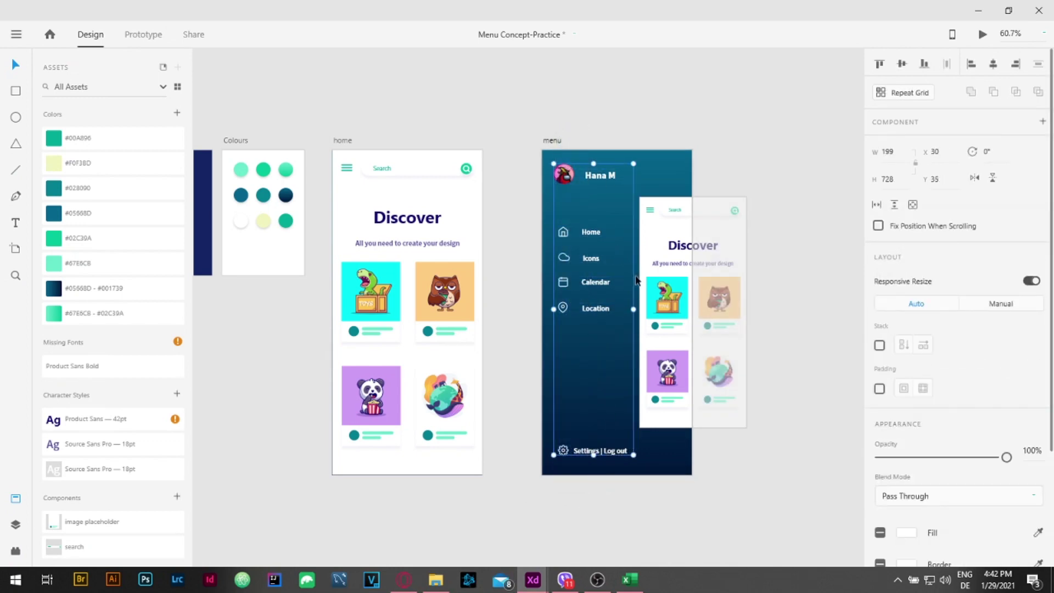
click(15, 524)
double_click(70, 113)
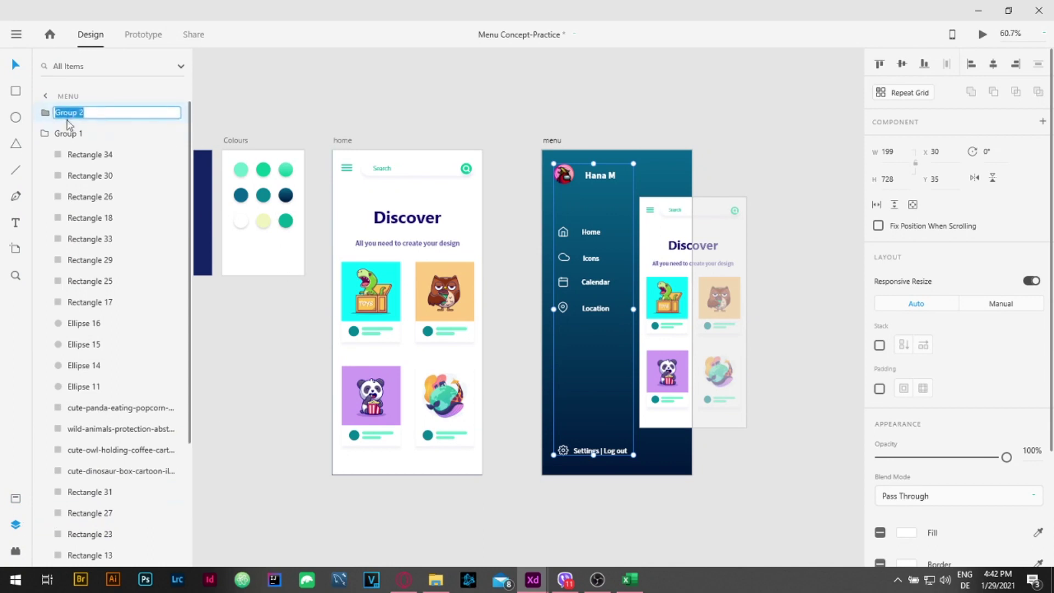
text(Menu)
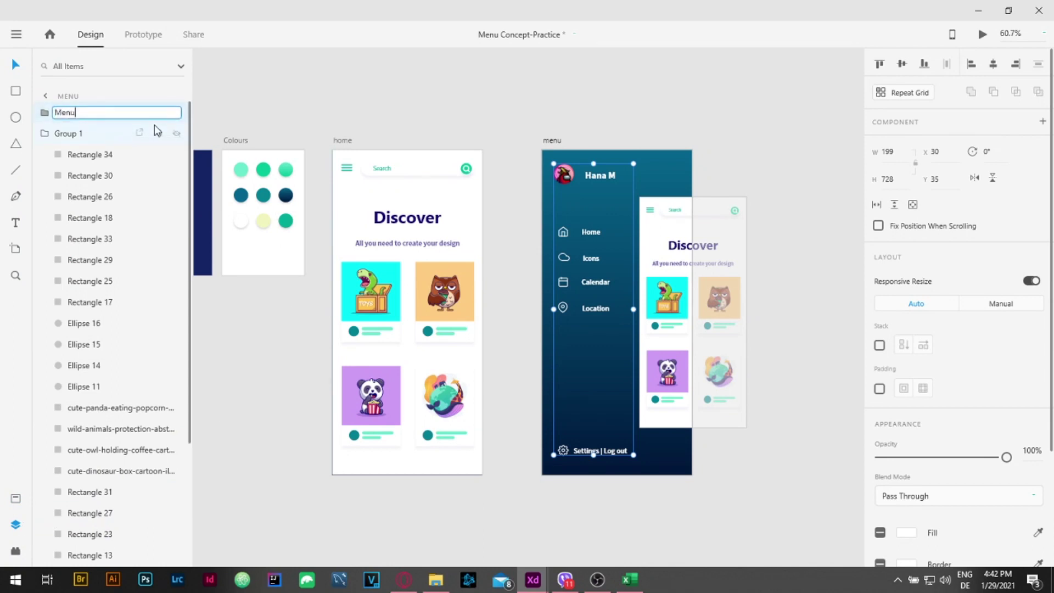
key(Return)
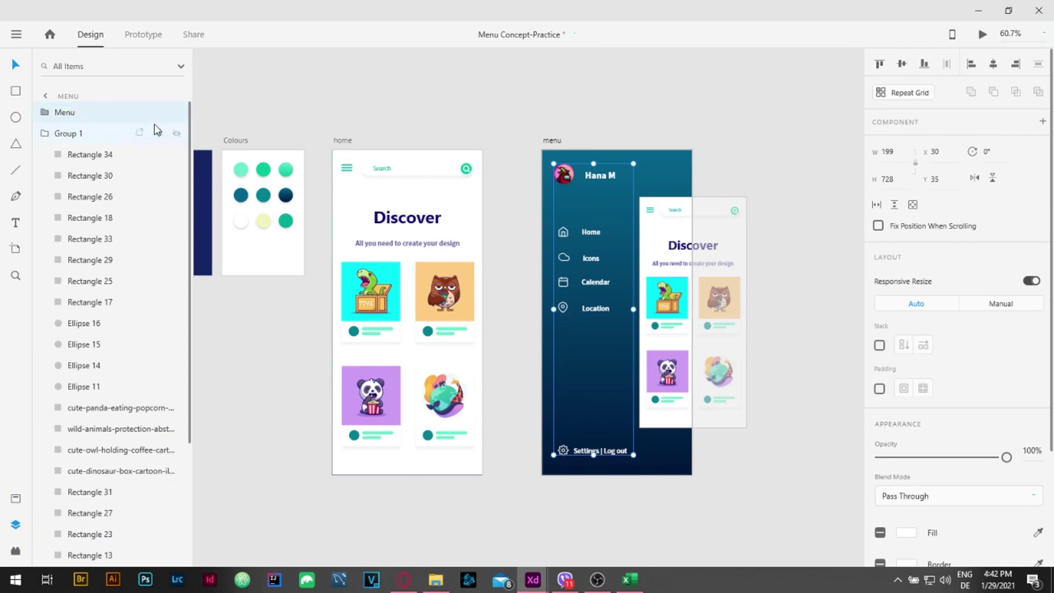
click(695, 136)
scroll(670, 211, up, 5)
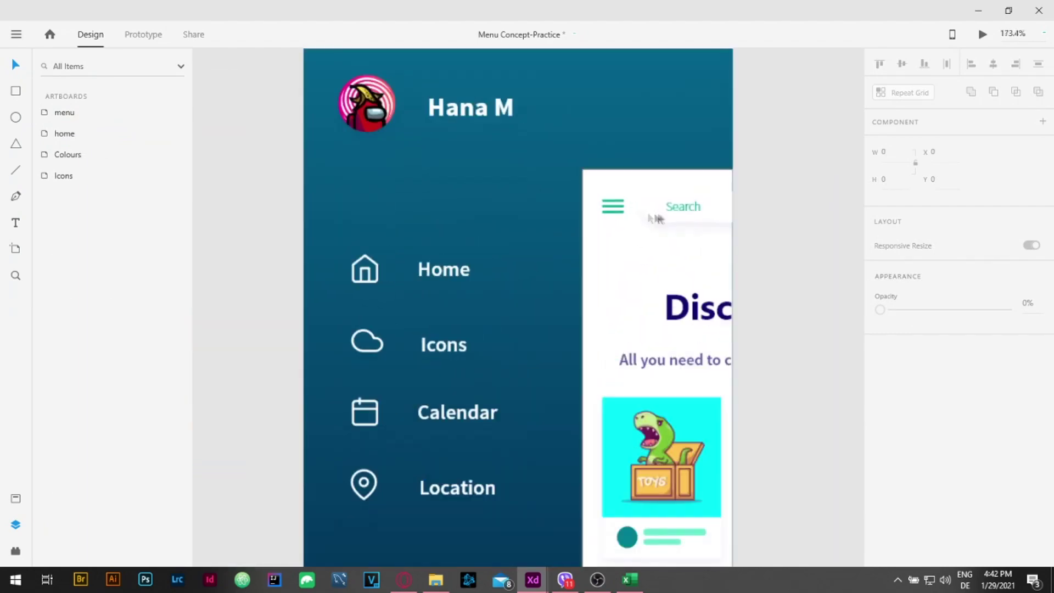
- Drill into the preview card's hamburger icon and rotate its bottom bar to -45°
click(659, 217)
scroll(691, 209, up, 3)
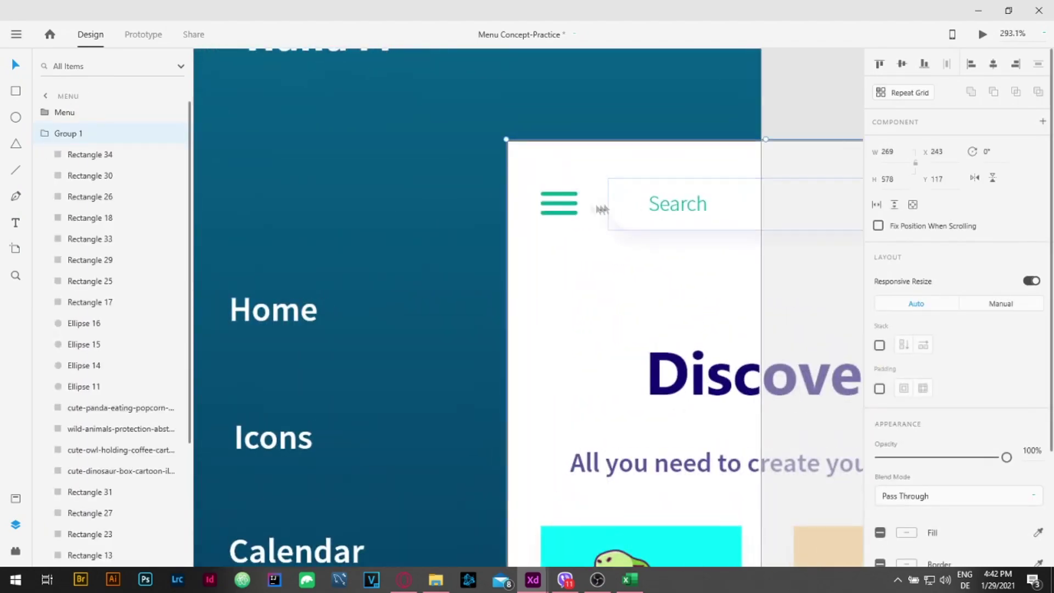
double_click(564, 205)
scroll(560, 204, up, 2)
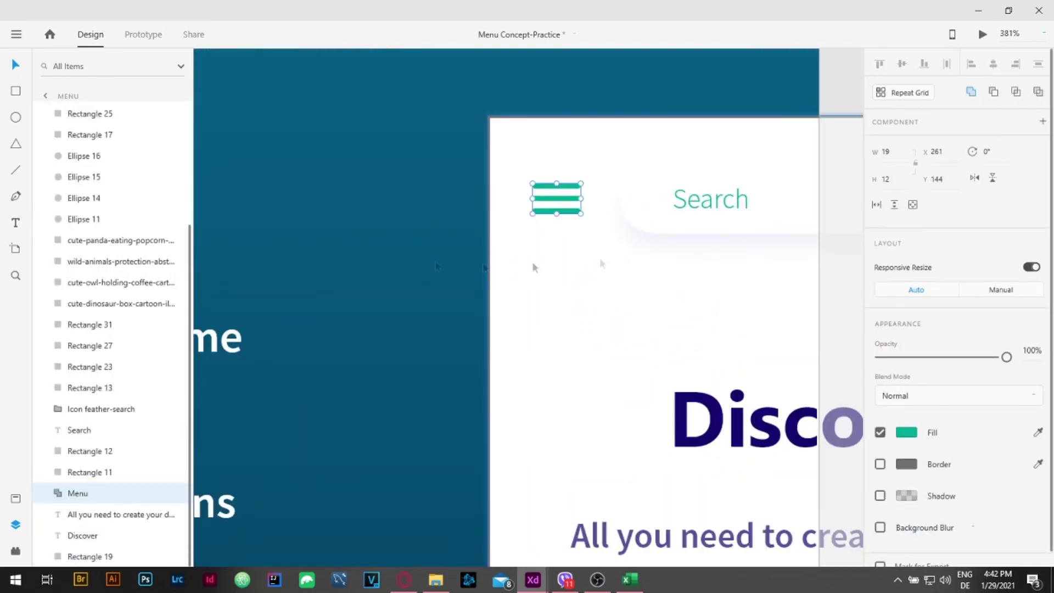
double_click(563, 201)
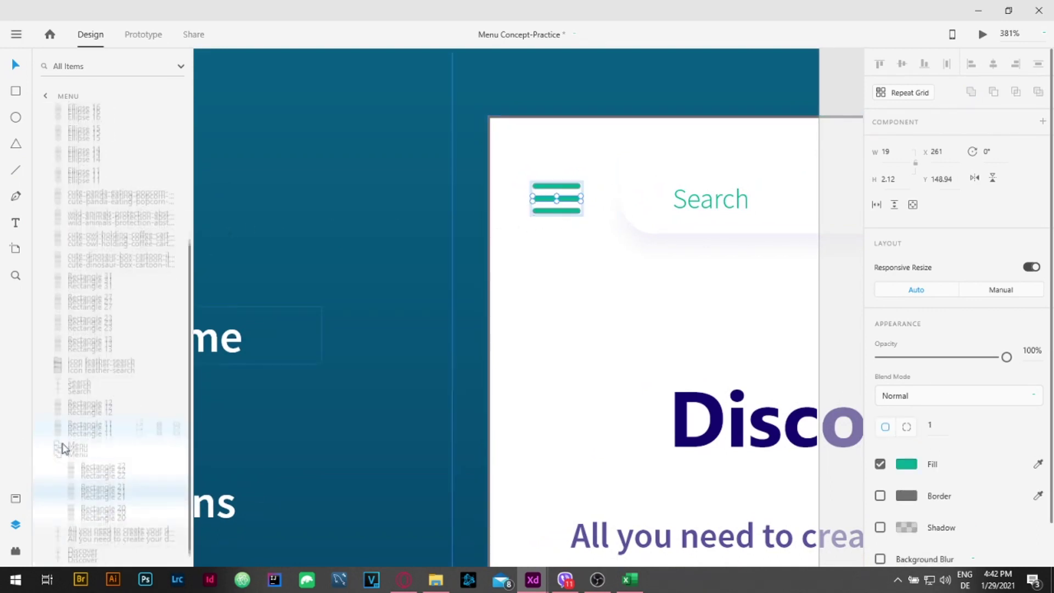
scroll(112, 450, down, 2)
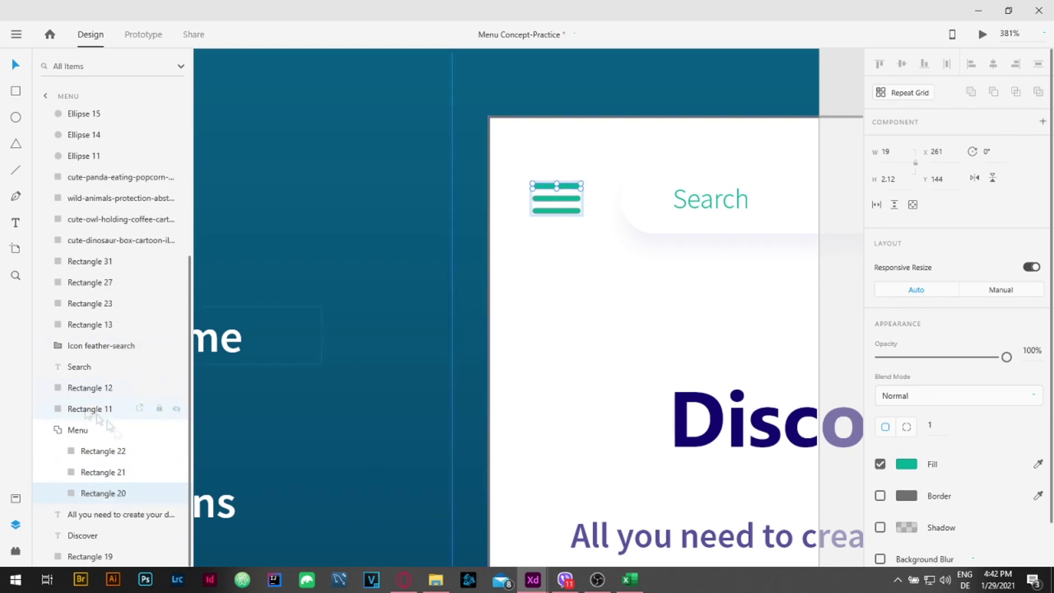
click(573, 211)
drag(583, 215, 590, 194)
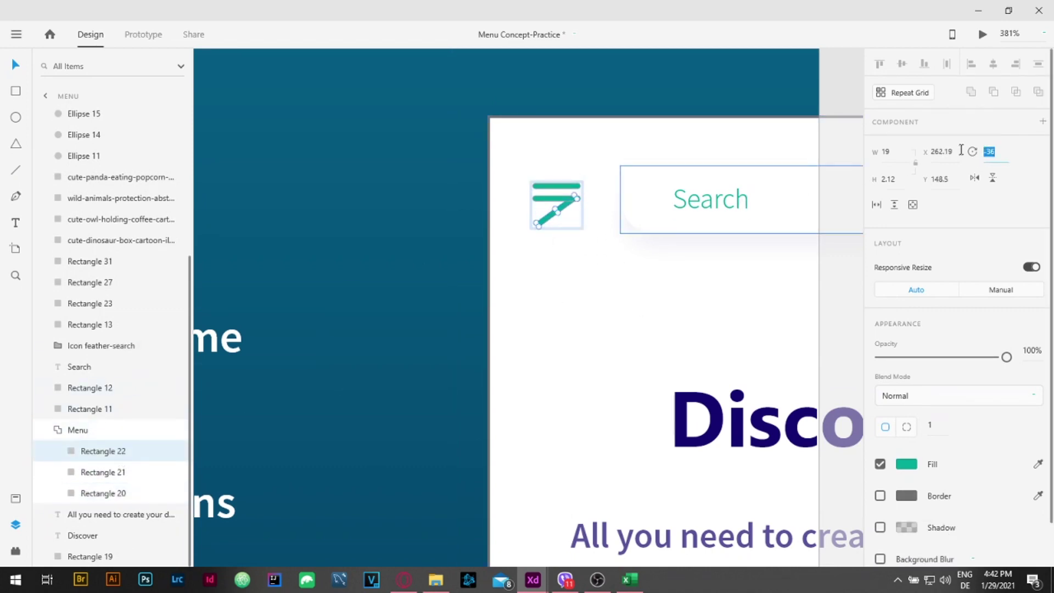
text(-45)
key(Return)
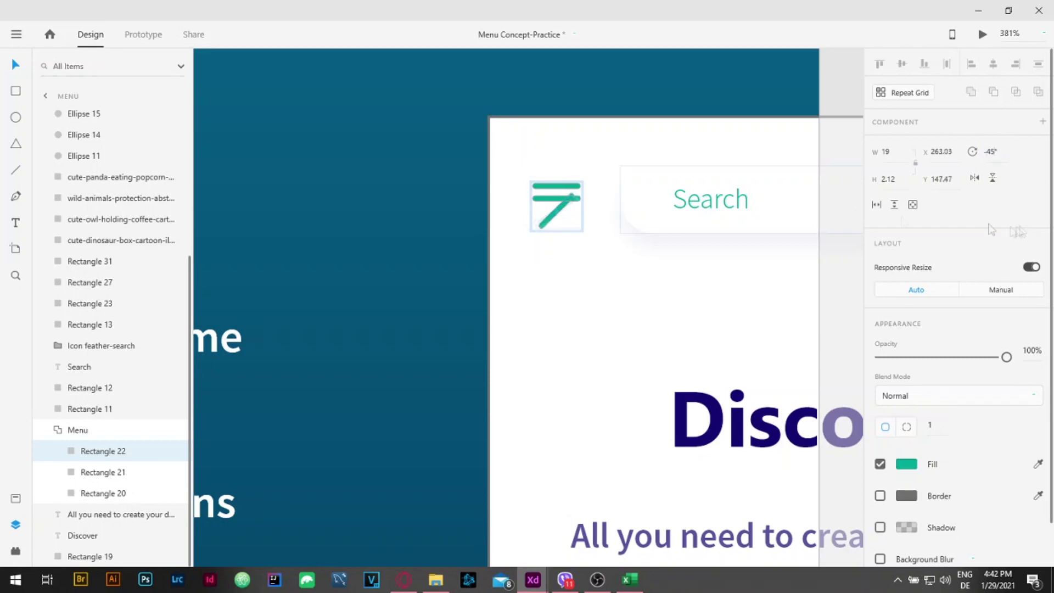
- Rotate the middle bar to -45° and the top bar to 45°, crossing them into an X
click(545, 203)
click(986, 151)
text(-45)
key(Return)
drag(577, 203, 565, 197)
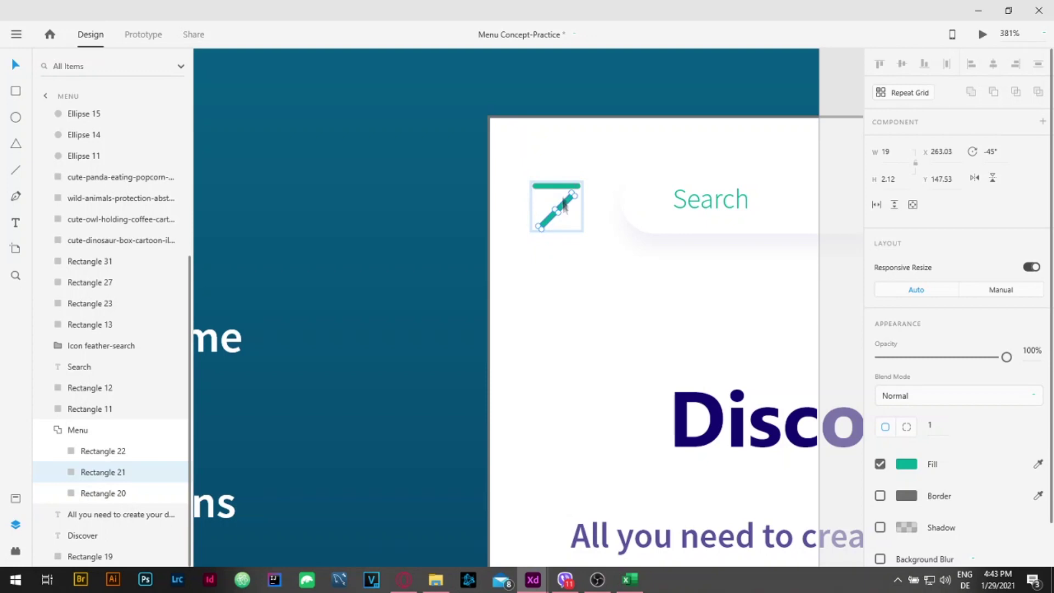
click(559, 186)
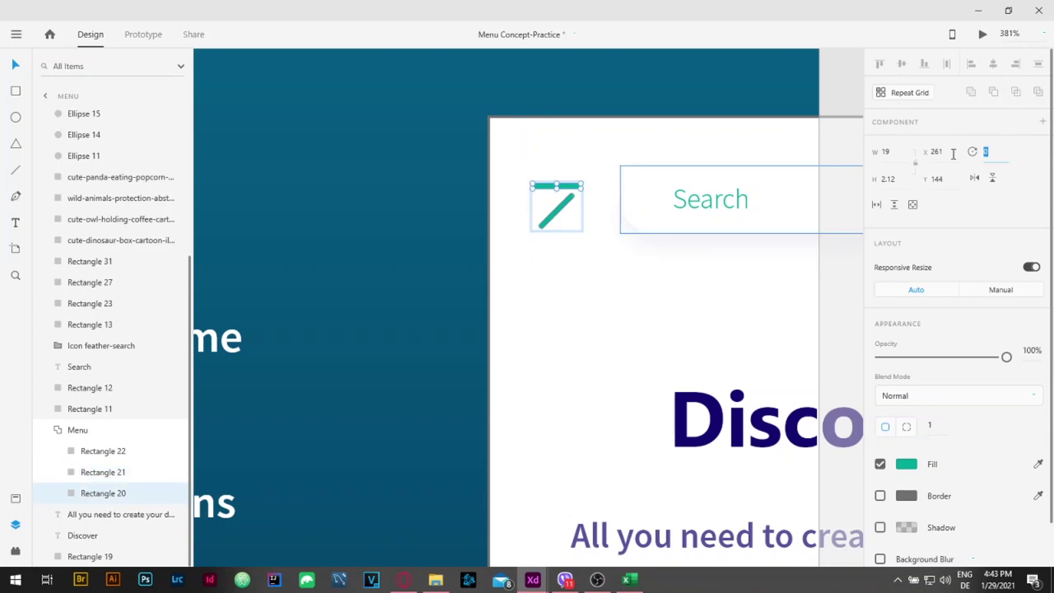
text(45)
key(Return)
drag(564, 190, 566, 205)
click(562, 204)
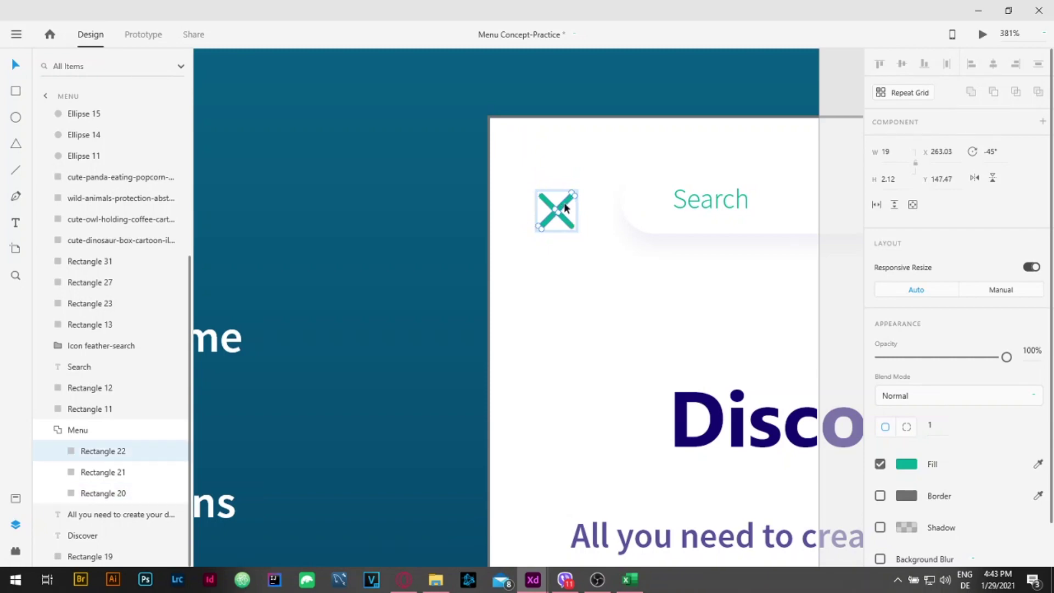
shift+click(556, 207)
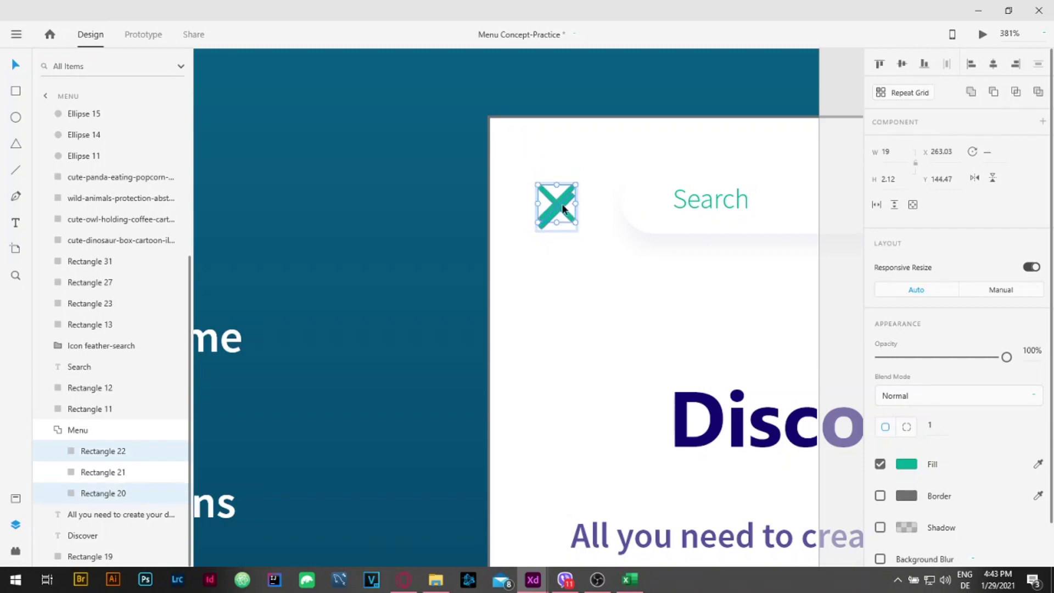
click(625, 137)
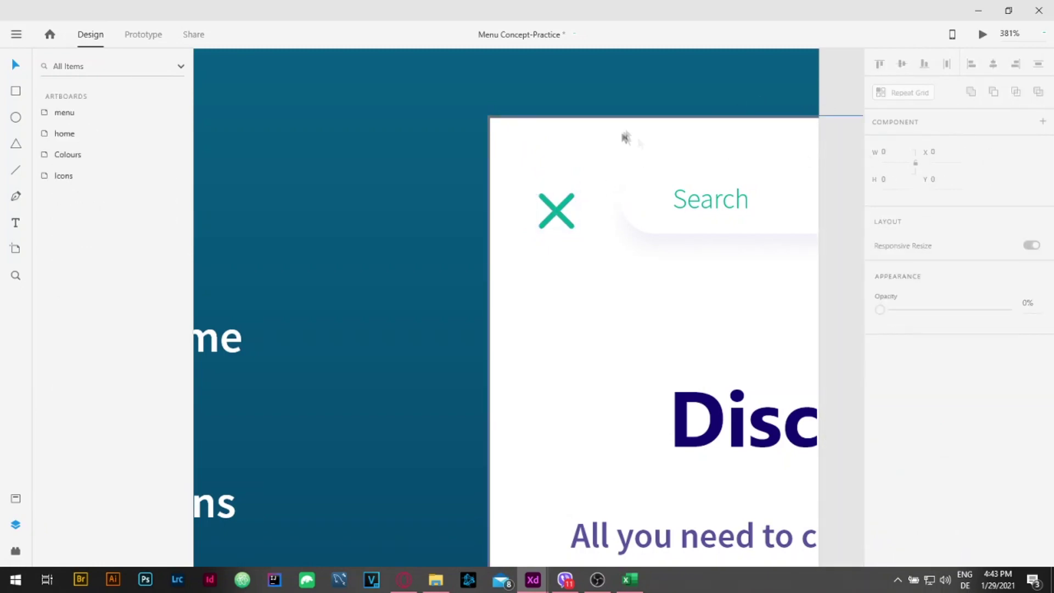
key(ctrl+0)
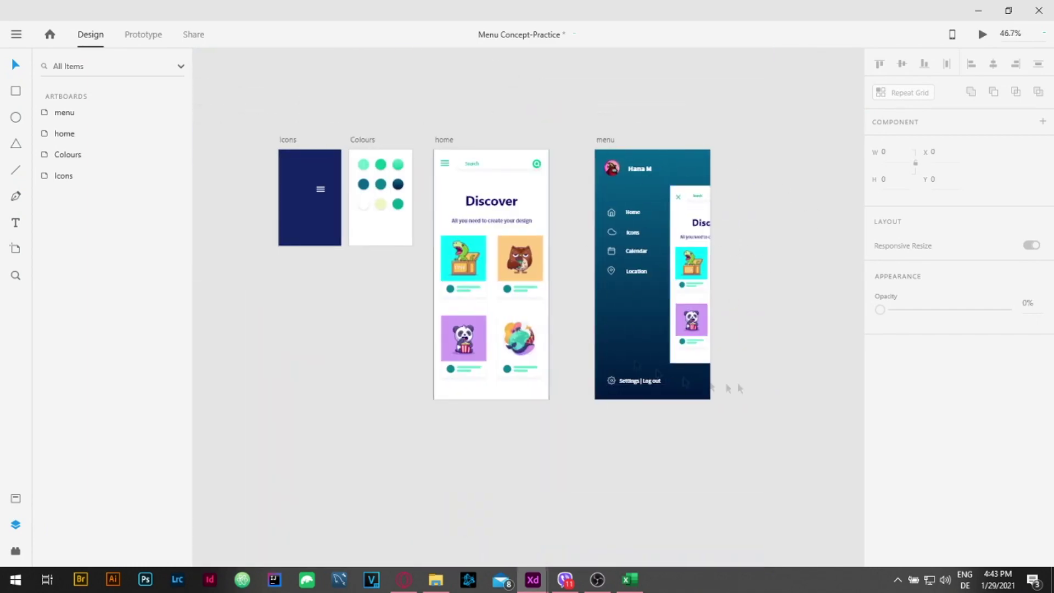
click(641, 162)
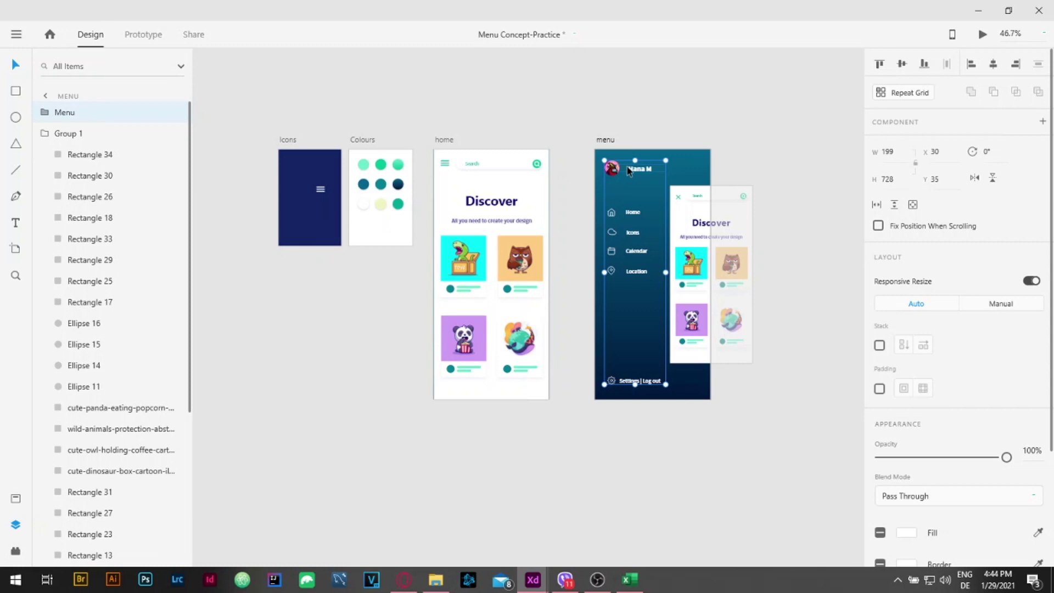
- Move the menu artboard further right and slide the home screen content right
click(605, 139)
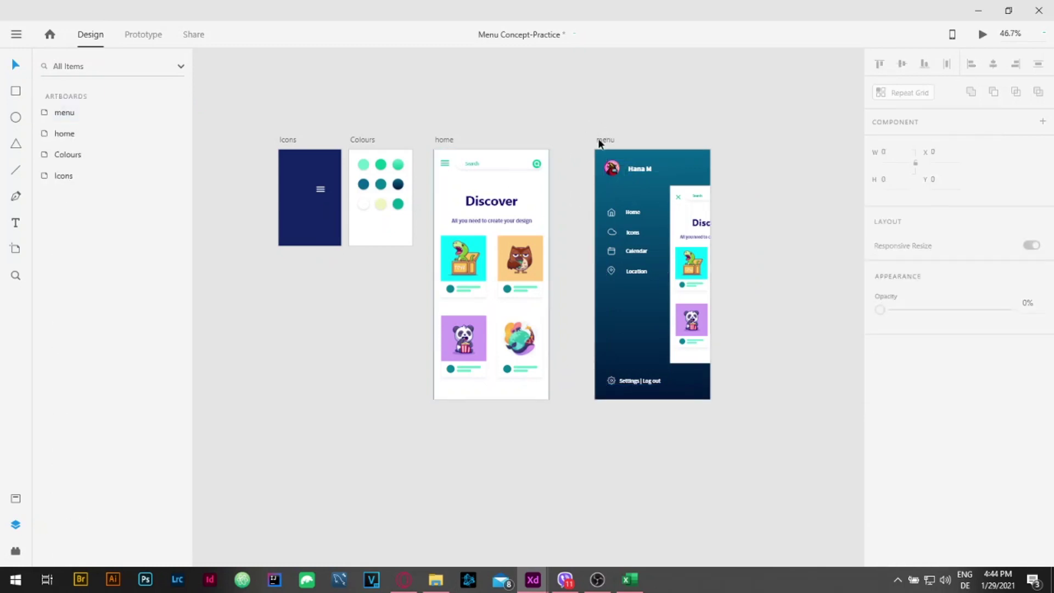
drag(620, 144, 671, 142)
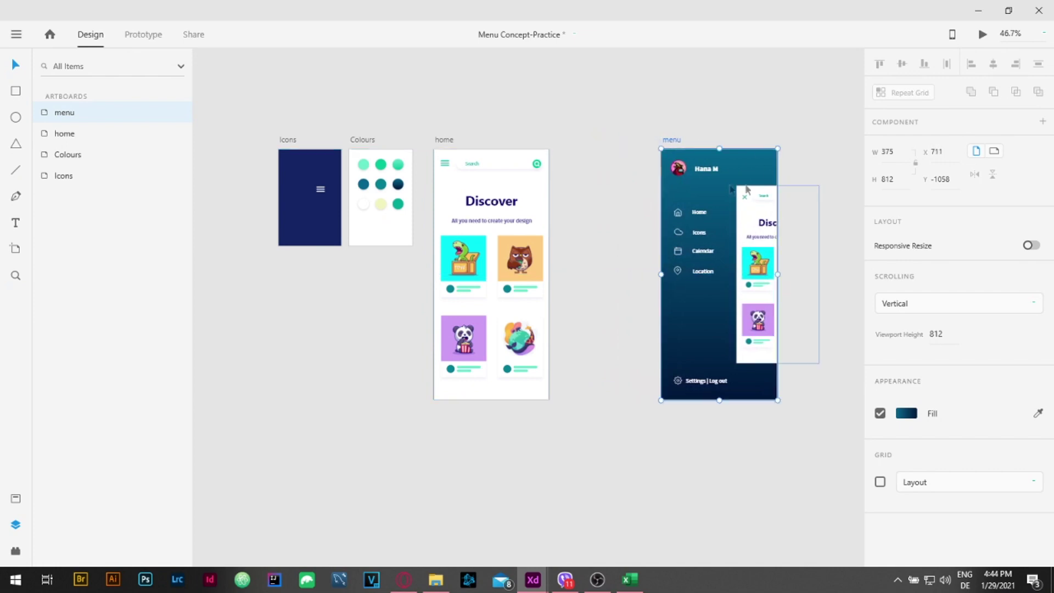
click(527, 157)
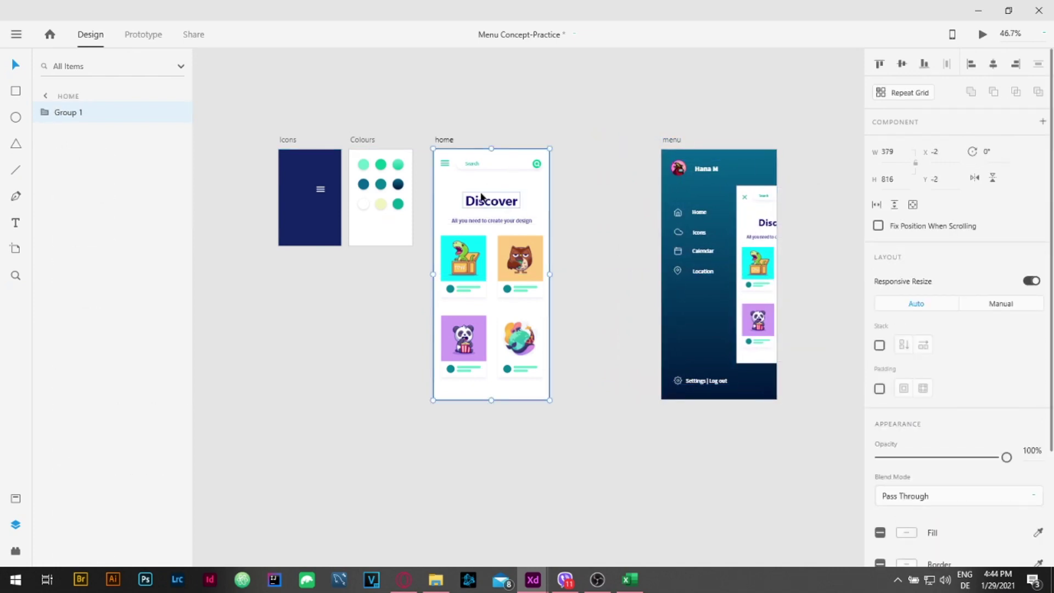
drag(472, 179, 548, 199)
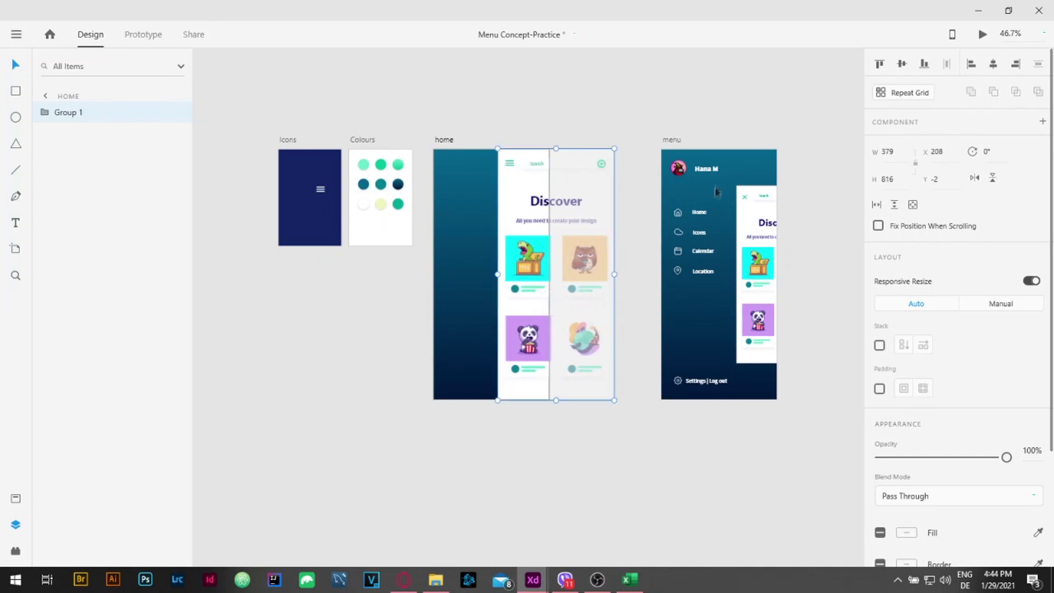
- Place a copy of the Menu navigation group on the home artboard
click(700, 171)
key(alt)
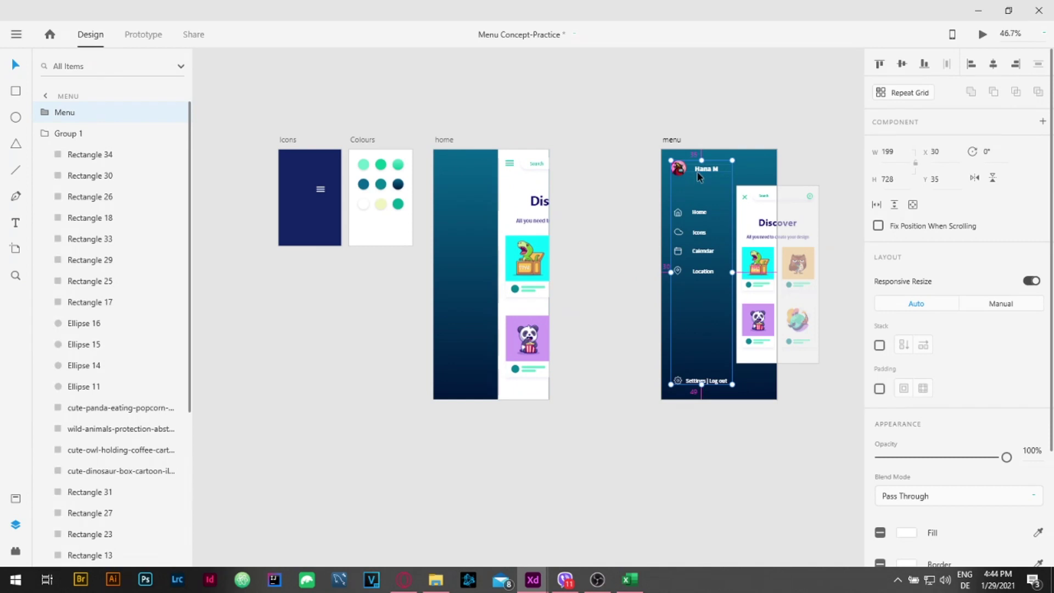
key(alt+shift)
alt+drag(704, 172, 479, 173)
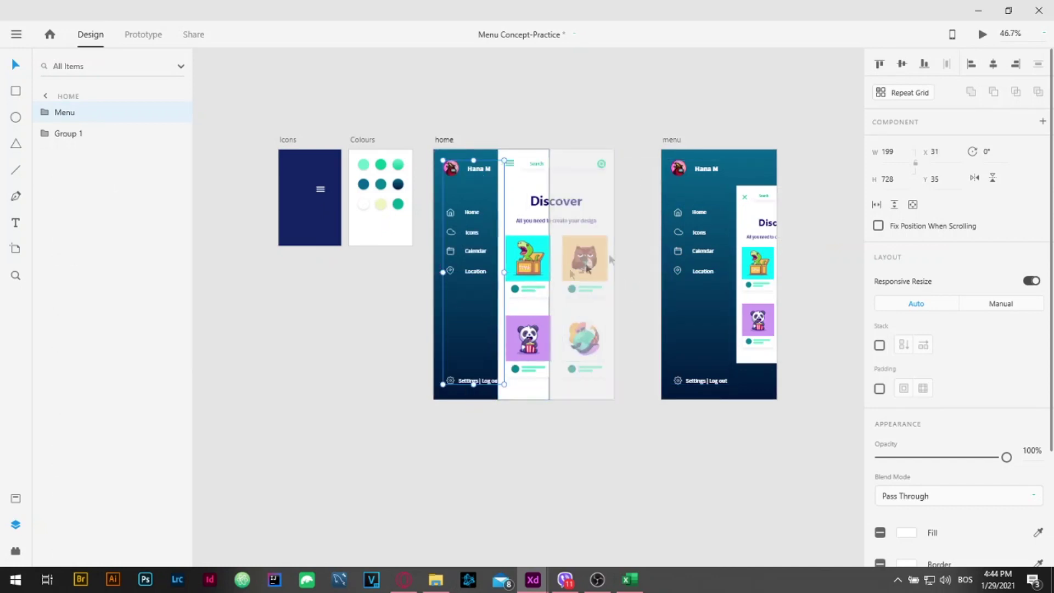
click(639, 254)
- Shift the copied menu's labels left and set the pasteboard Menu group's opacity to 0%
scroll(614, 195, down, 1)
click(514, 260)
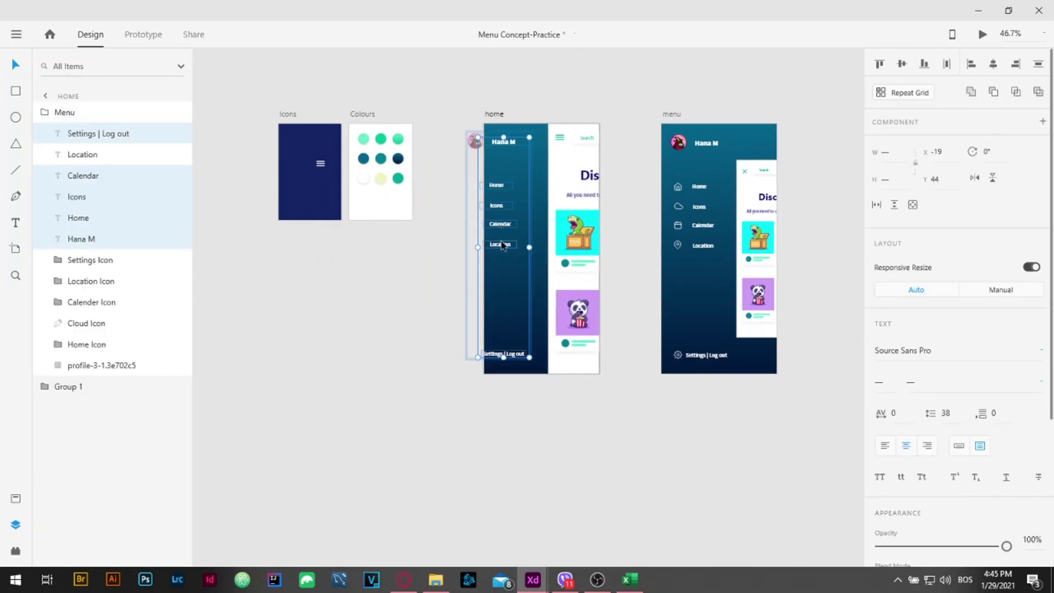
drag(503, 231, 443, 225)
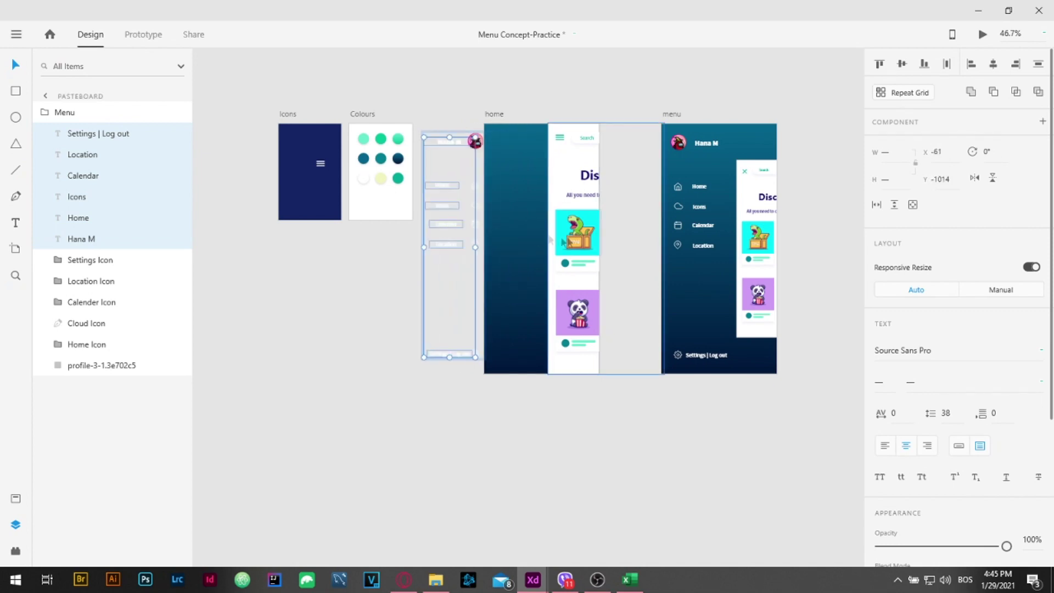
key(Escape)
click(470, 143)
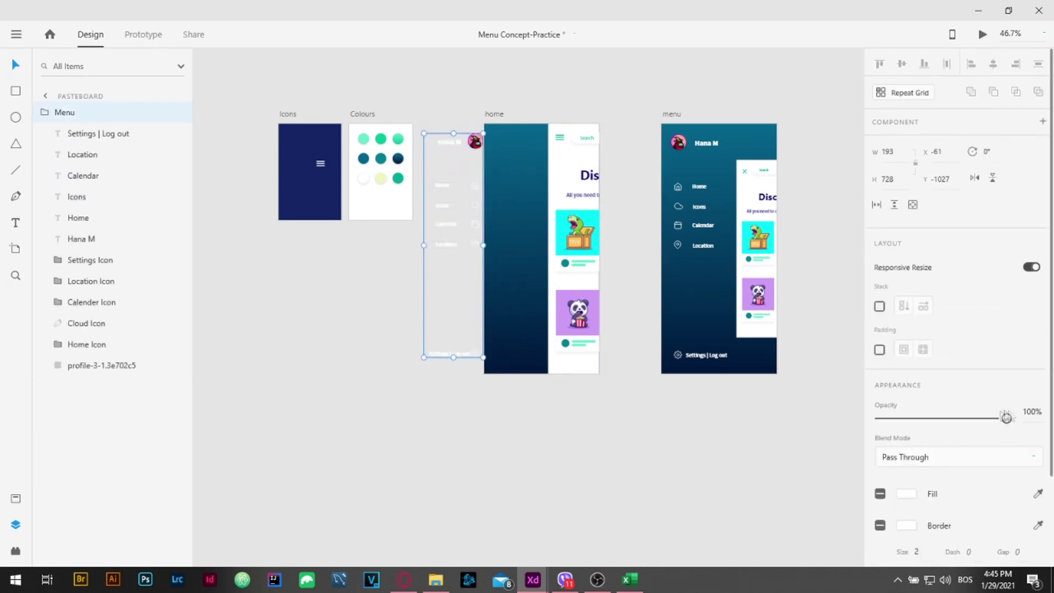
drag(1006, 421, 805, 425)
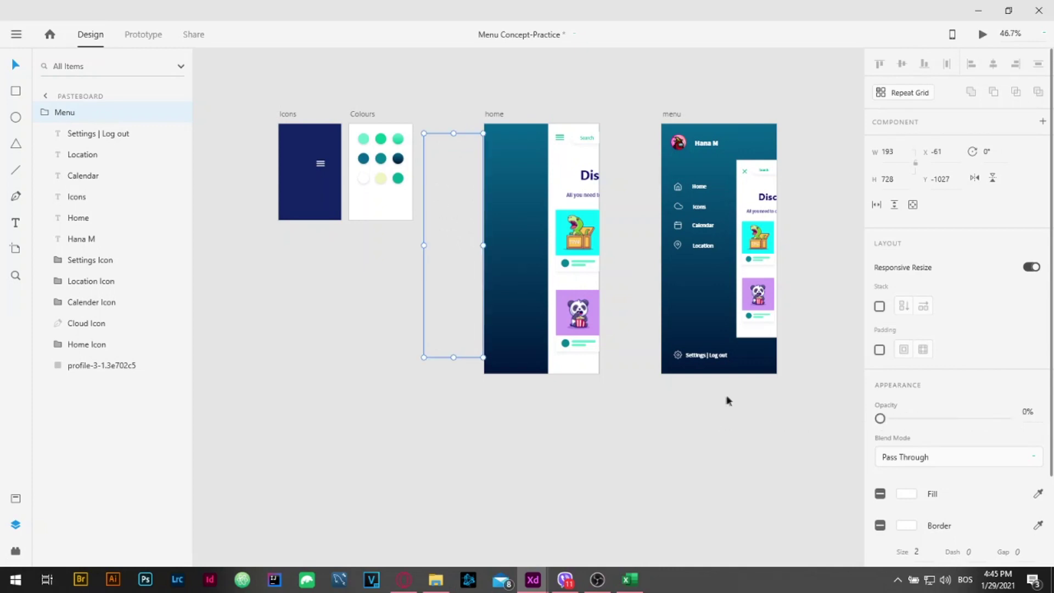
click(643, 431)
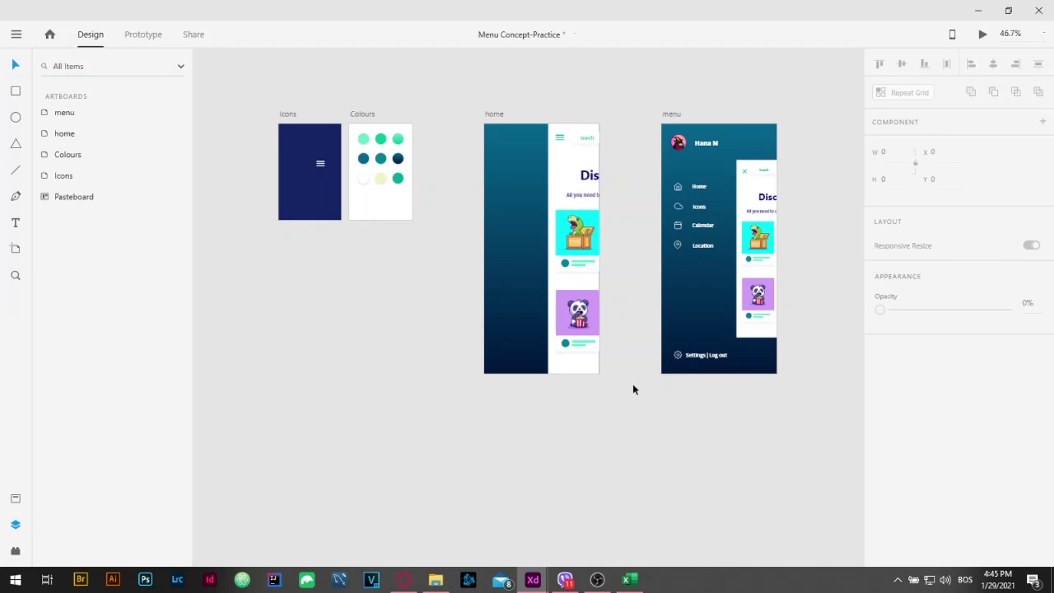
- Move the home content Group 1 back to X 0, Y 0 to cover the artboard
click(557, 179)
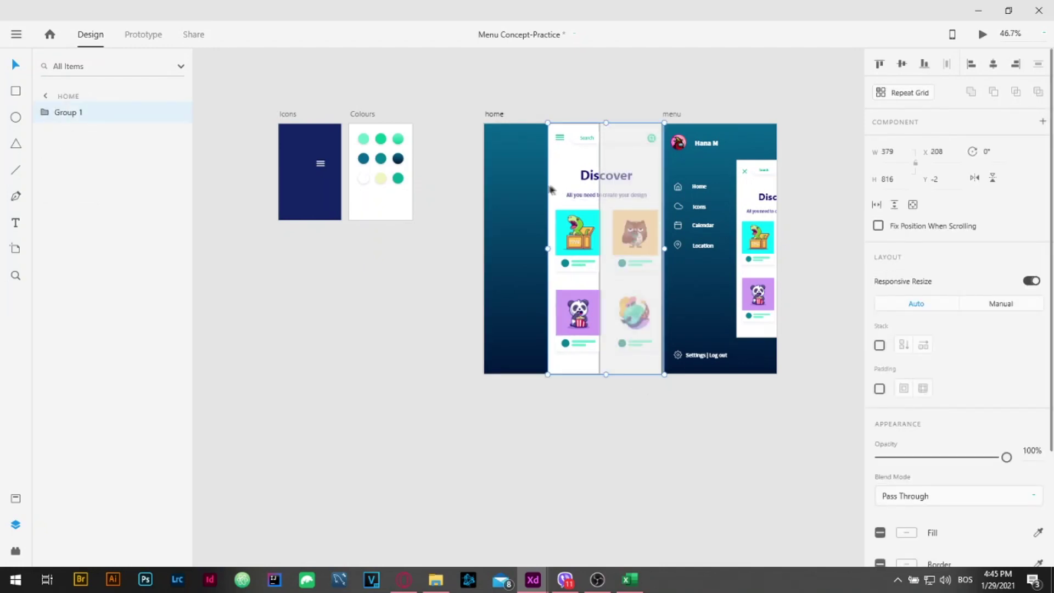
drag(557, 185, 495, 191)
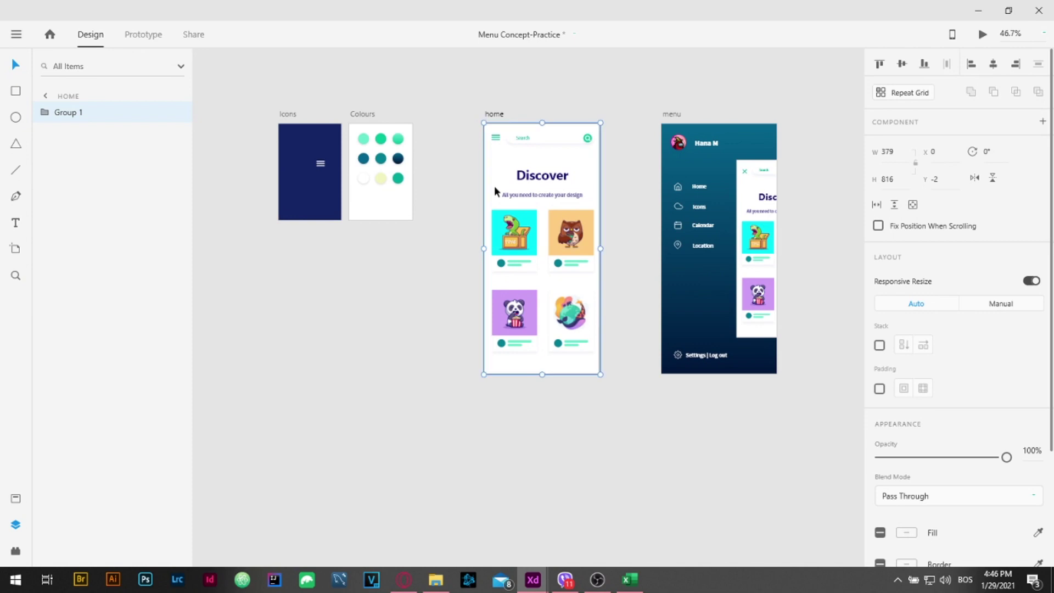
click(640, 409)
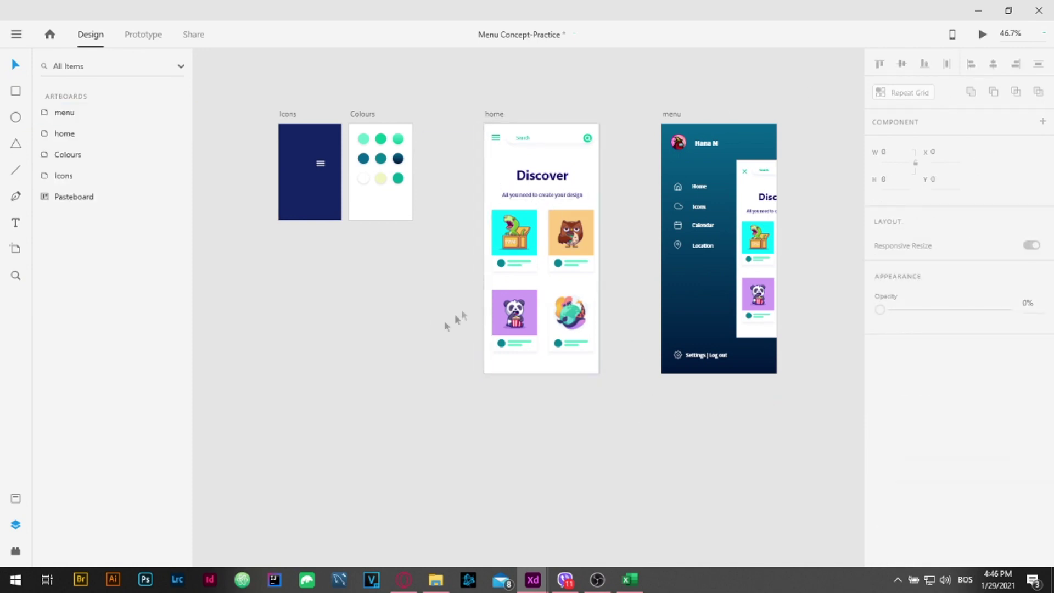
scroll(623, 338, left, 2)
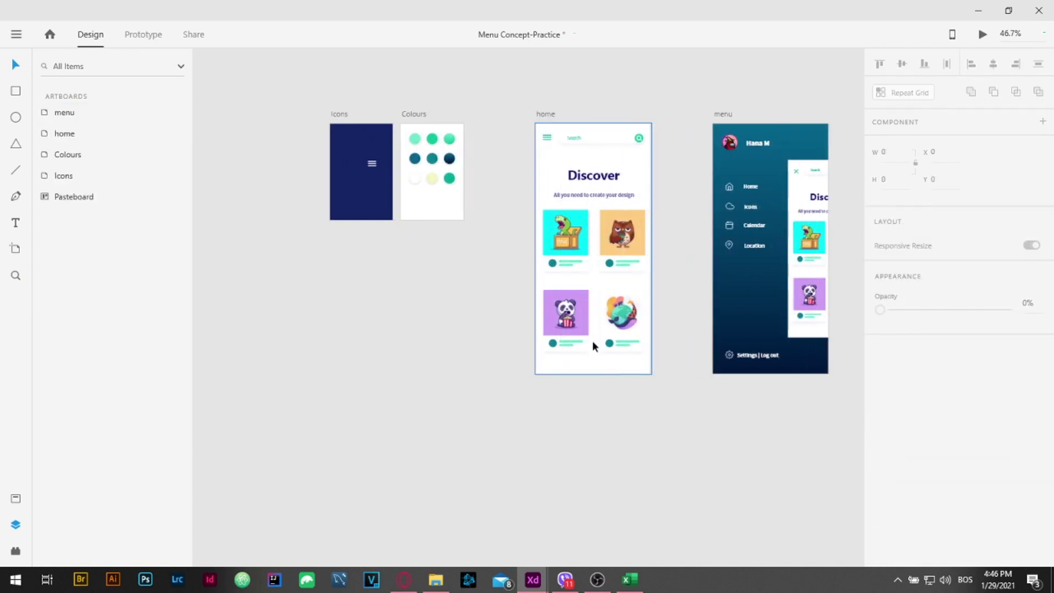
scroll(578, 329, right, 5)
scroll(571, 164, up, 2)
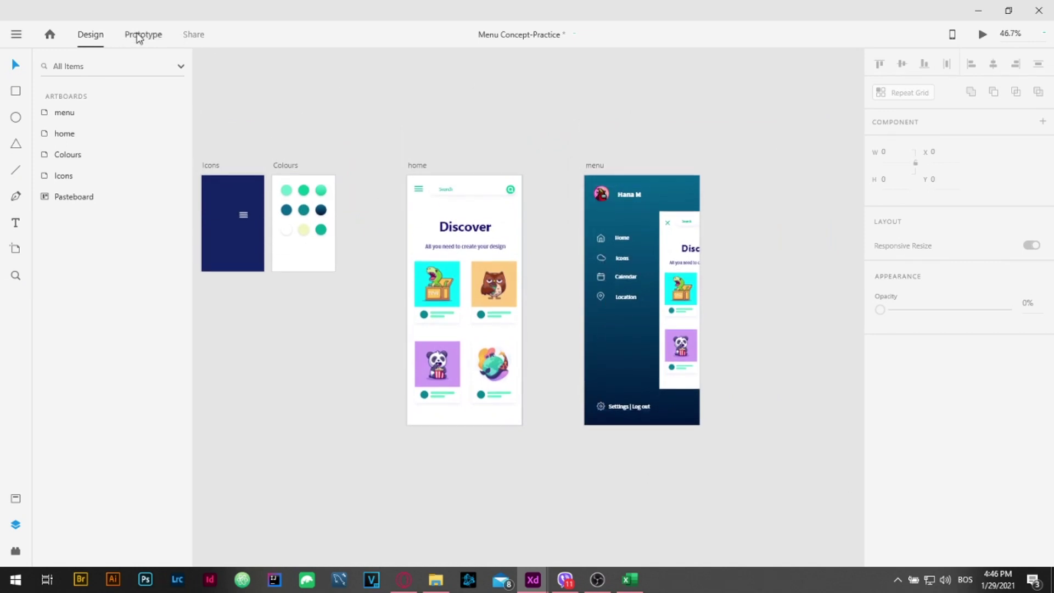
click(139, 36)
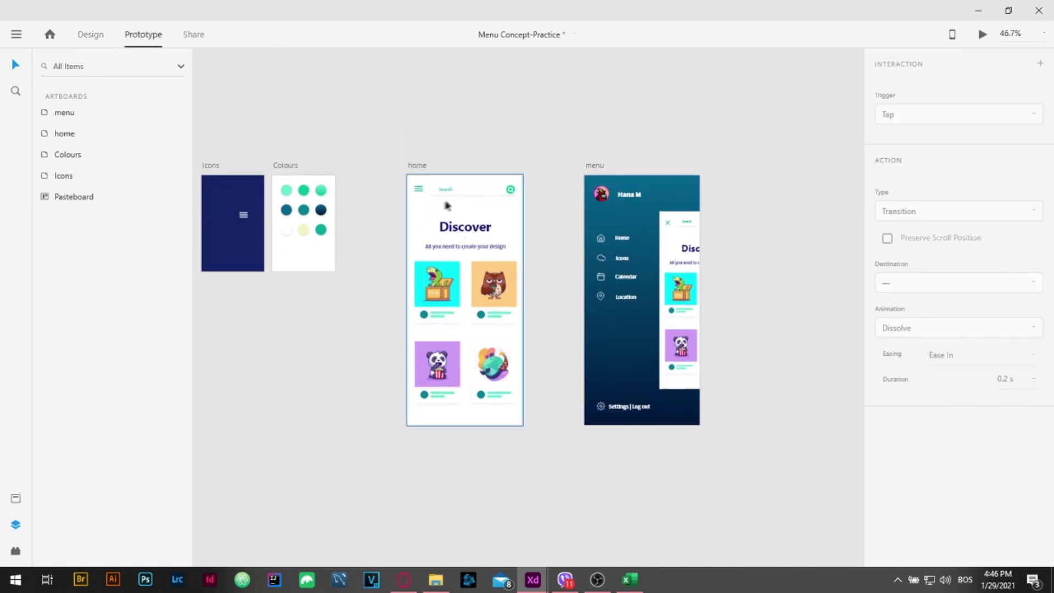
- Make the home artboard the starting screen of Flow 1
click(419, 187)
click(498, 156)
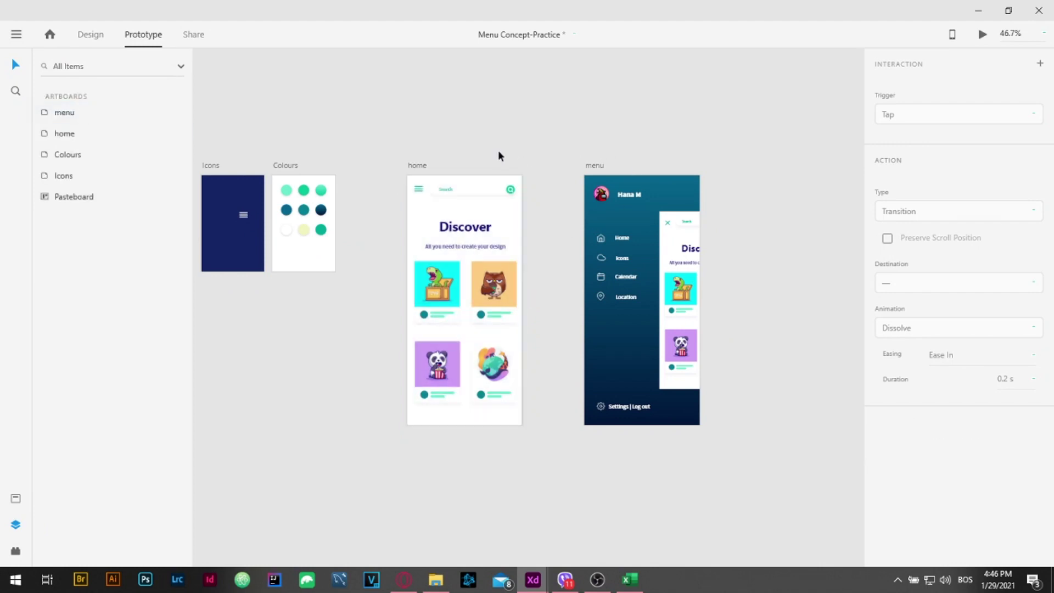
click(418, 164)
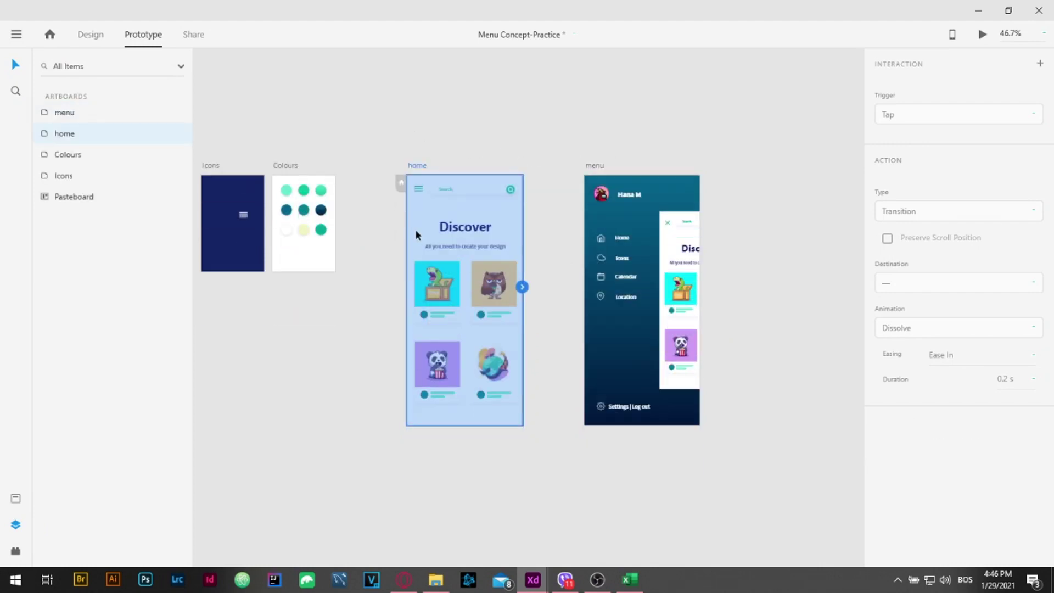
scroll(416, 212, up, 2)
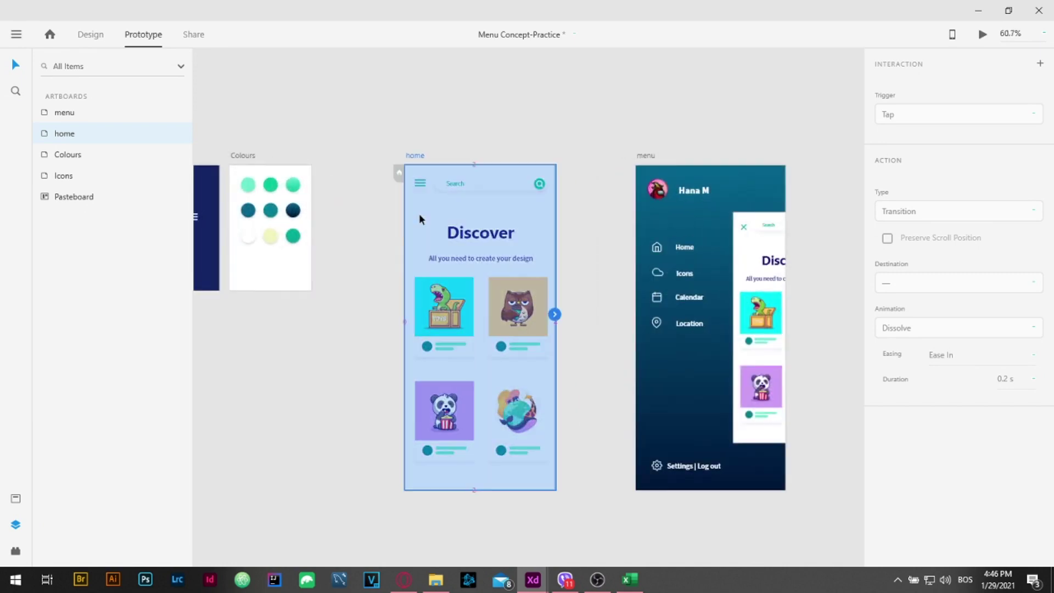
click(398, 174)
click(461, 155)
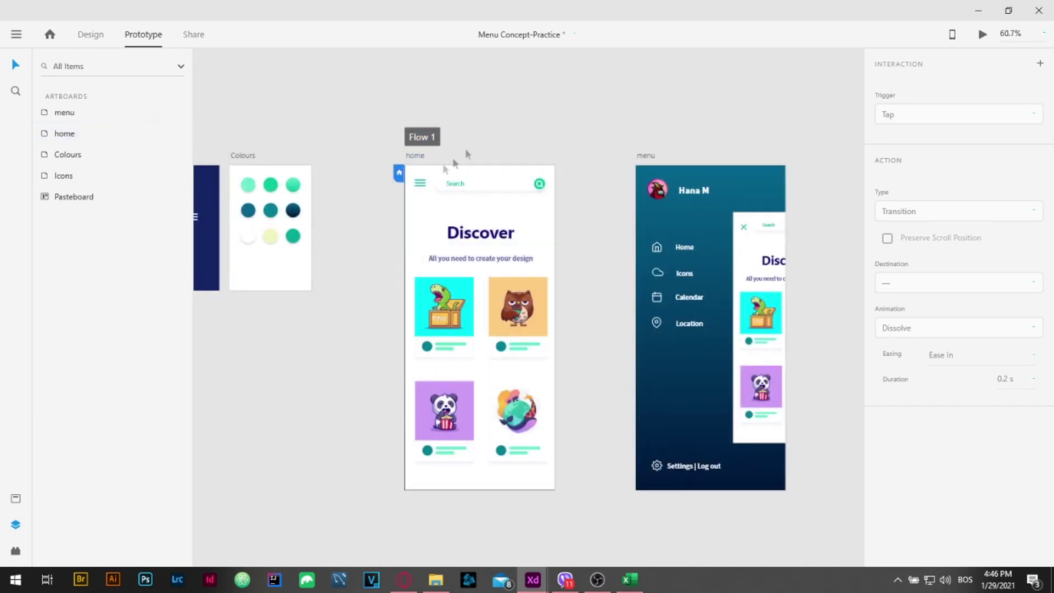
- Link the hamburger Menu group to the menu artboard with a Tap trigger and Auto-Animate action
click(428, 192)
drag(426, 184, 631, 293)
click(948, 117)
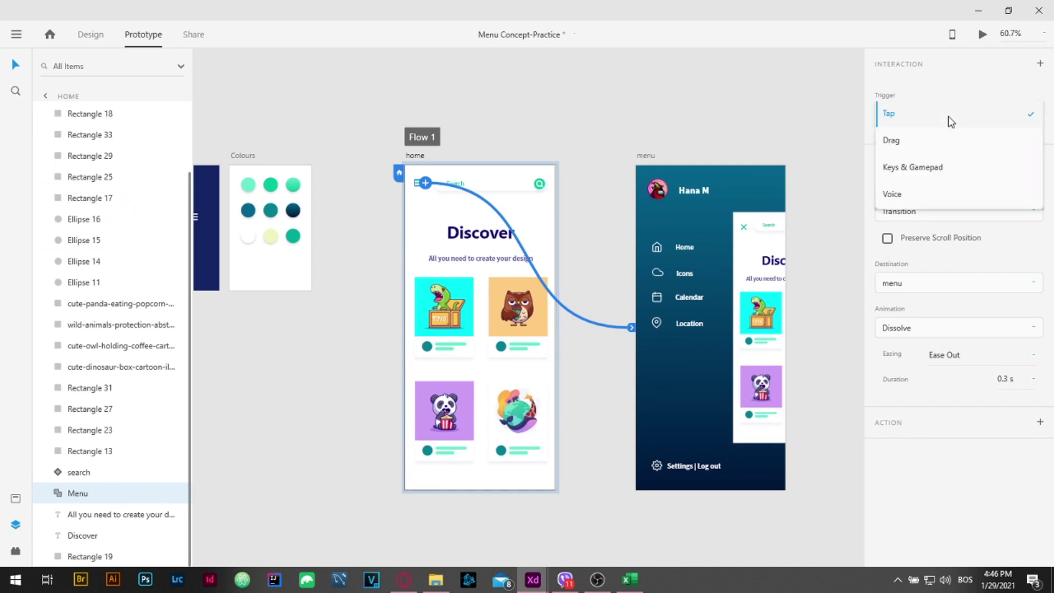
click(948, 116)
click(989, 214)
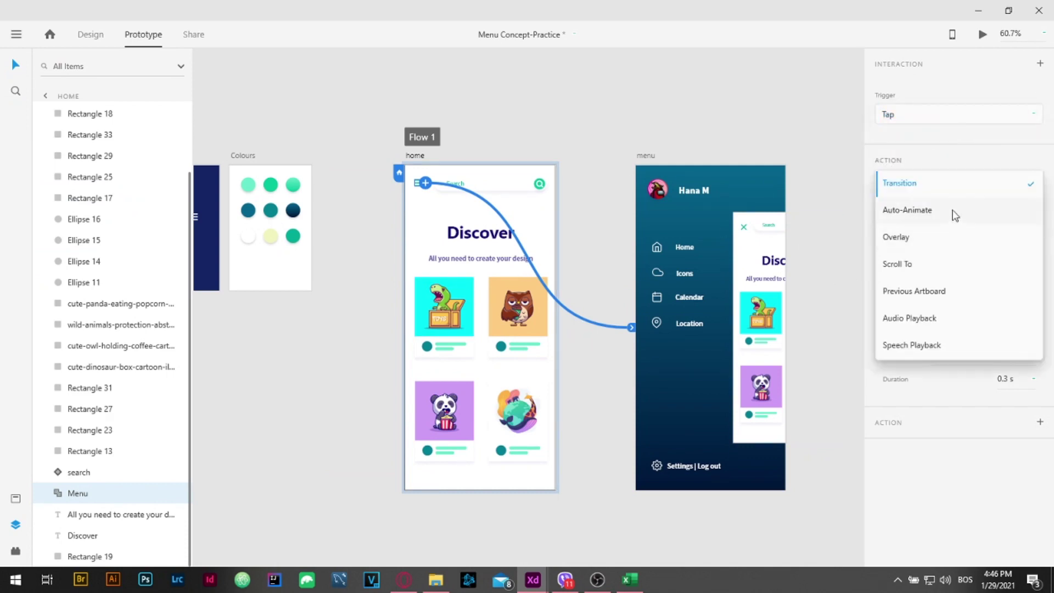
click(958, 208)
click(957, 256)
click(957, 259)
- Set the link's easing to Snap with a 0.6 s duration
click(958, 282)
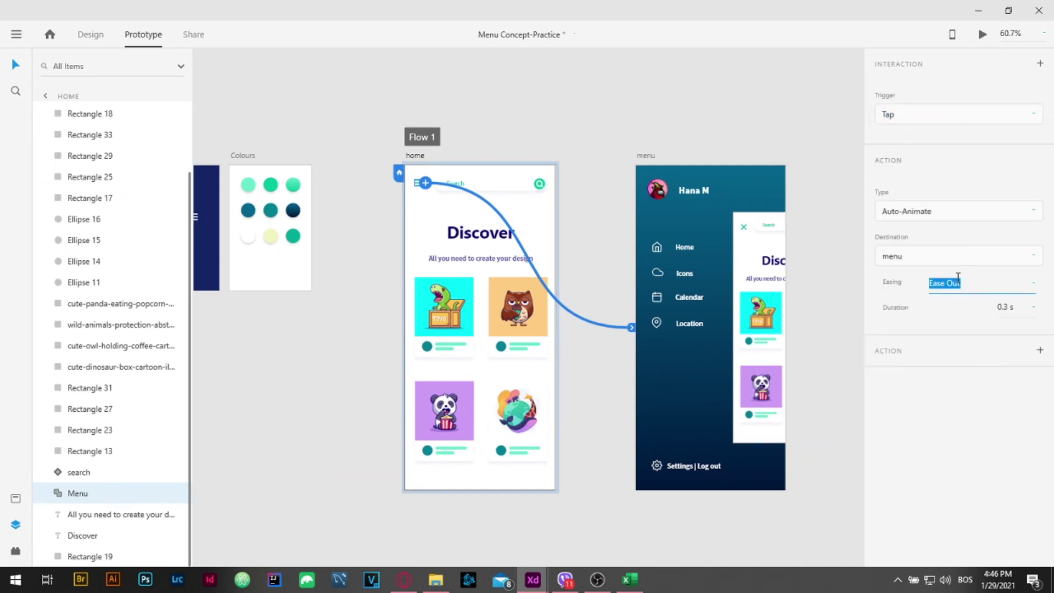
click(1014, 284)
click(1016, 307)
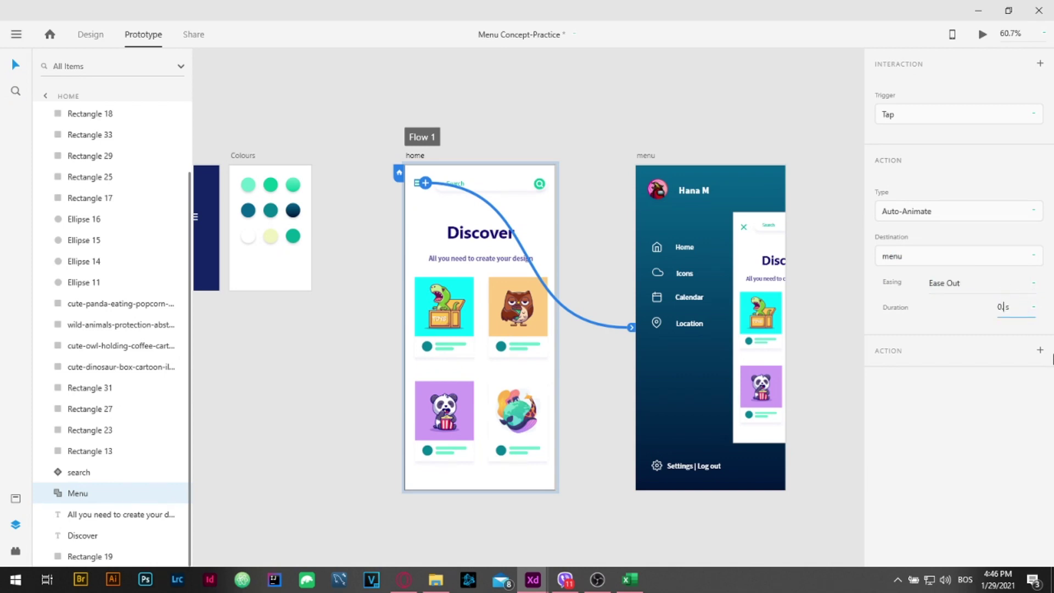
click(981, 286)
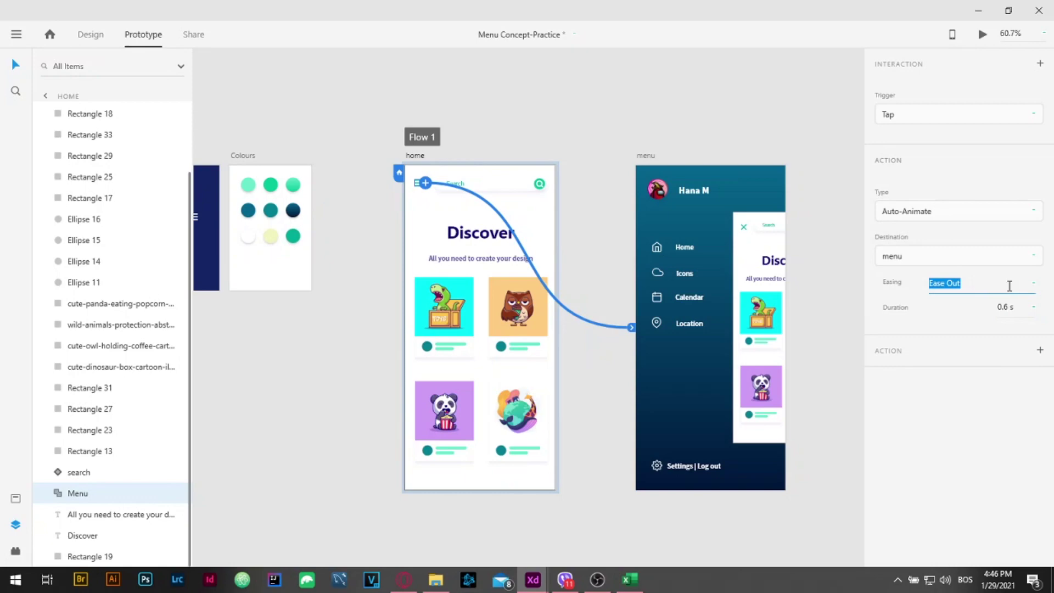
text(Snap)
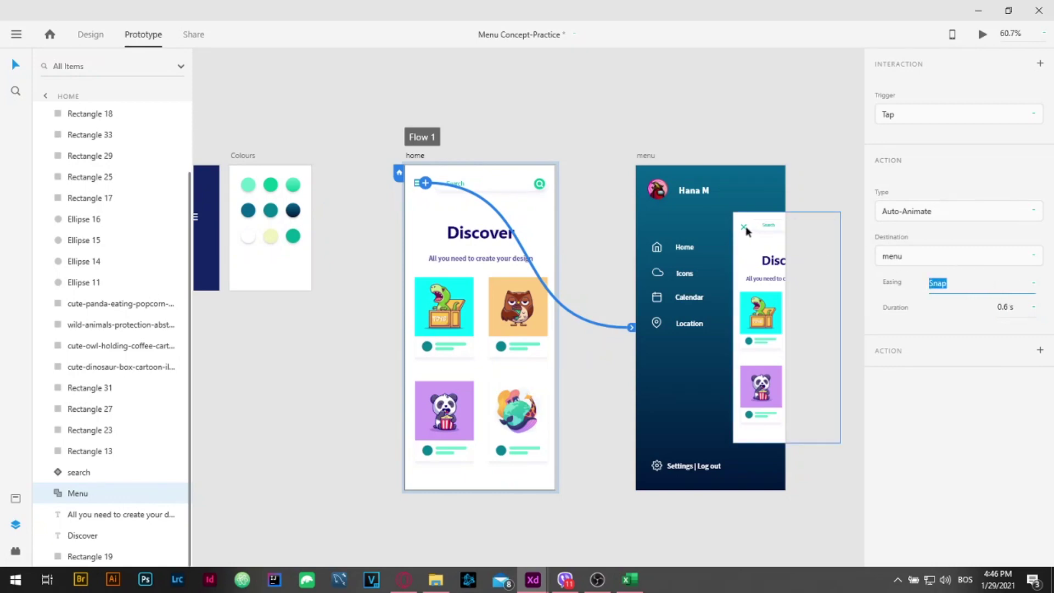
- Link the menu panel component back to home, then recheck the hamburger's link
click(745, 225)
drag(746, 225, 532, 364)
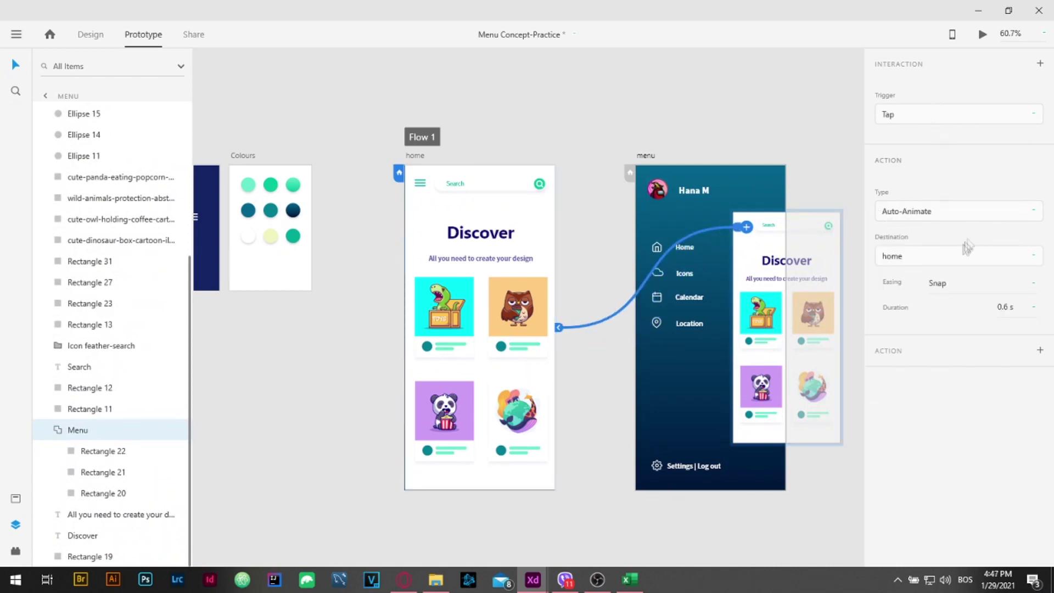
click(702, 119)
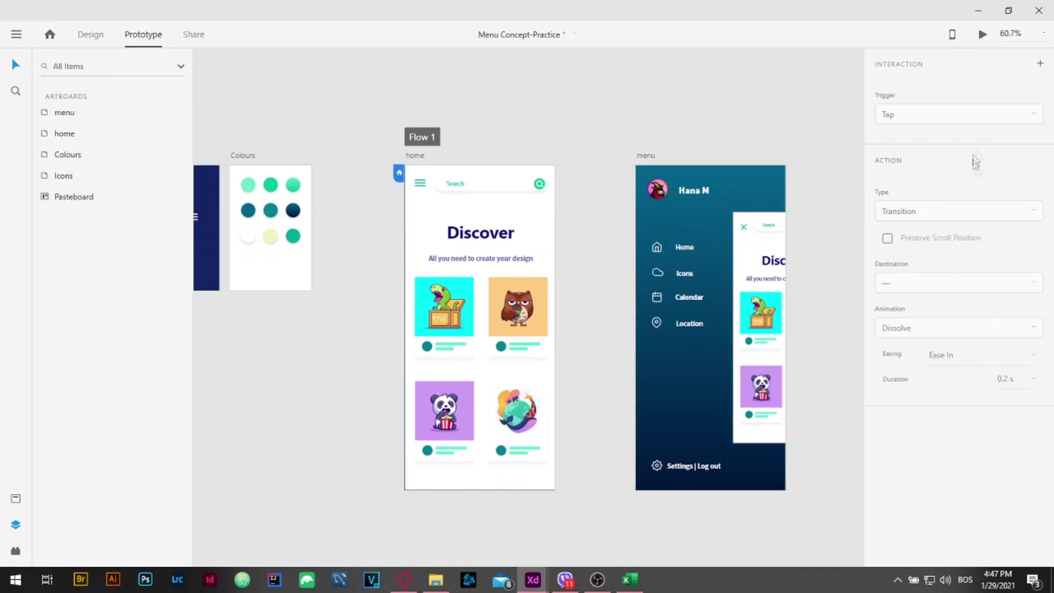
click(424, 186)
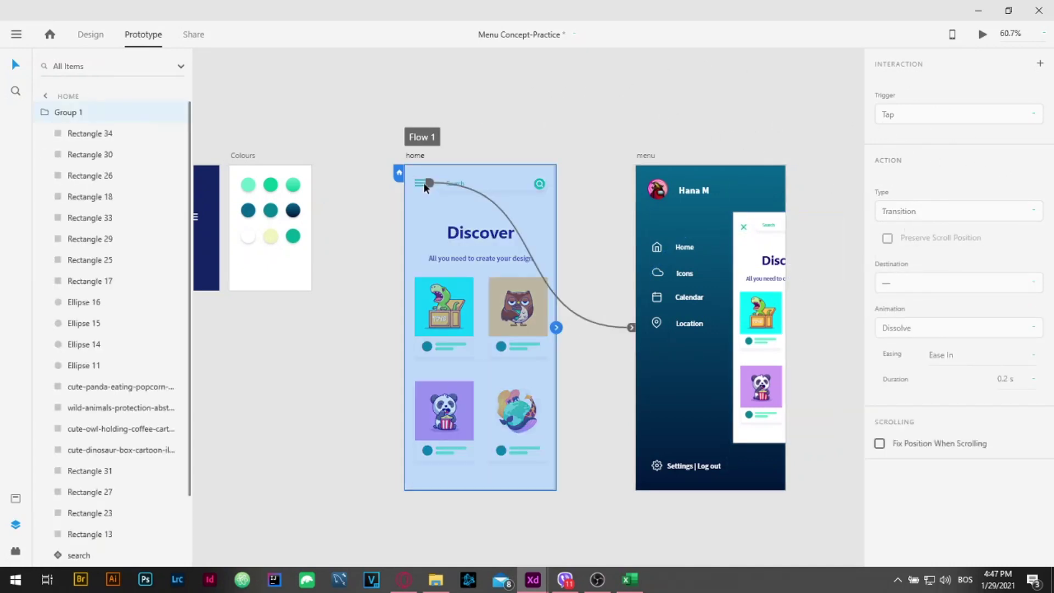
click(492, 129)
click(422, 185)
click(981, 34)
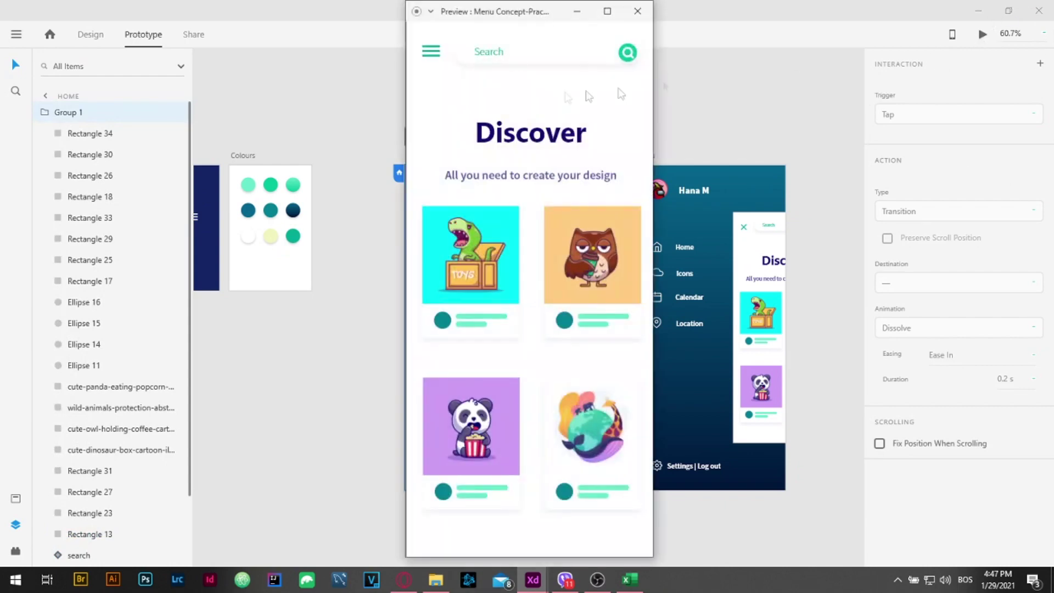
click(430, 50)
click(583, 125)
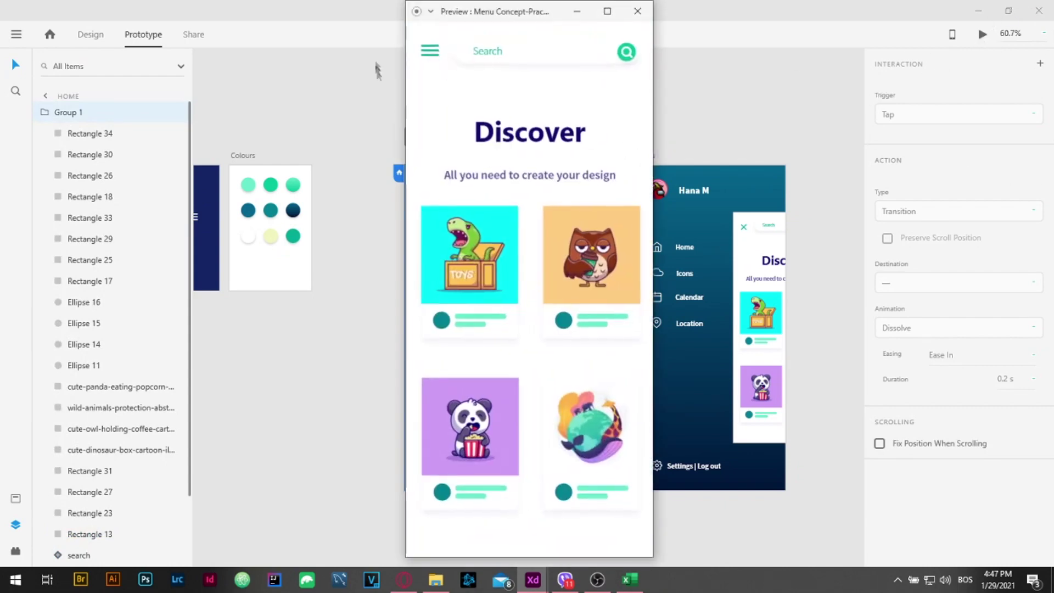
click(430, 51)
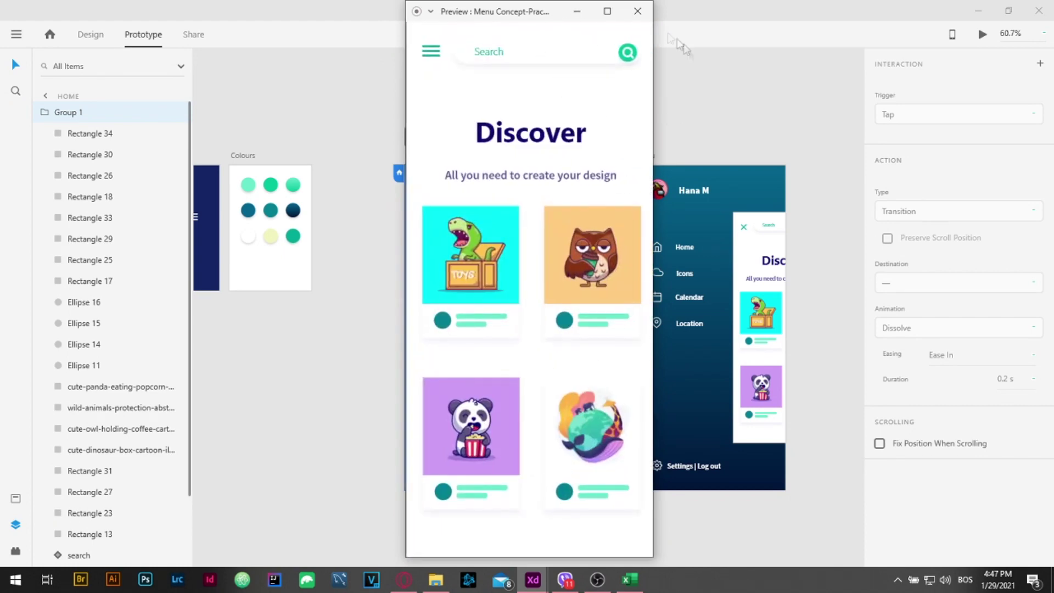
click(638, 18)
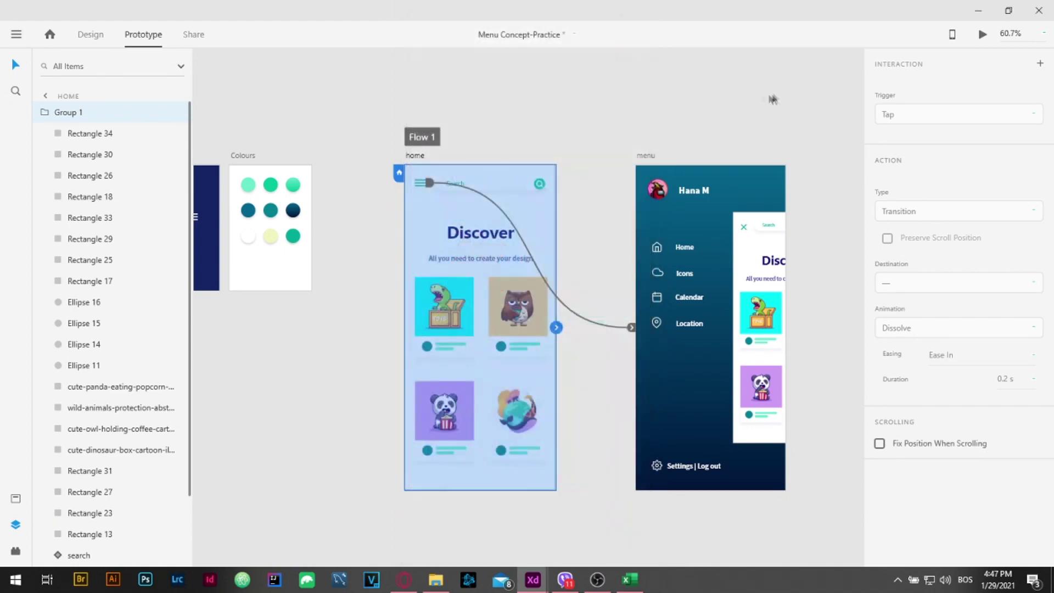
click(626, 141)
scroll(629, 139, down, 2)
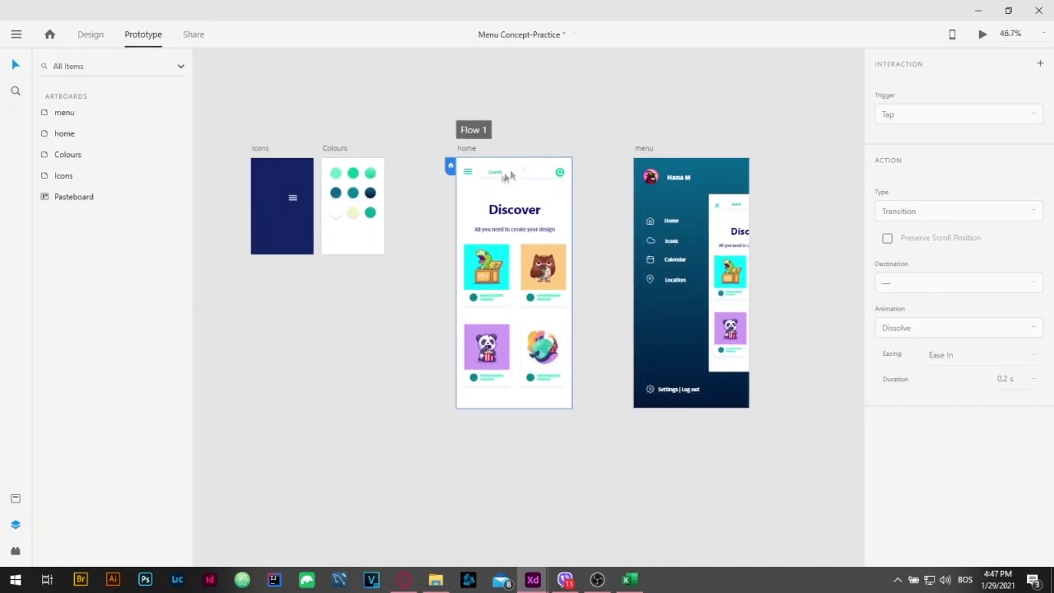